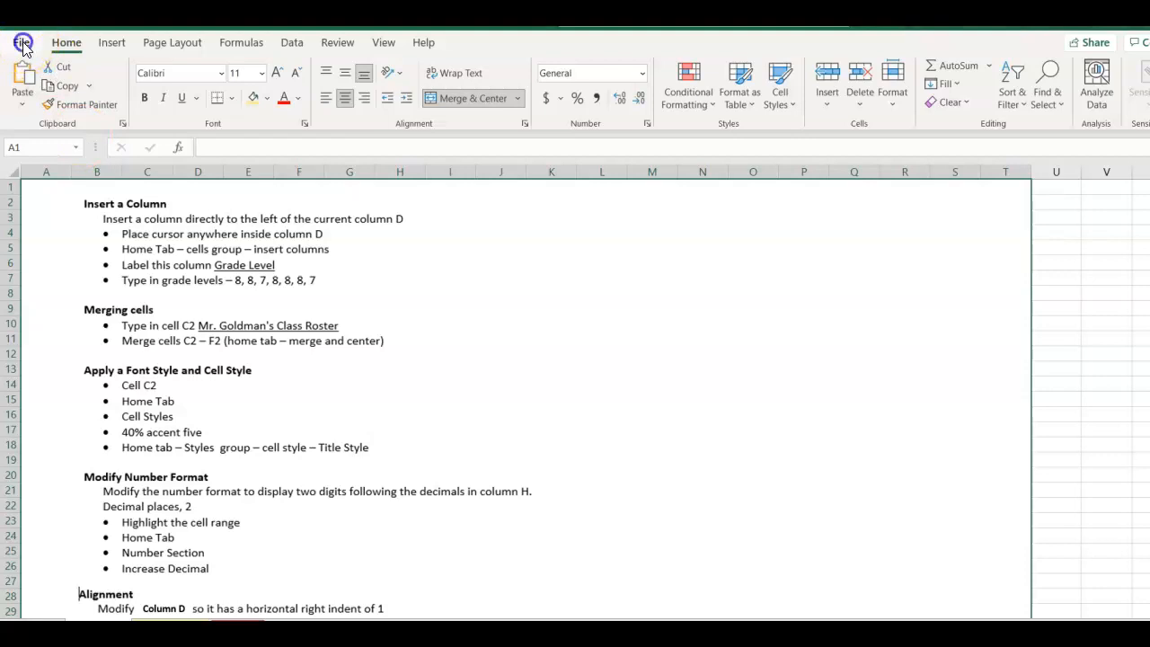
# Save a copy of the workbook in the OneDrive NEW Excel folder, replacing "Excel 2019" in the file name with the person's first name
pyautogui.click(39, 222)
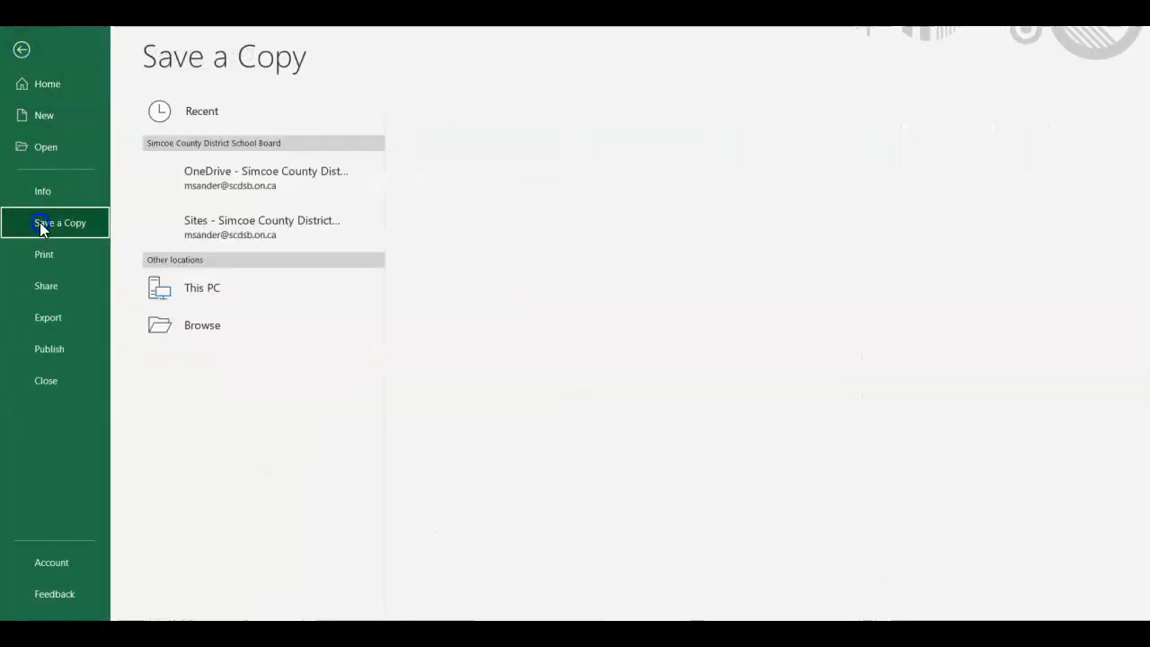
pyautogui.click(231, 175)
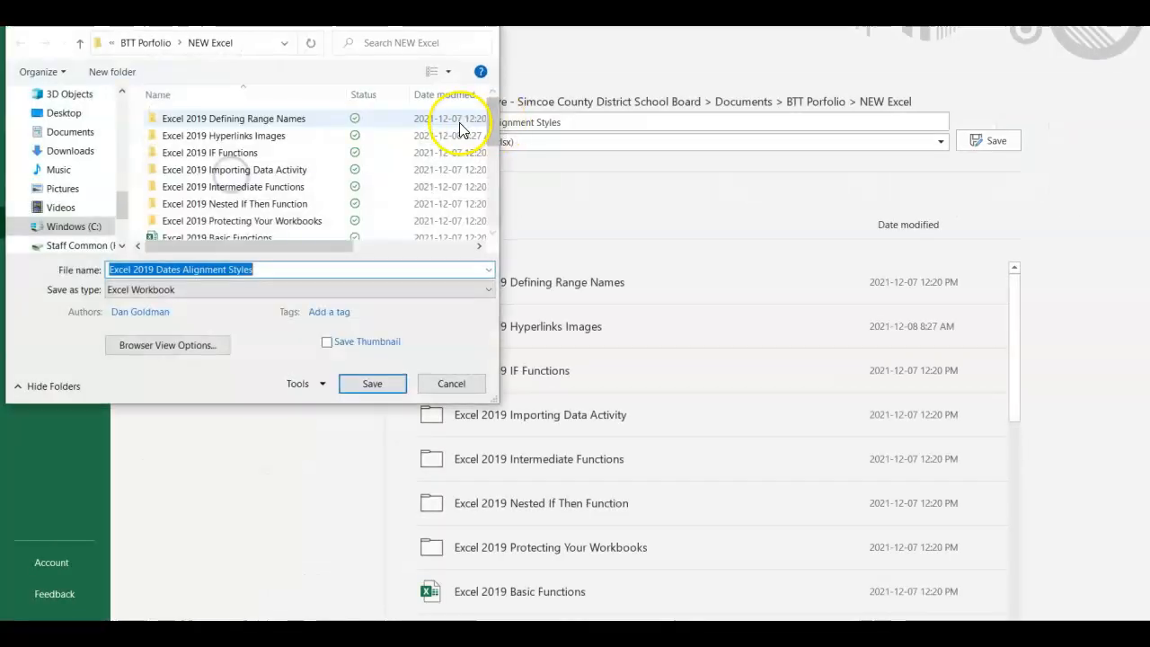
pyautogui.click(156, 269)
pyautogui.moveTo(156, 270); pyautogui.dragTo(110, 272)
pyautogui.write('Mela')
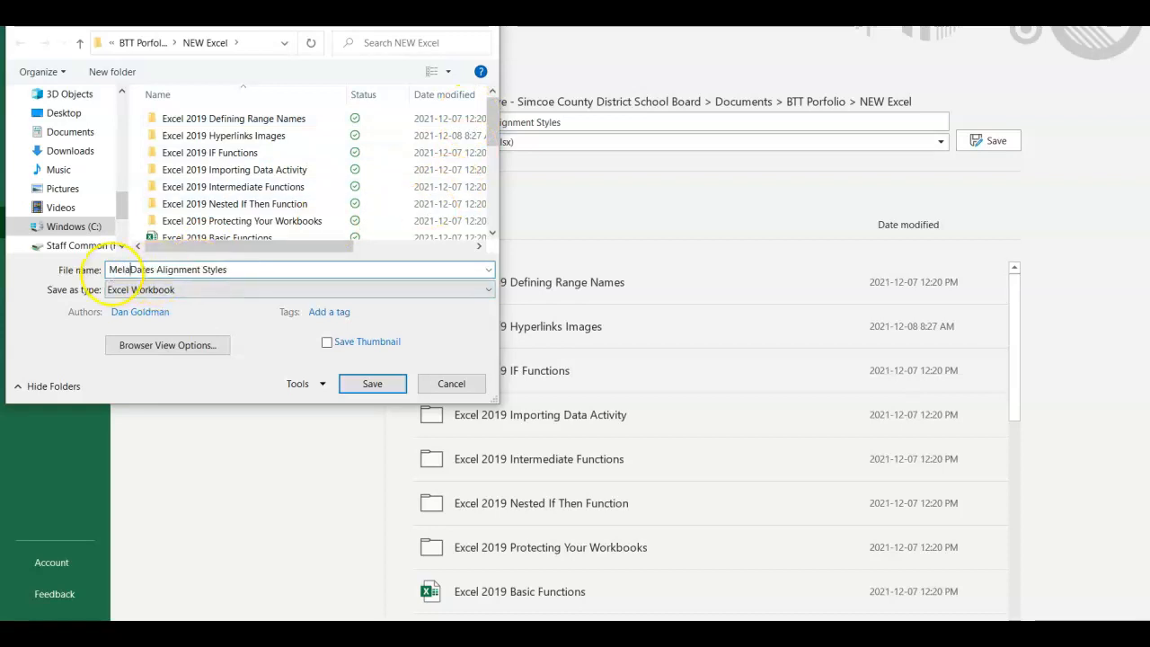
pyautogui.write('nei')
pyautogui.press('BackSpace')
pyautogui.press('BackSpace')
pyautogui.write('ie')
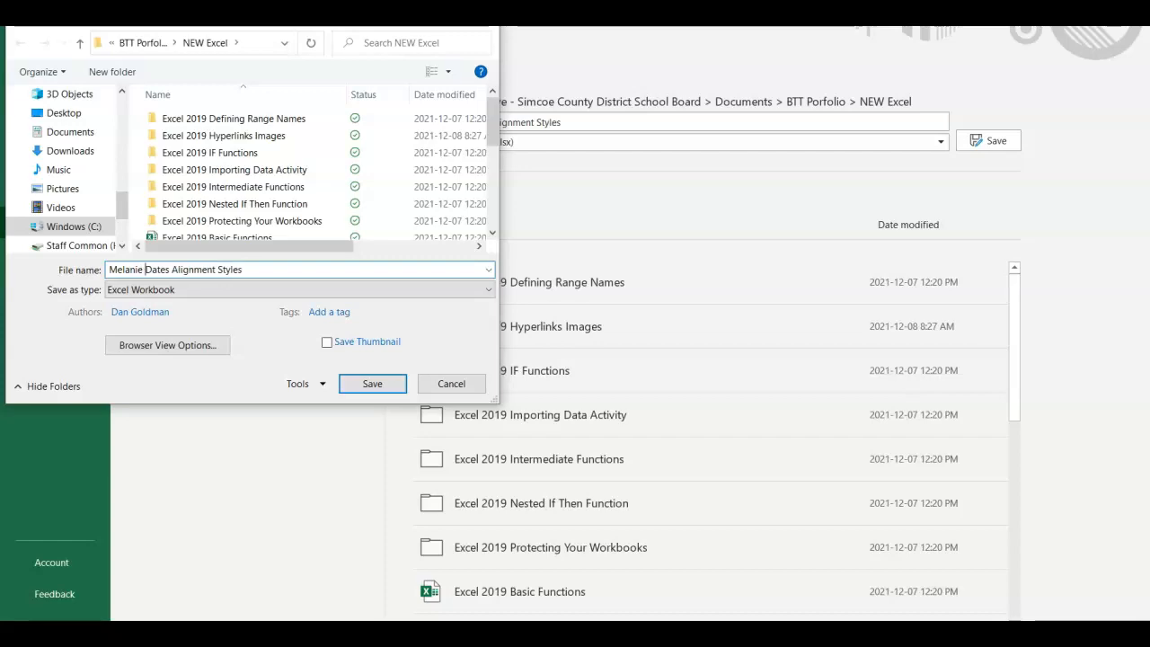
pyautogui.click(374, 386)
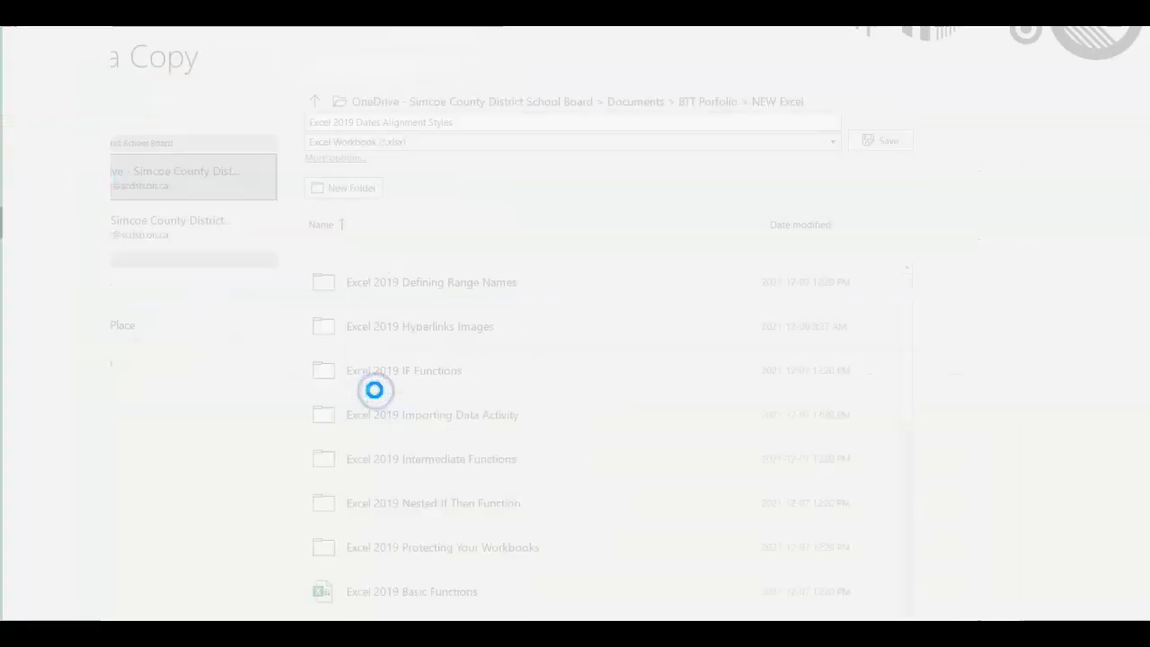
# Reopen the original Excel 2019 Dates Alignment Styles workbook and tile it side by side with the personal copy
pyautogui.click(21, 42)
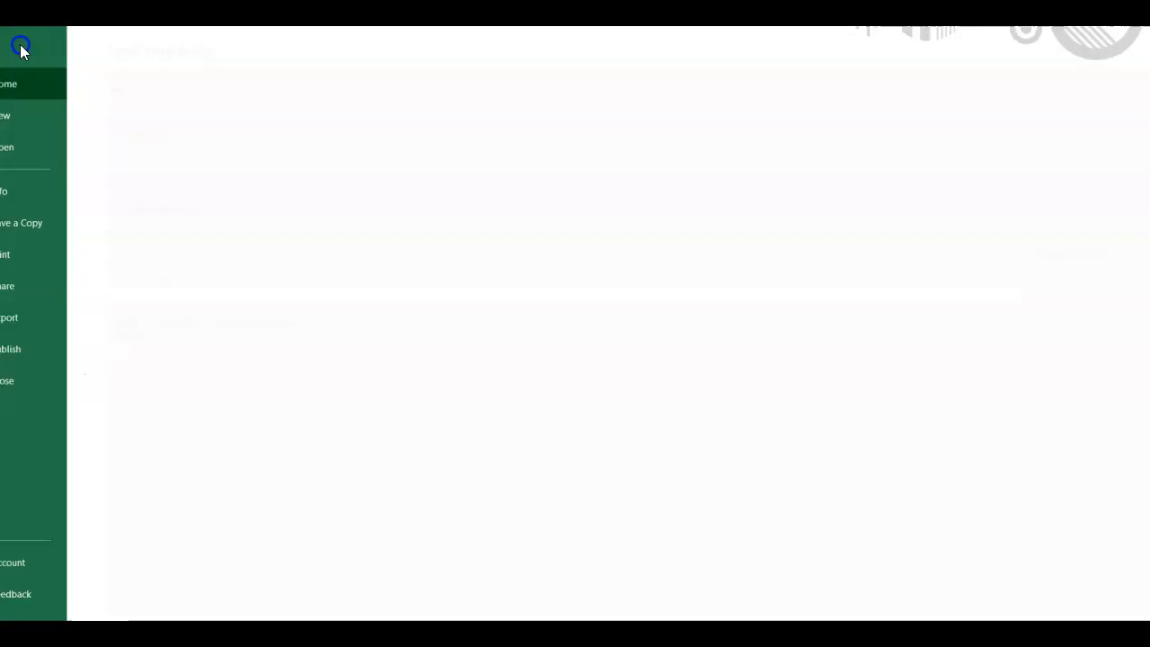
pyautogui.click(45, 149)
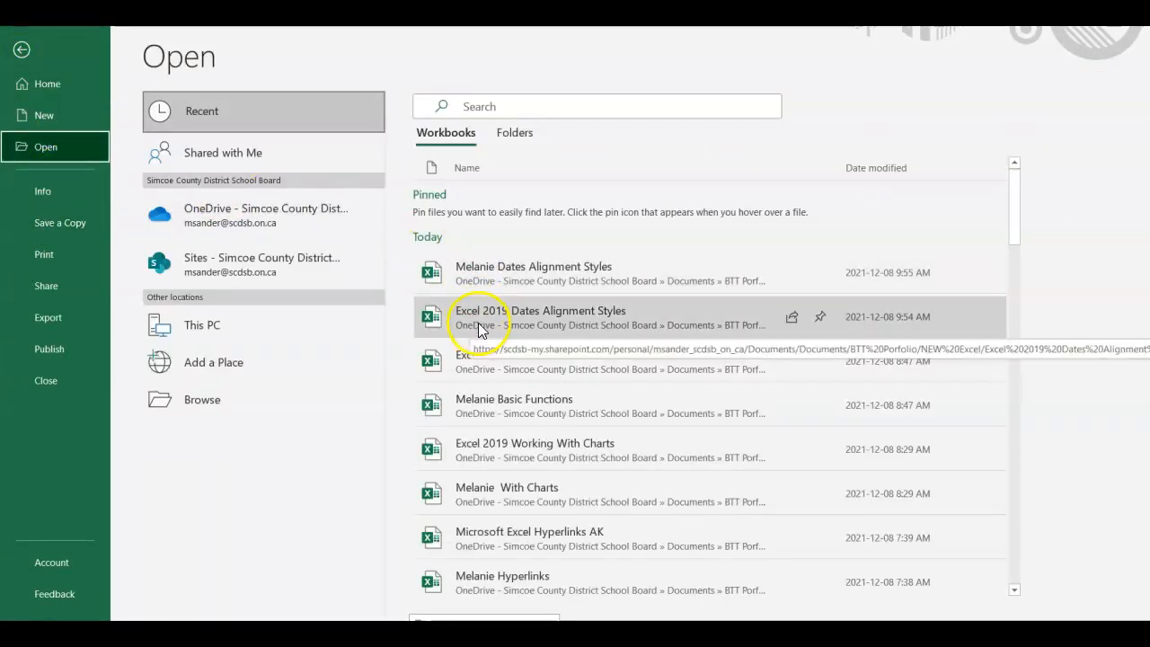
pyautogui.click(486, 319)
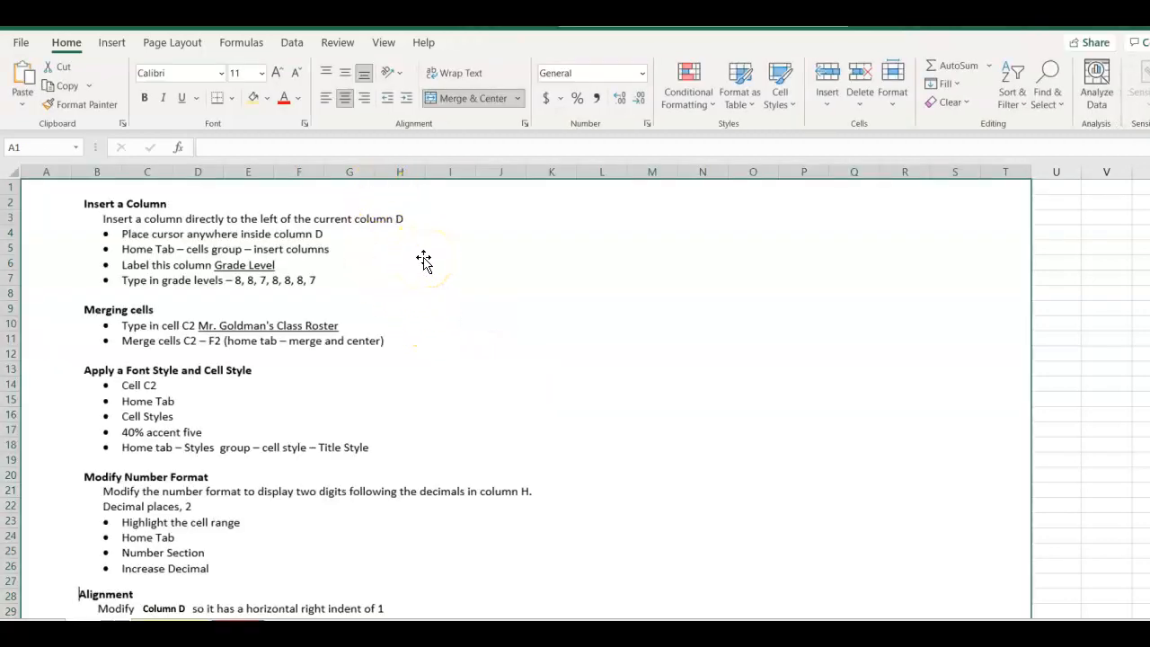
pyautogui.press('super+Left')
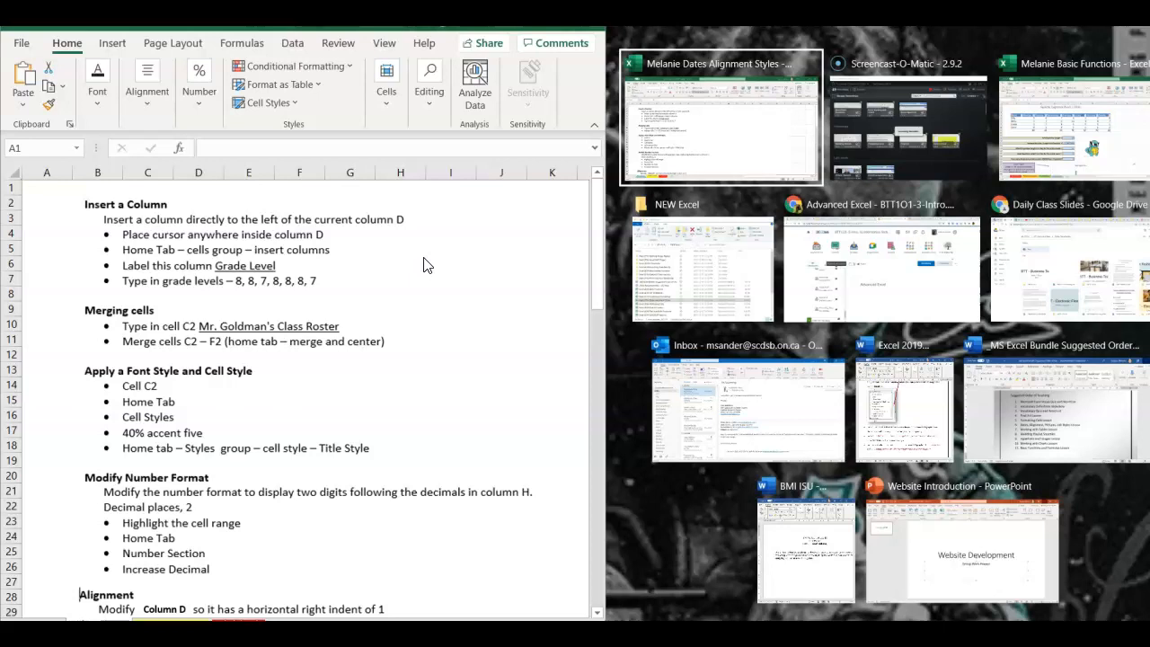
pyautogui.click(693, 154)
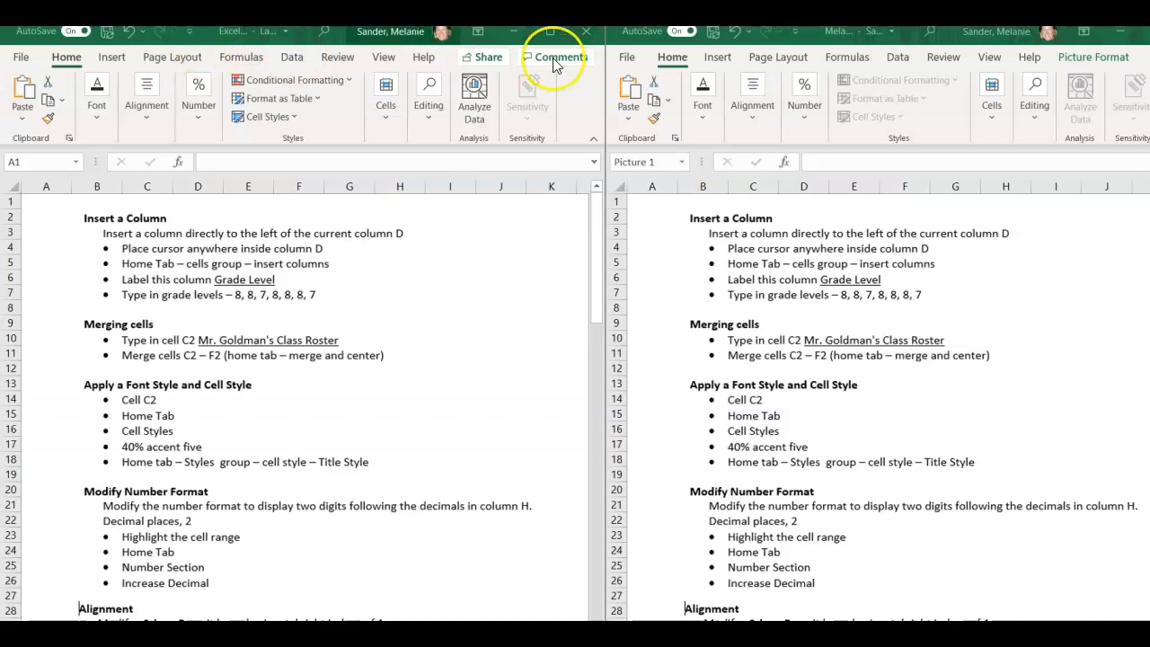
# Check the file name and save location of the personal copy
pyautogui.click(890, 34)
pyautogui.click(890, 32)
pyautogui.click(867, 41)
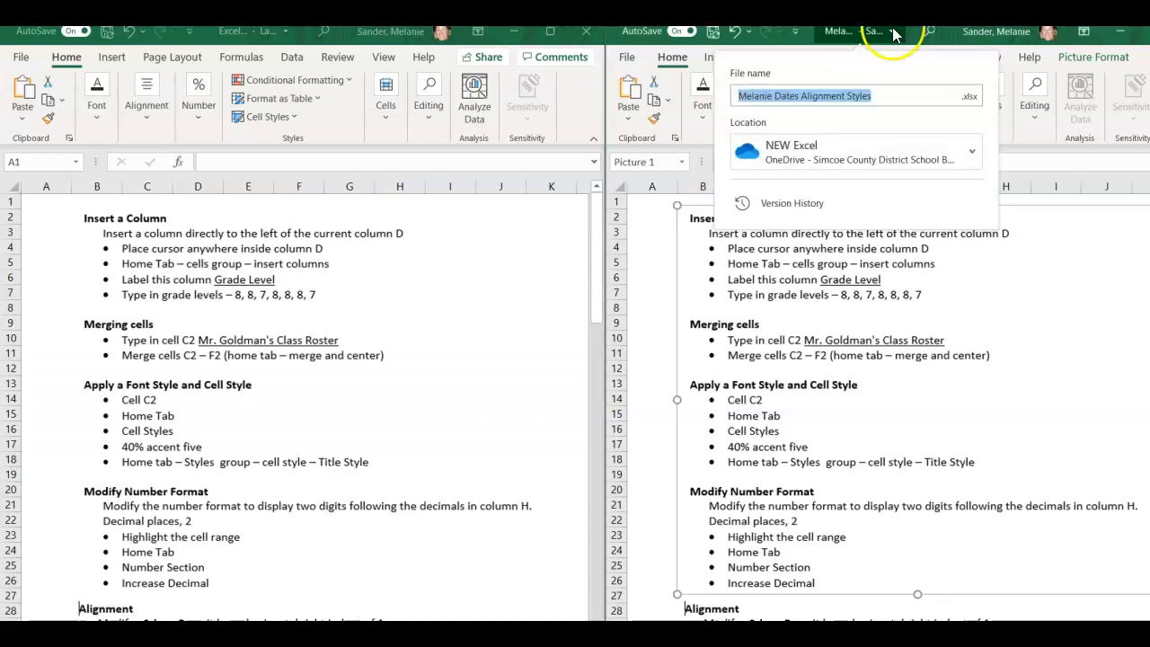
pyautogui.press('Escape')
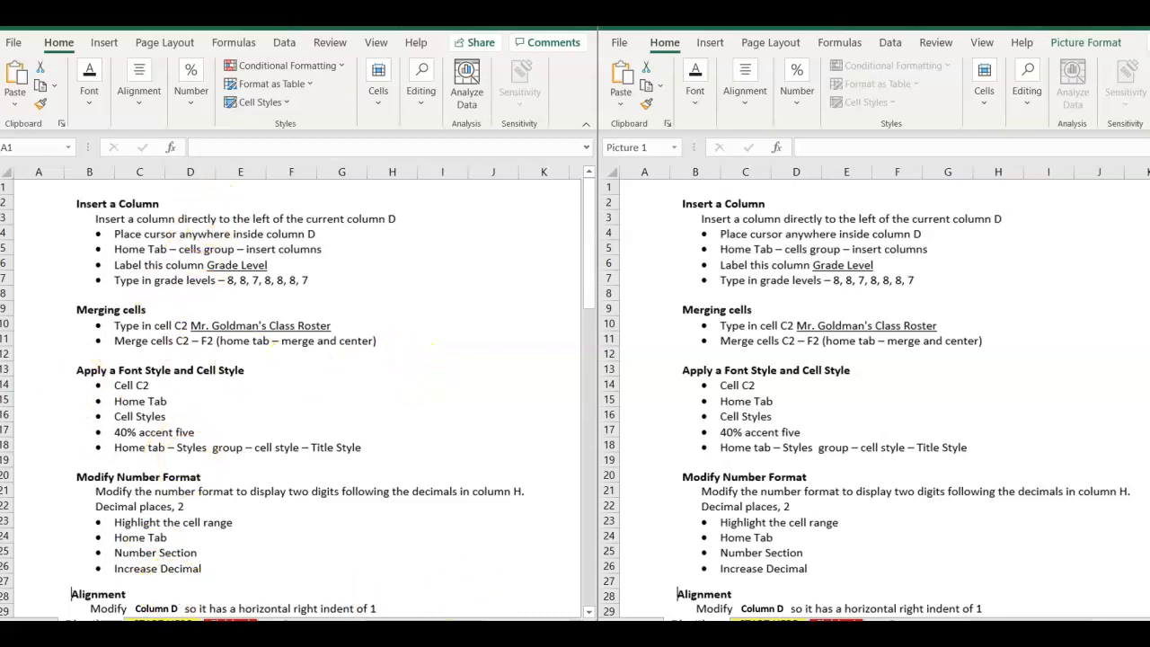
# Preview the original workbook's other sheets, return it to the instructions sheet, and open the START HERE sheet in the personal copy
pyautogui.click(162, 622)
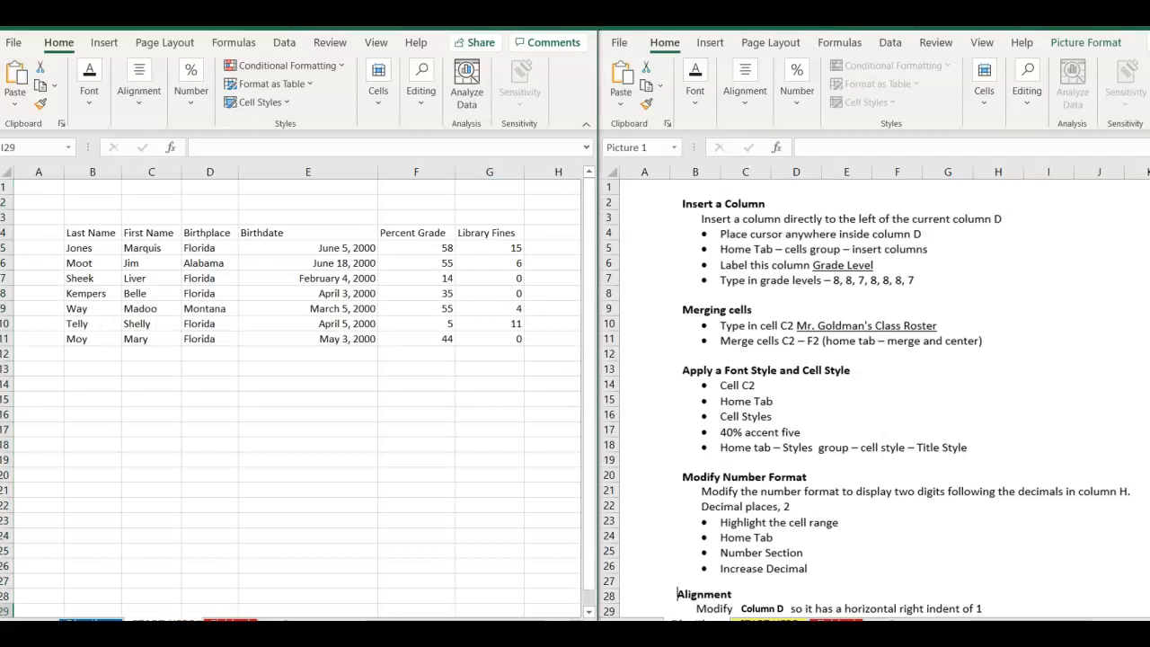
pyautogui.click(230, 621)
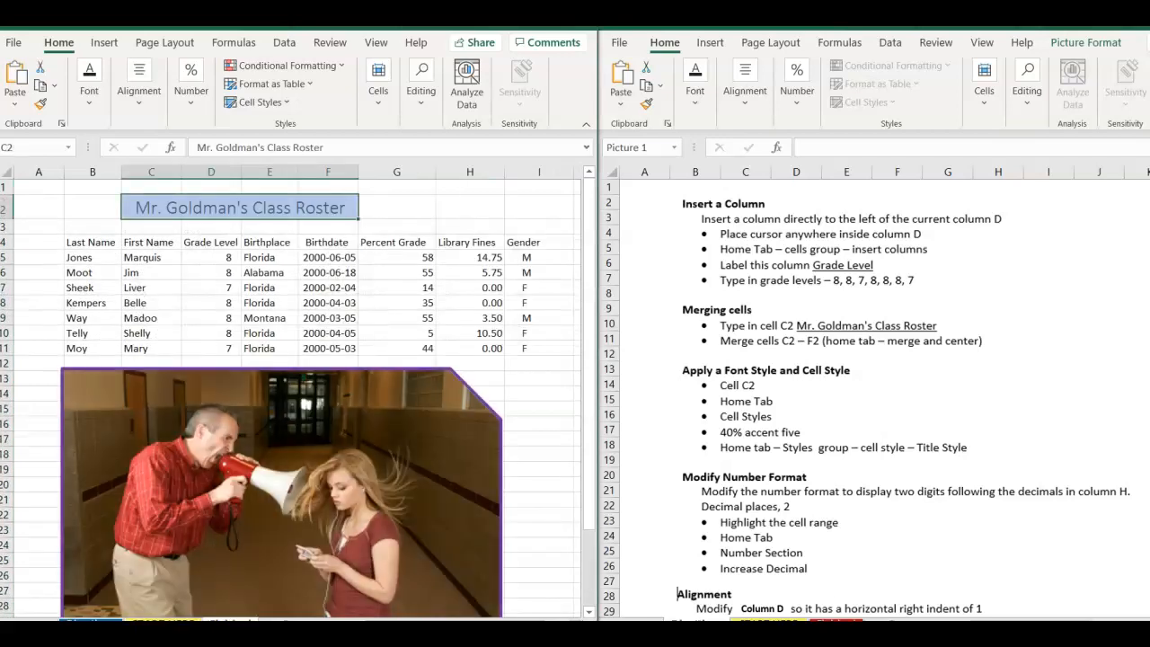
pyautogui.click(163, 622)
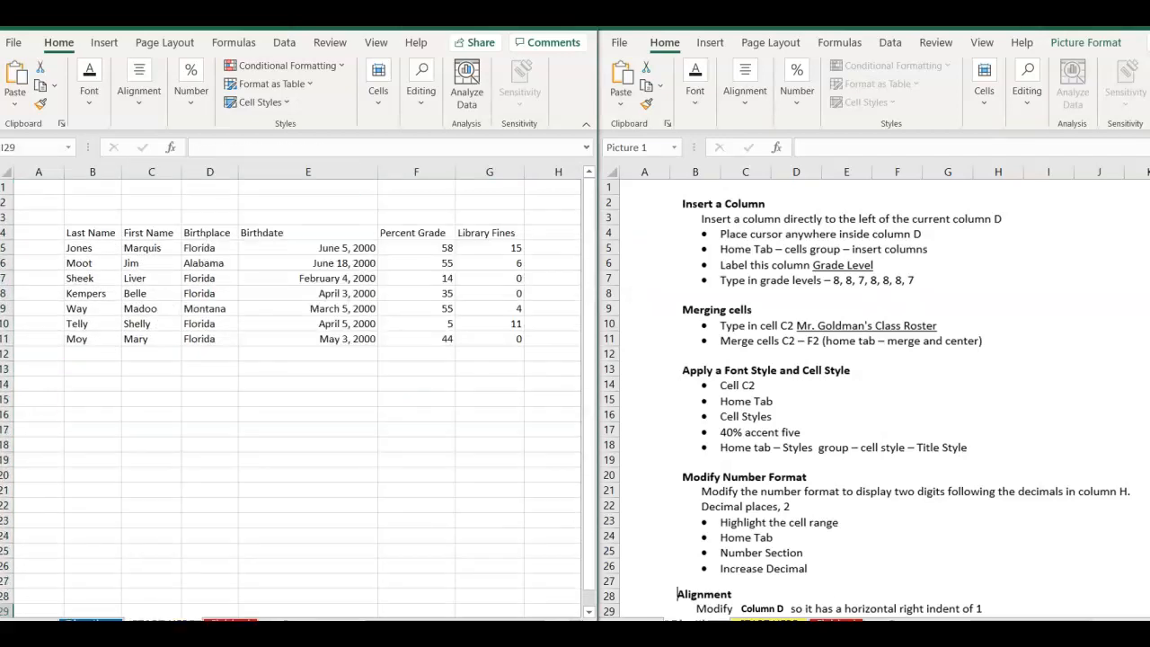
pyautogui.click(90, 621)
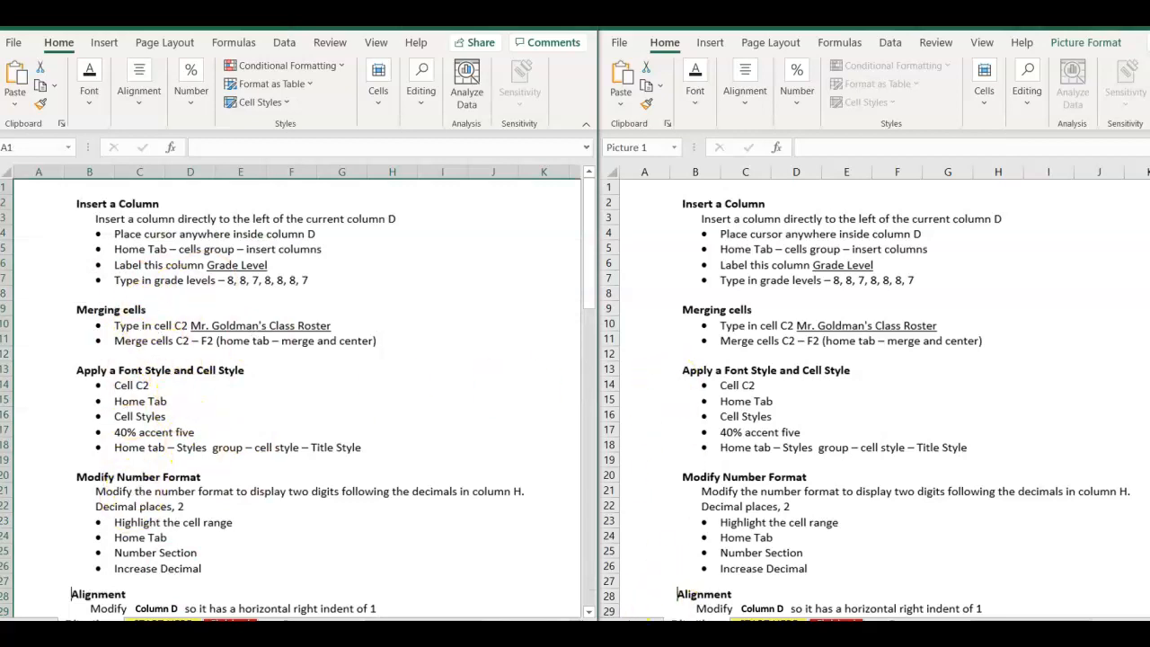
pyautogui.click(763, 622)
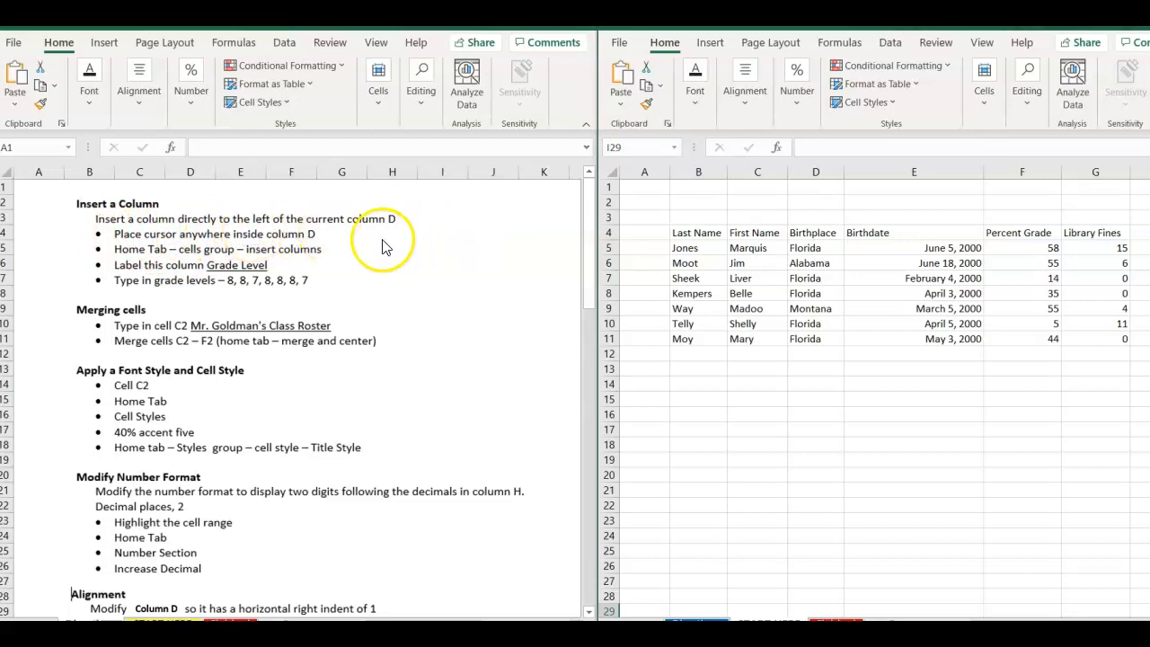
# Try inserting a blank cell at D1 in the copy's START HERE sheet, and undo the insertion
pyautogui.click(816, 184)
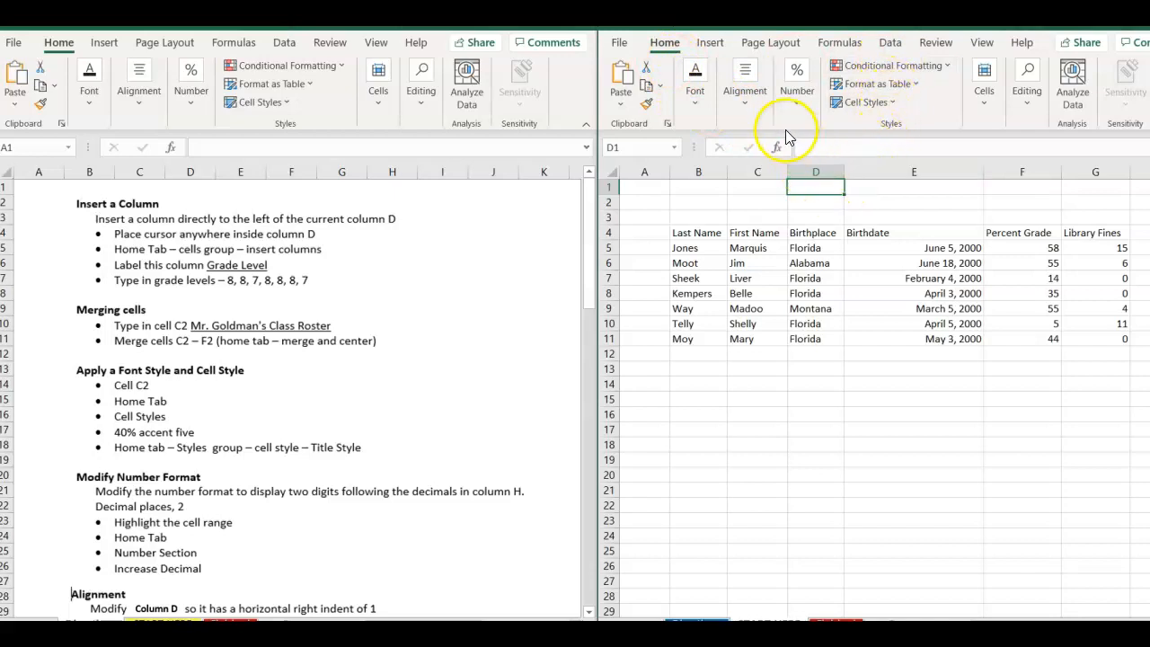
pyautogui.click(986, 108)
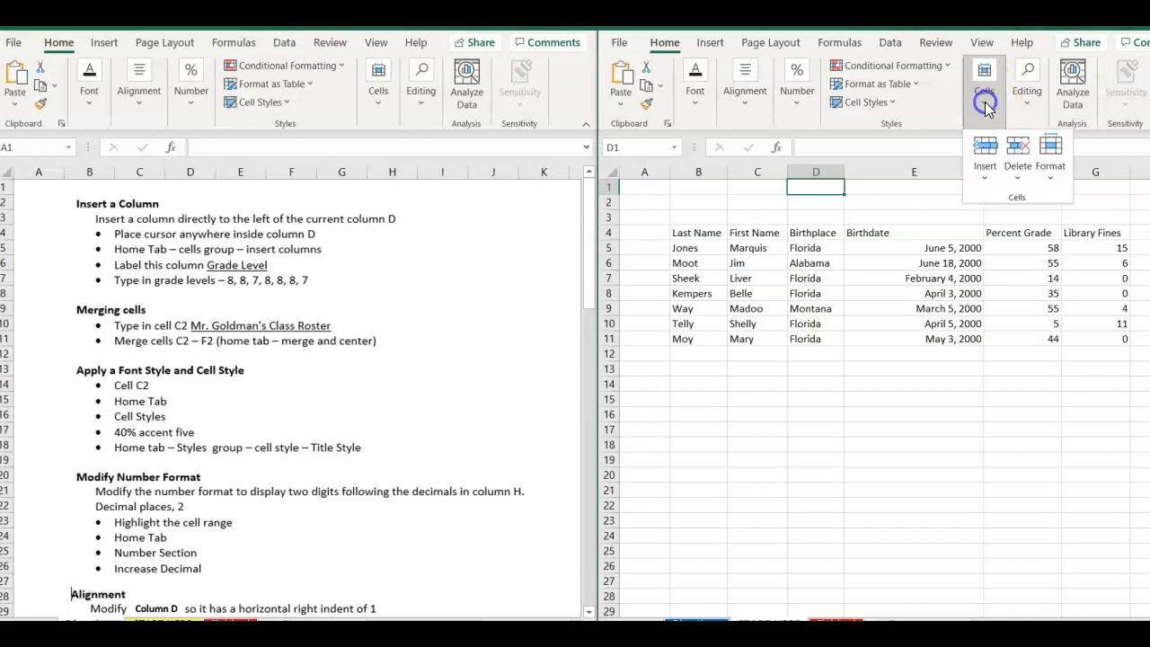
pyautogui.click(983, 158)
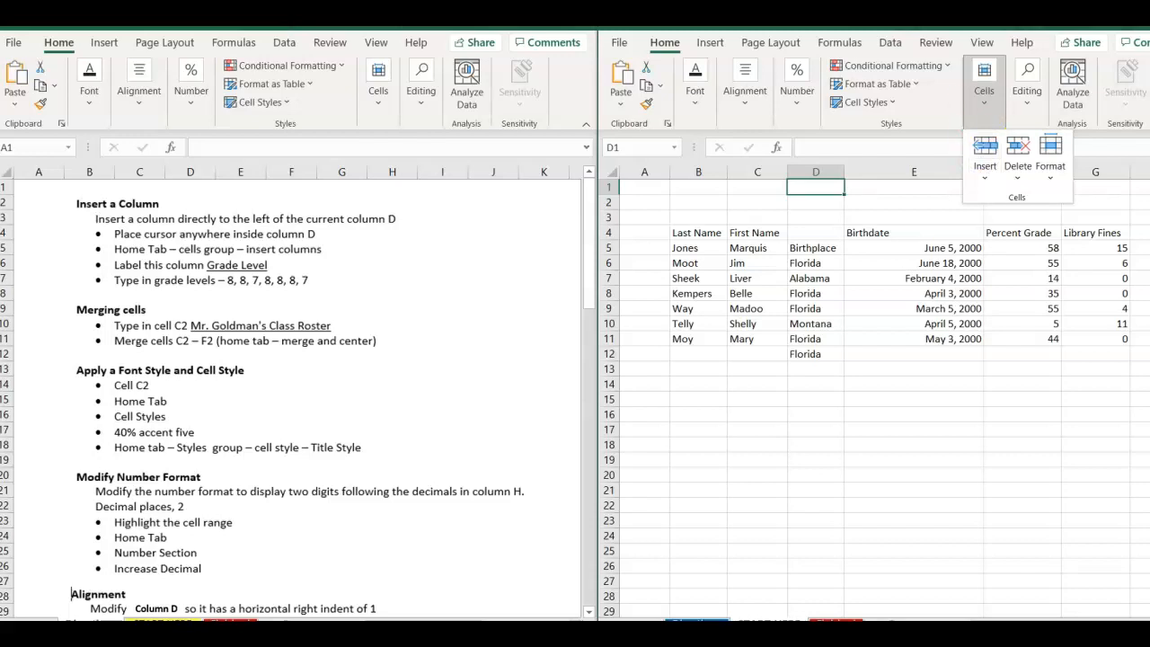
pyautogui.hotkey('ctrl', 'z')
# Try inserting a sheet column before the Birthplace column from cell D1, and undo the insertion
pyautogui.click(986, 108)
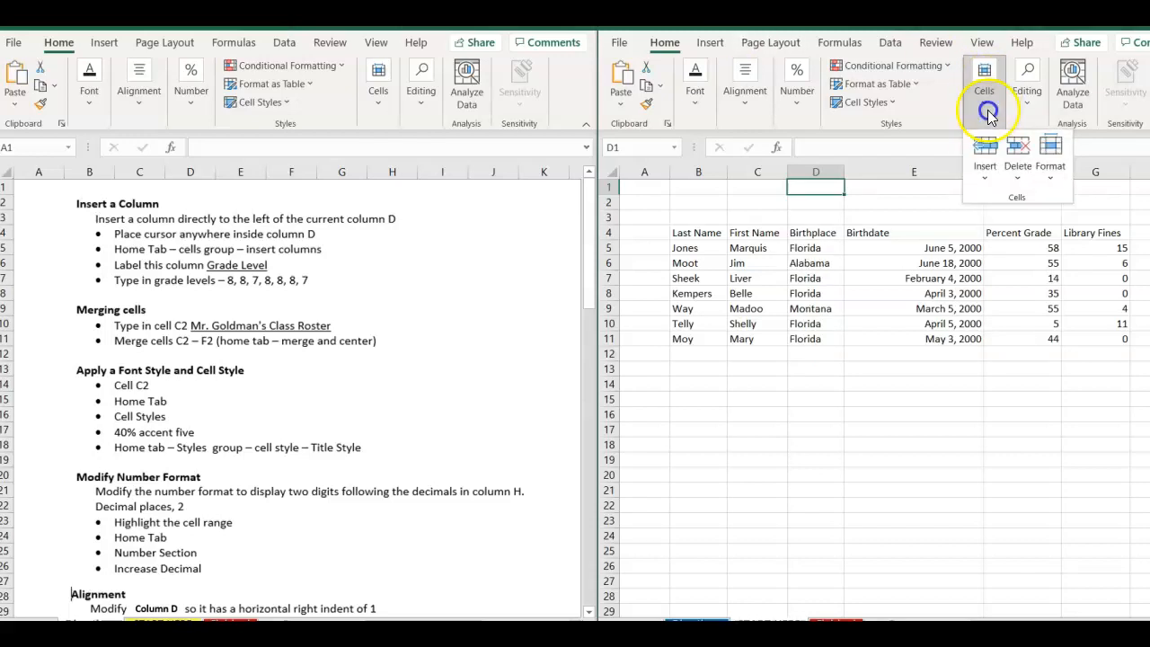
pyautogui.click(987, 179)
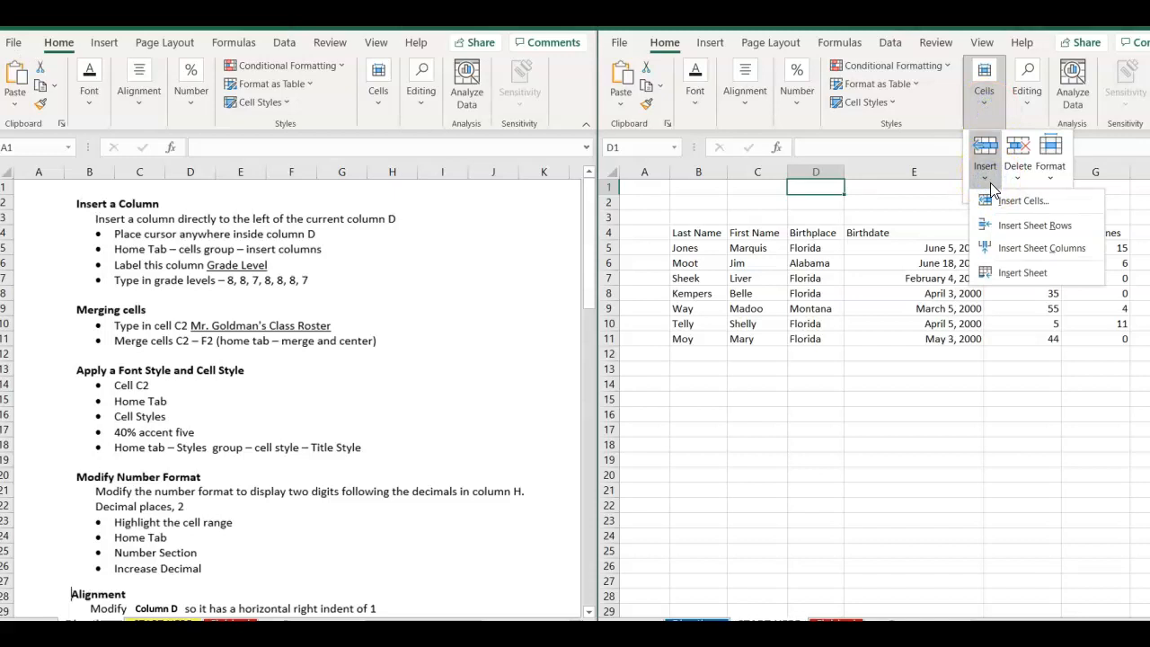
pyautogui.click(1012, 256)
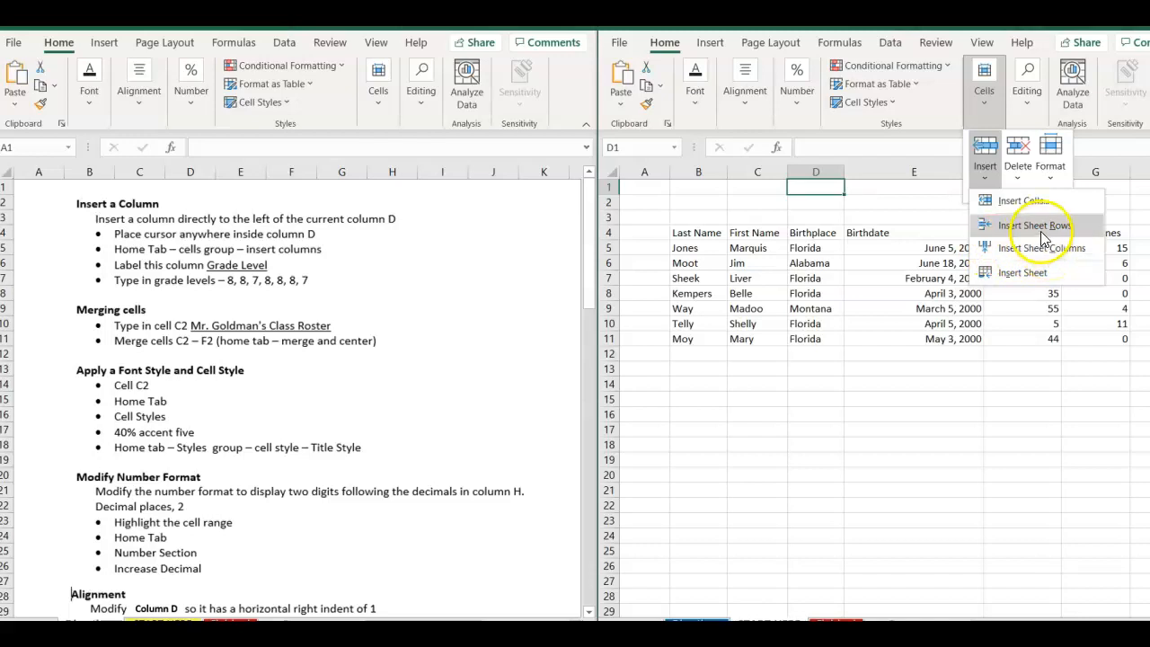
pyautogui.click(1043, 248)
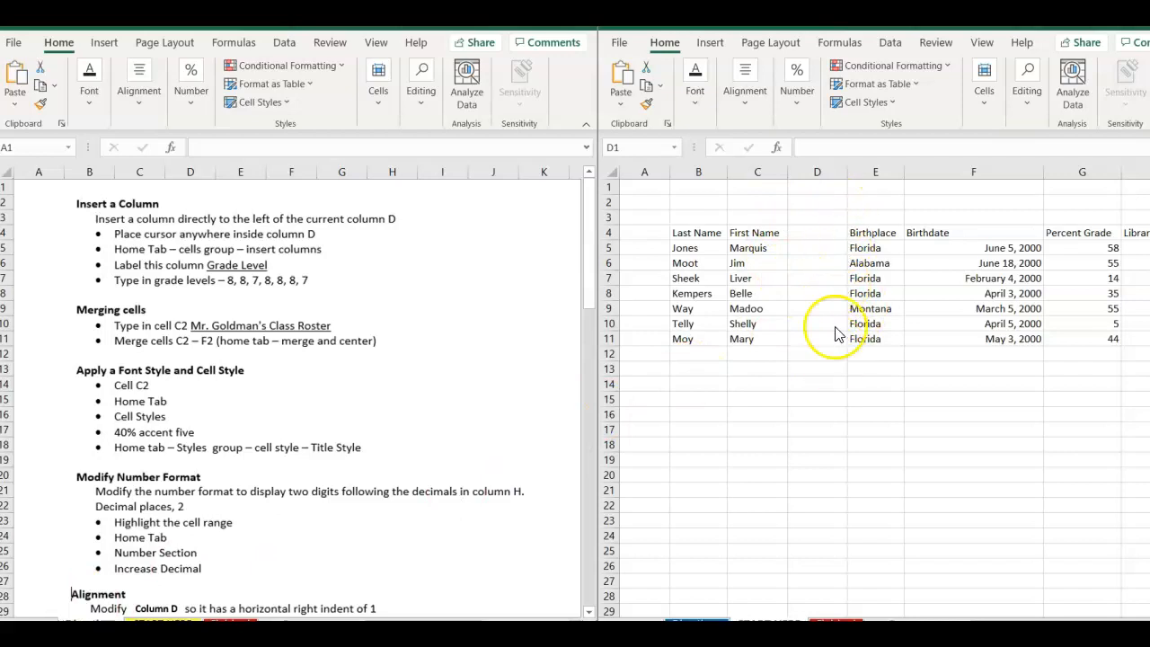
pyautogui.click(726, 28)
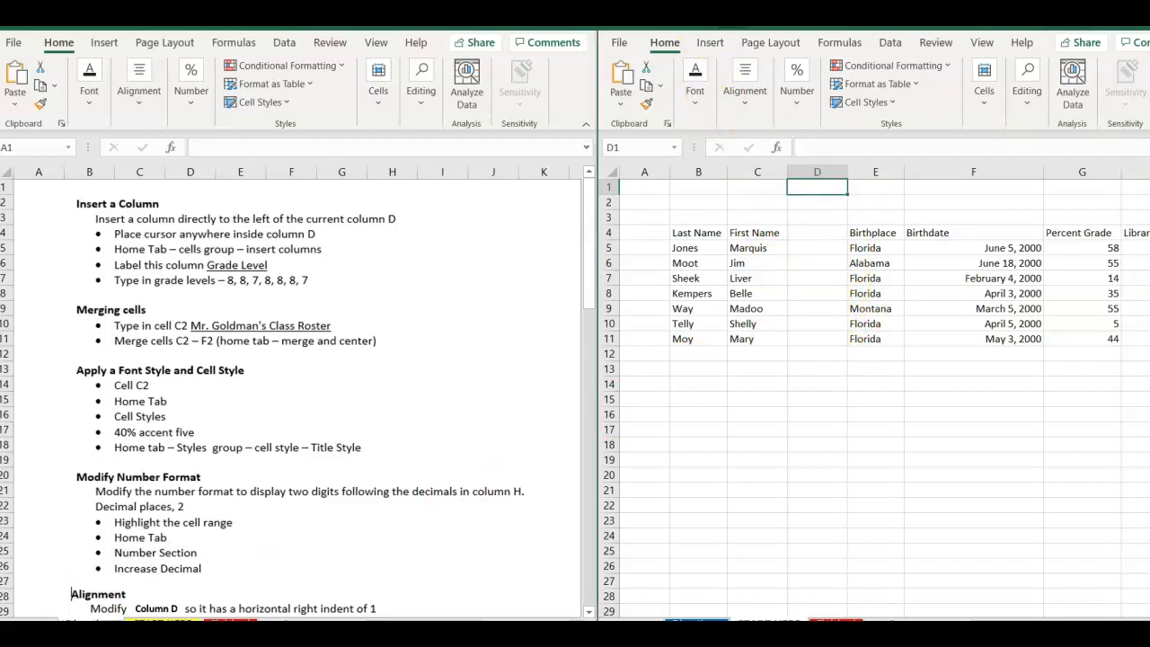
pyautogui.hotkey('ctrl', 'z')
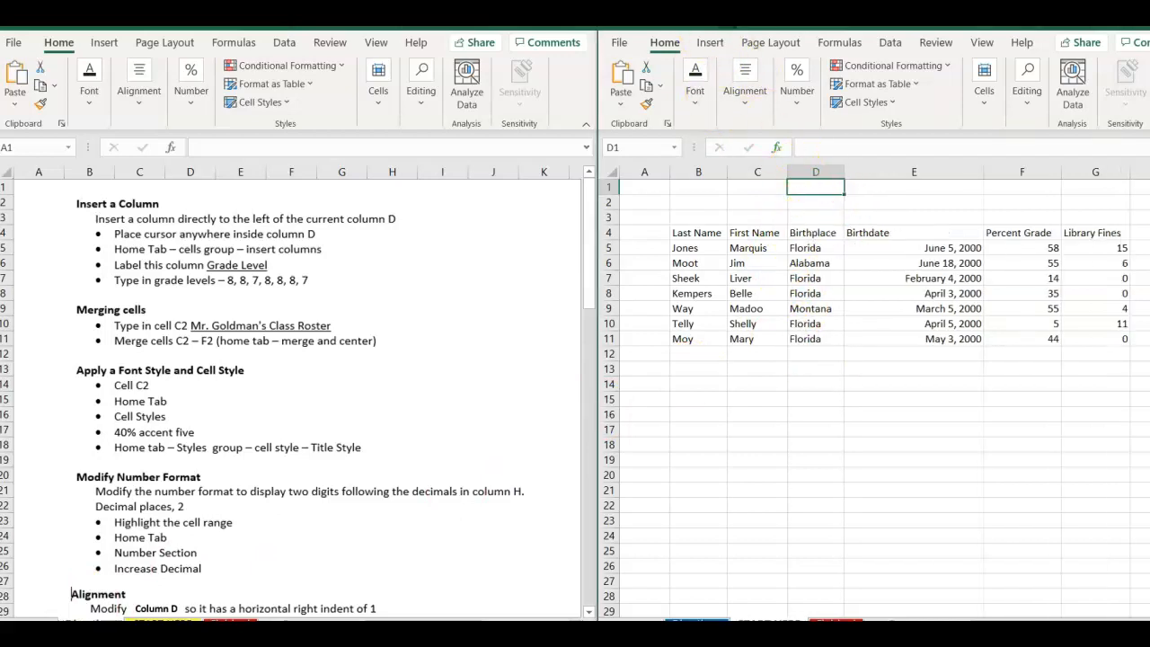
# Insert a blank column directly before the Birthplace column, using the whole of column D as the selection
pyautogui.click(827, 174)
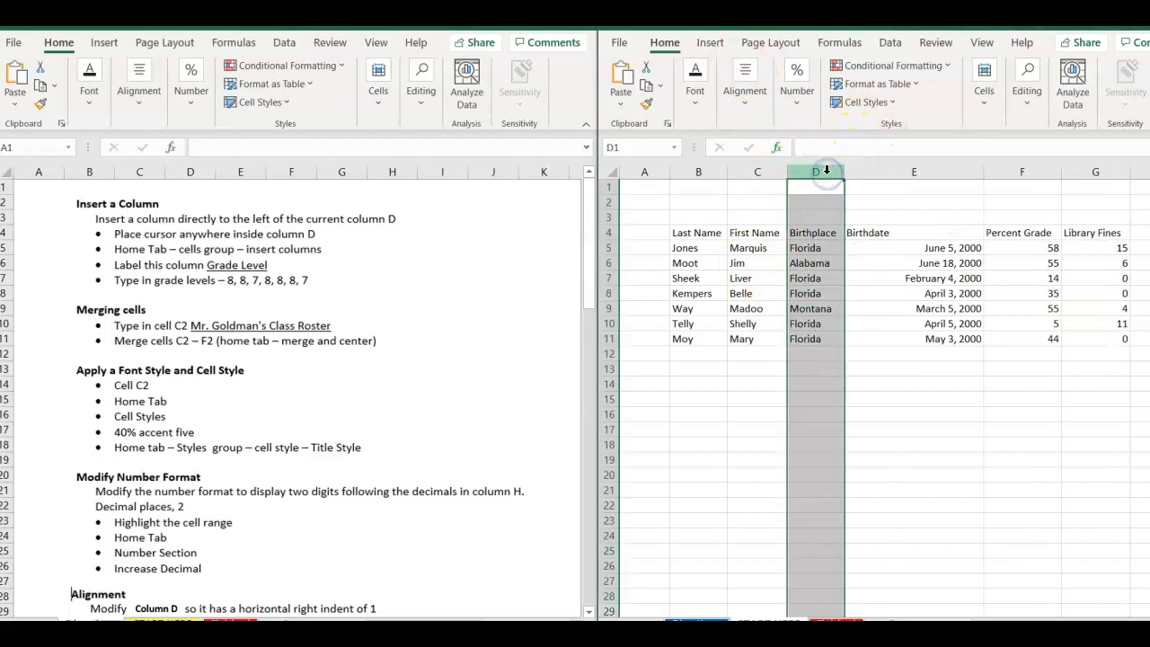
pyautogui.rightClick(826, 173)
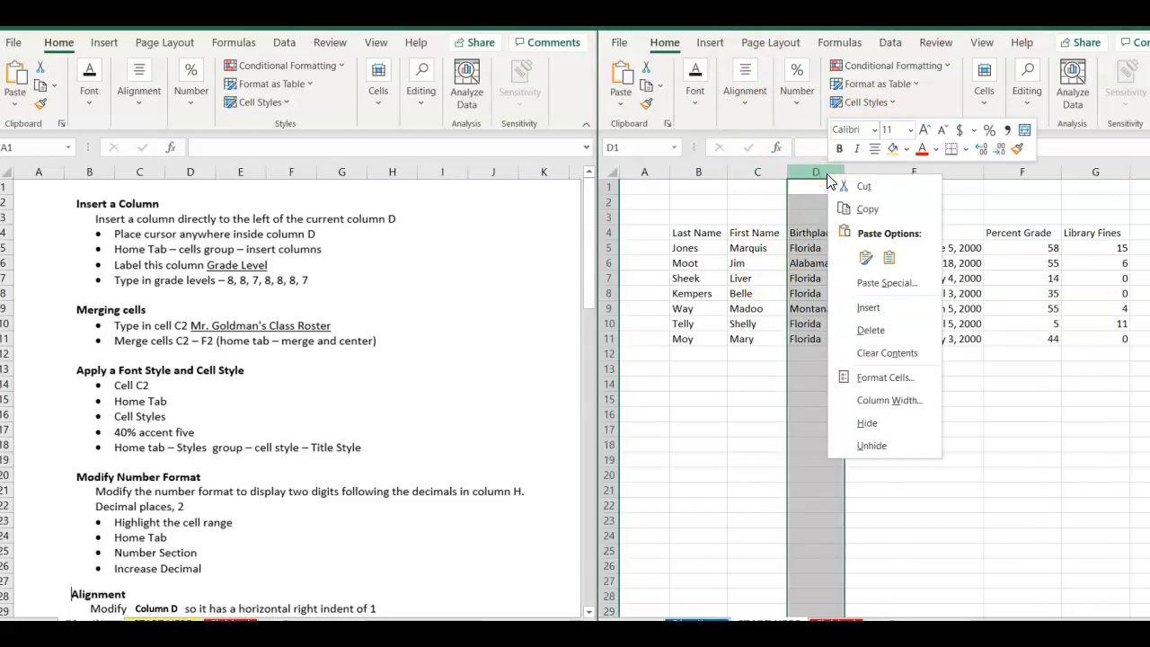
pyautogui.click(867, 310)
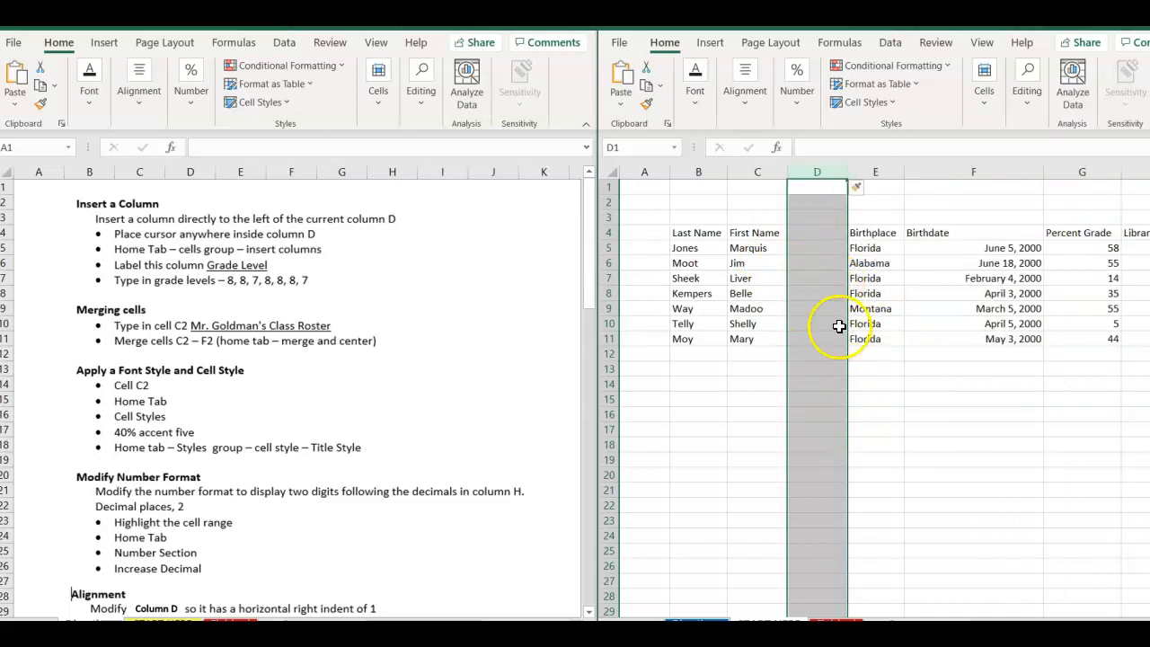
# Try inserting a blank row above the first student record in row 5, and undo the insertion
pyautogui.click(608, 248)
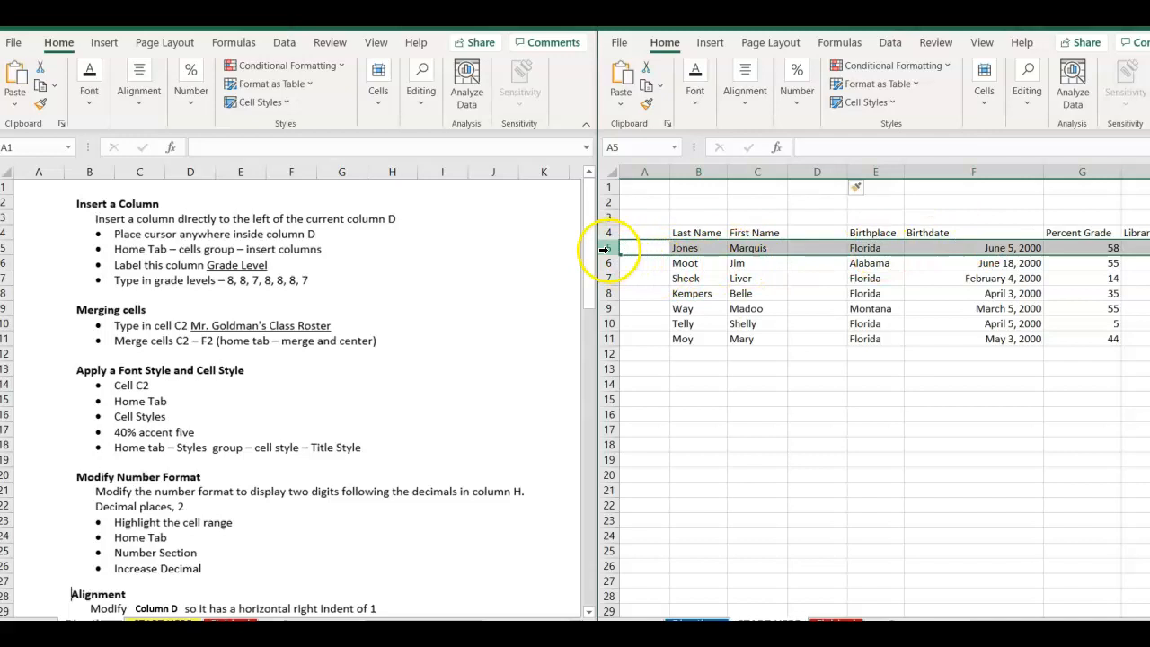
pyautogui.rightClick(603, 248)
pyautogui.click(656, 381)
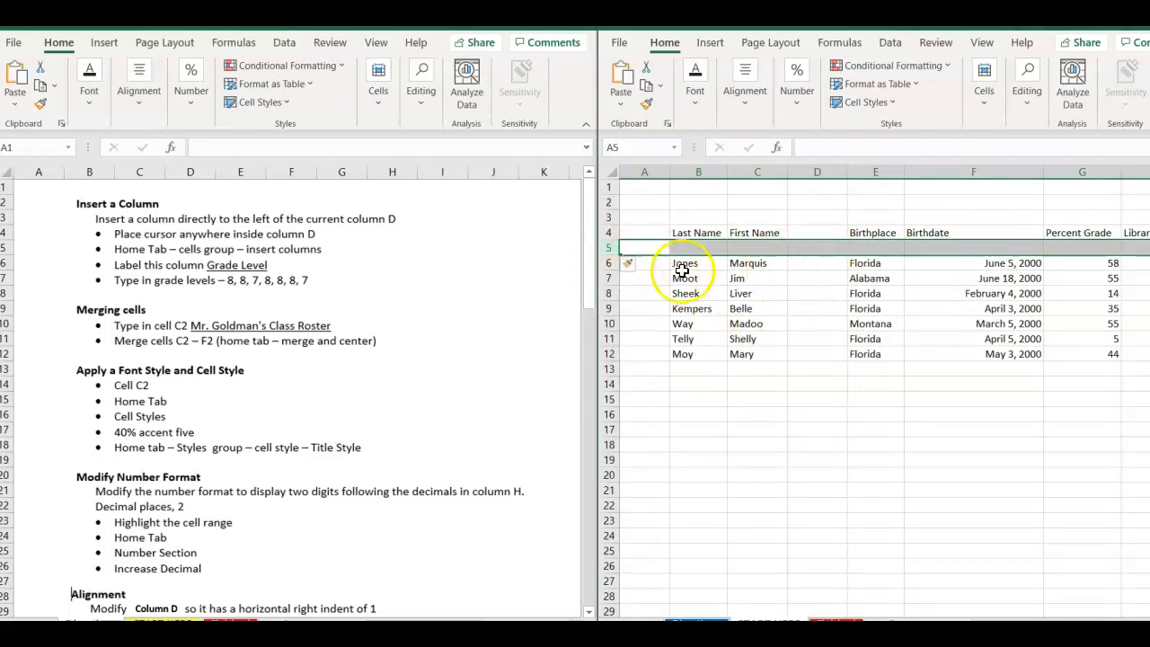
pyautogui.hotkey('ctrl', 'z')
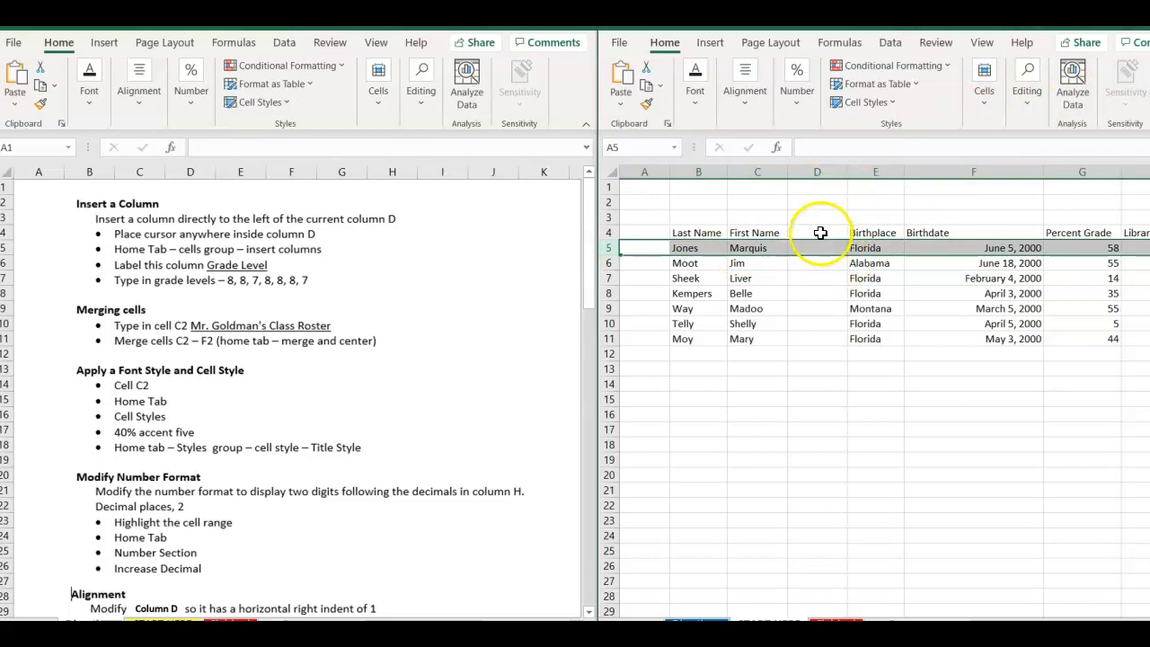
# Label the new blank column "Grade Level" in header cell D4
pyautogui.rightClick(817, 172)
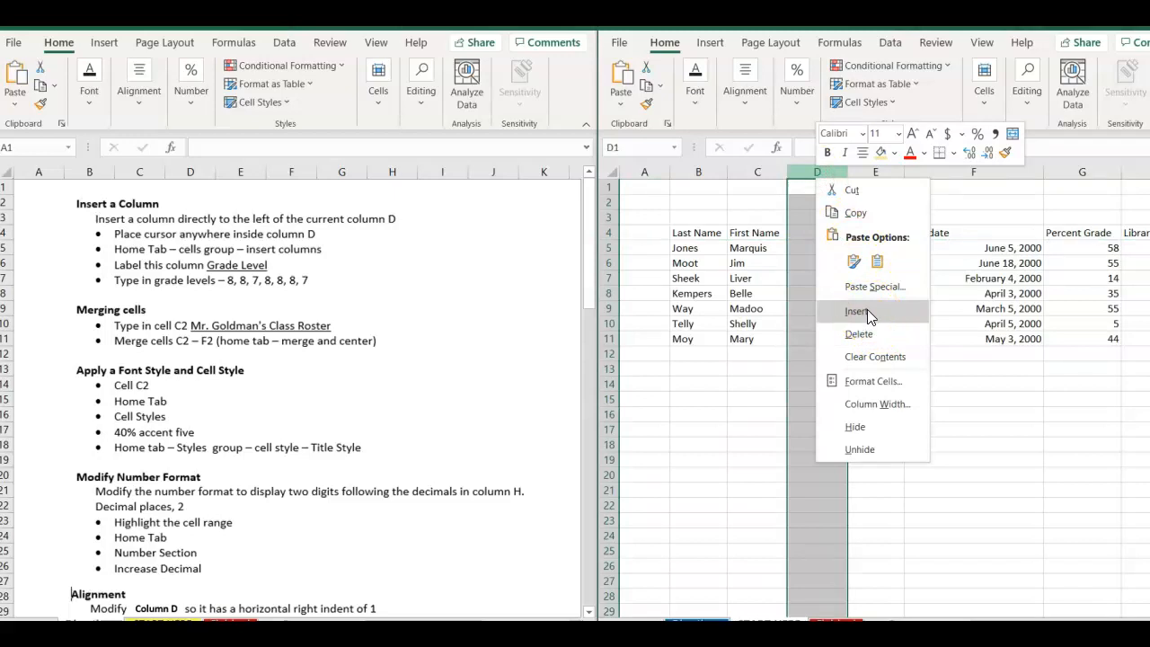
pyautogui.click(806, 228)
pyautogui.click(804, 228)
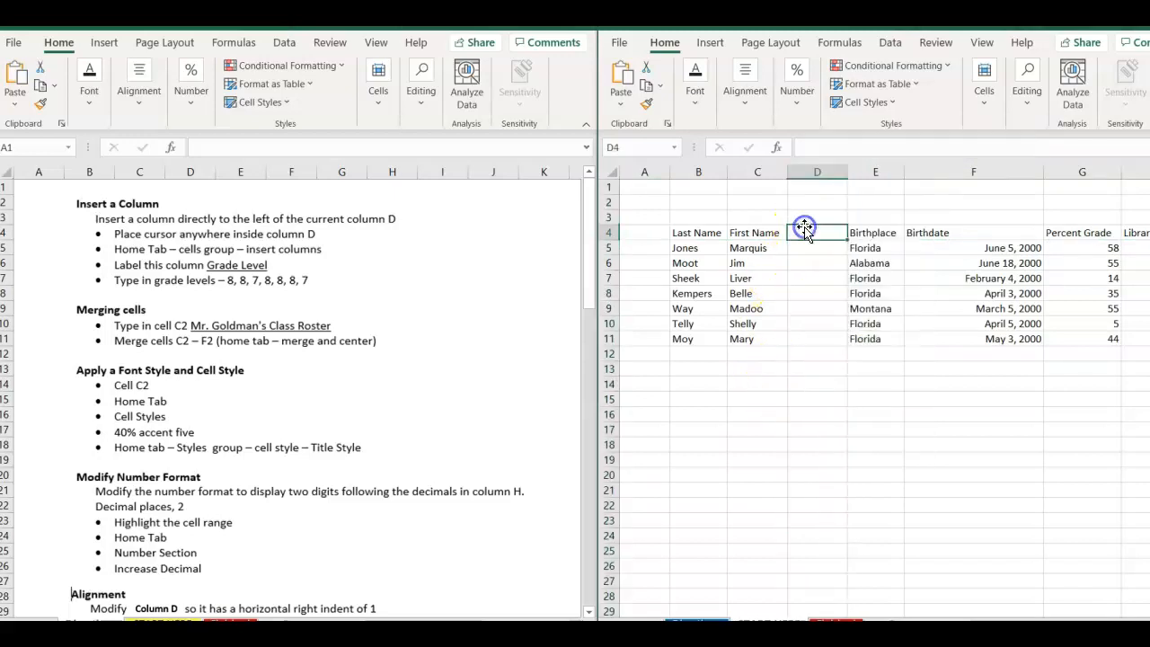
pyautogui.write('Grade Level')
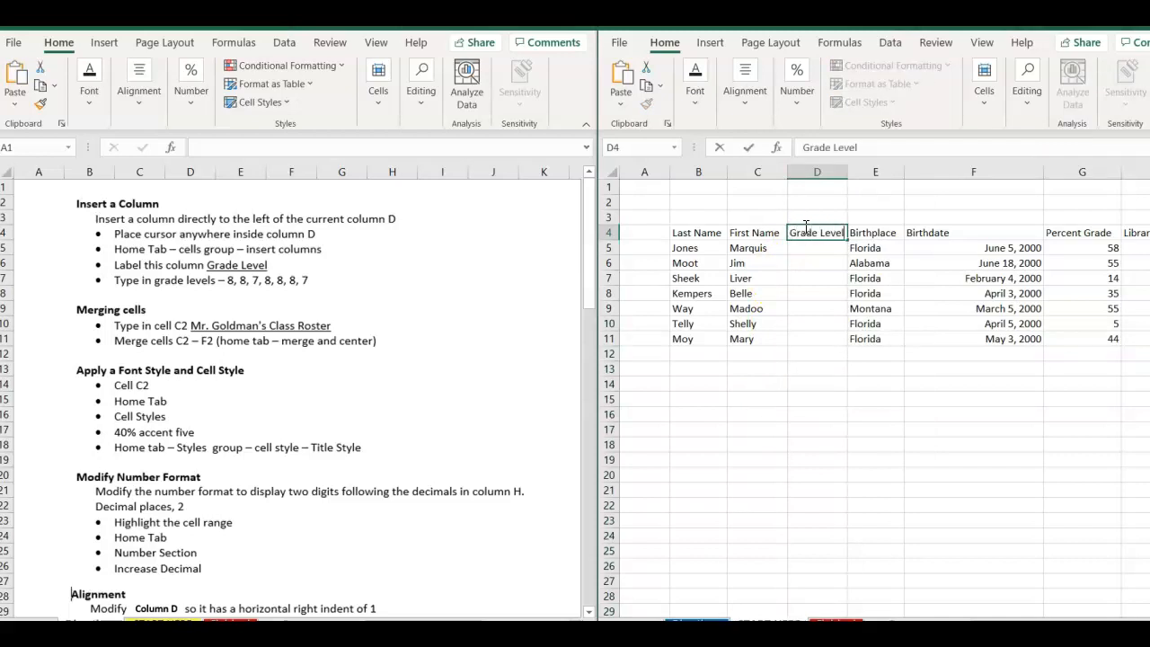
# Fill the Grade Level column from D5 down to D11 with 8, 8, 7, 8, 8, 8 and 7
pyautogui.press('Return')
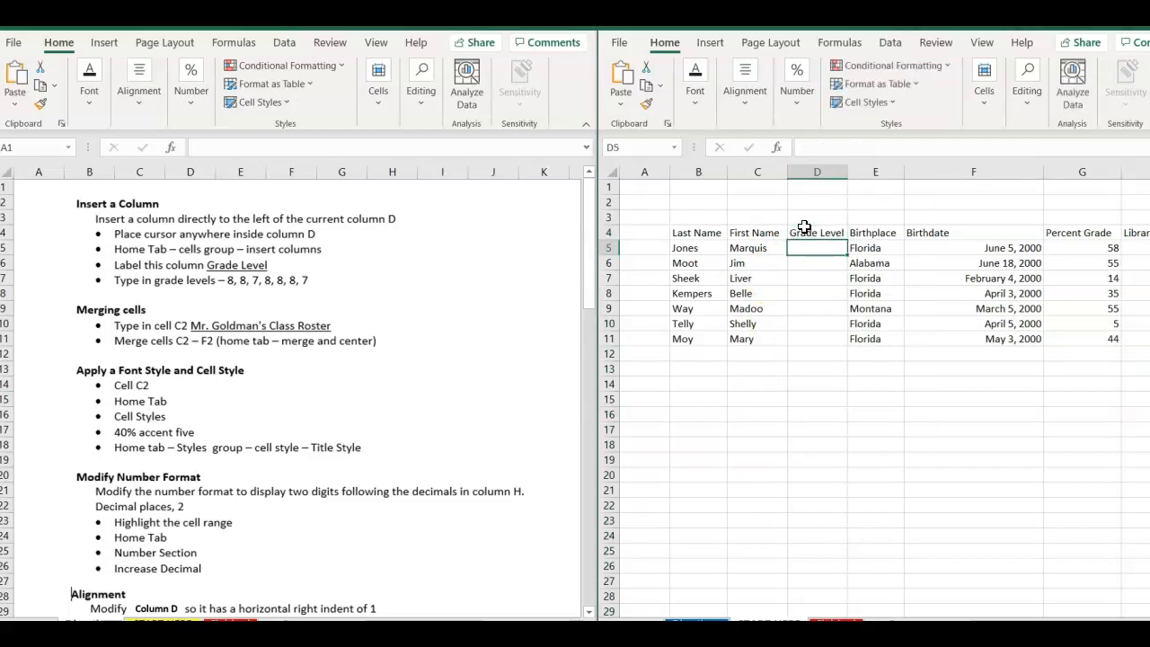
pyautogui.write('8')
pyautogui.press('Return')
pyautogui.write('8')
pyautogui.press('Return')
pyautogui.write('7 8')
pyautogui.press('Return')
pyautogui.write('8')
pyautogui.press('Return')
pyautogui.write('8')
pyautogui.press('Return')
pyautogui.write('7')
pyautogui.press('Return')
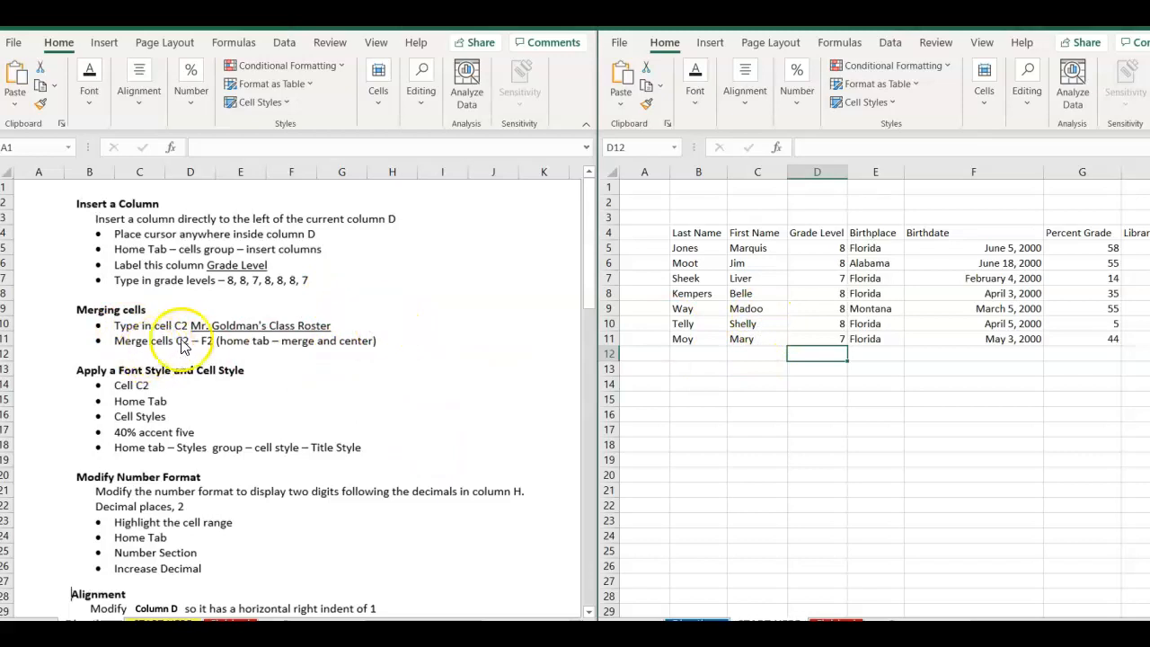
# Enter the teacher's class roster title from the instructions in cell C2
pyautogui.click(732, 201)
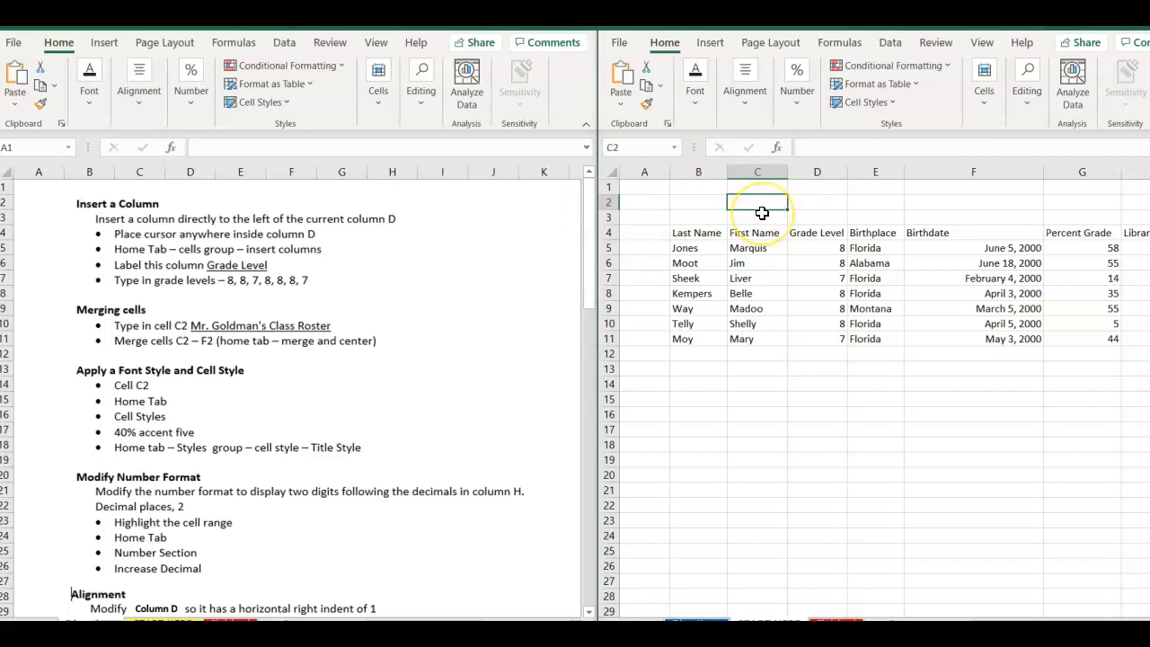
pyautogui.write("Mr. Goldman's Class Roster")
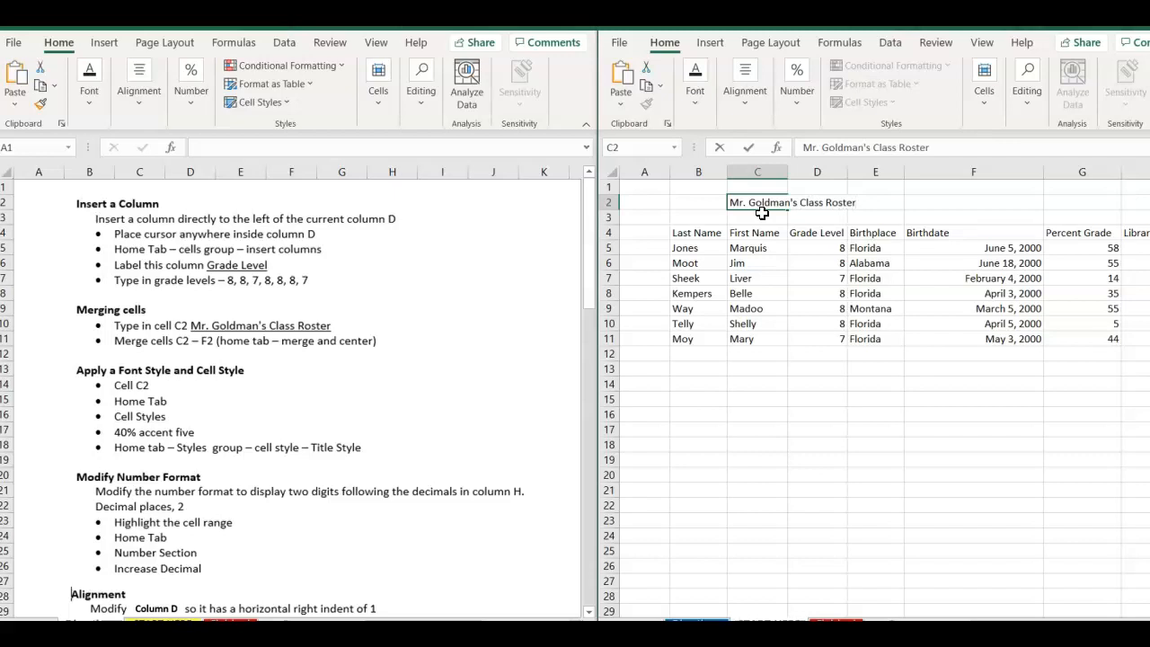
pyautogui.press('Return')
pyautogui.press('Up')
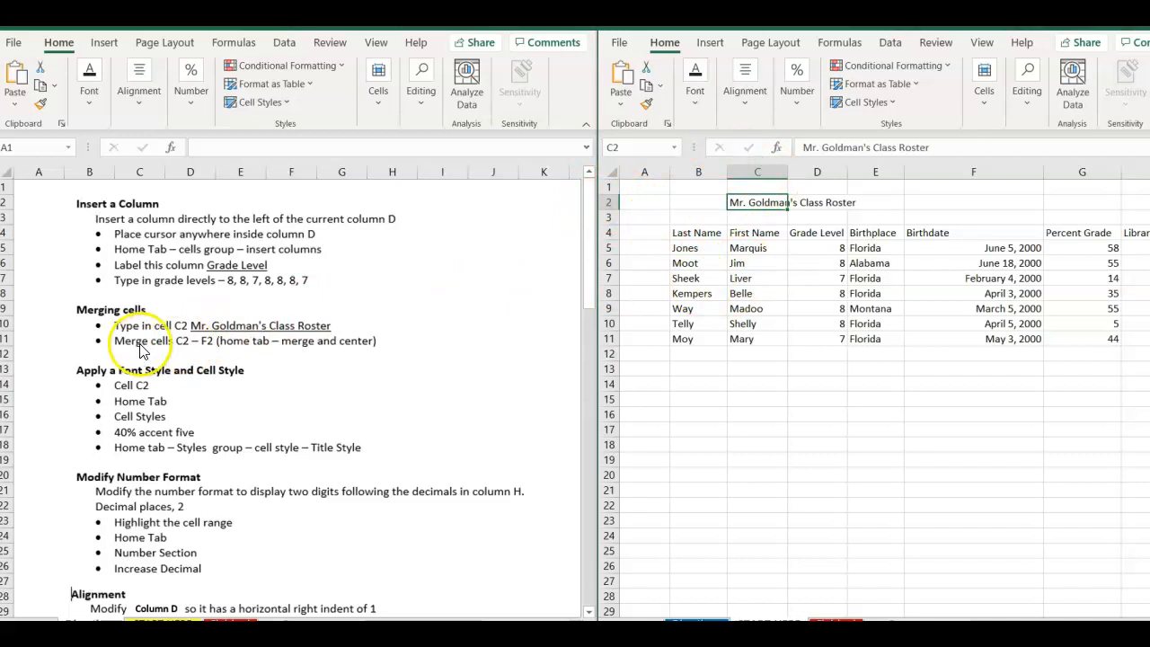
pyautogui.doubleClick(760, 202)
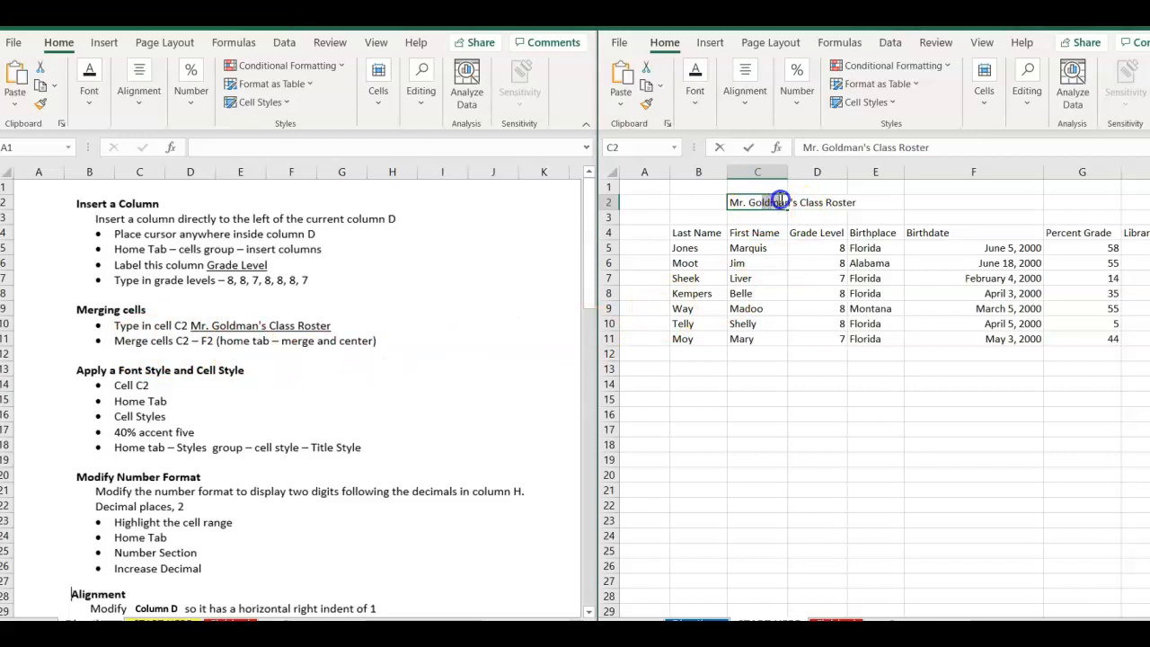
pyautogui.moveTo(780, 200); pyautogui.dragTo(885, 203)
pyautogui.click(735, 230)
pyautogui.moveTo(733, 201); pyautogui.dragTo(918, 199)
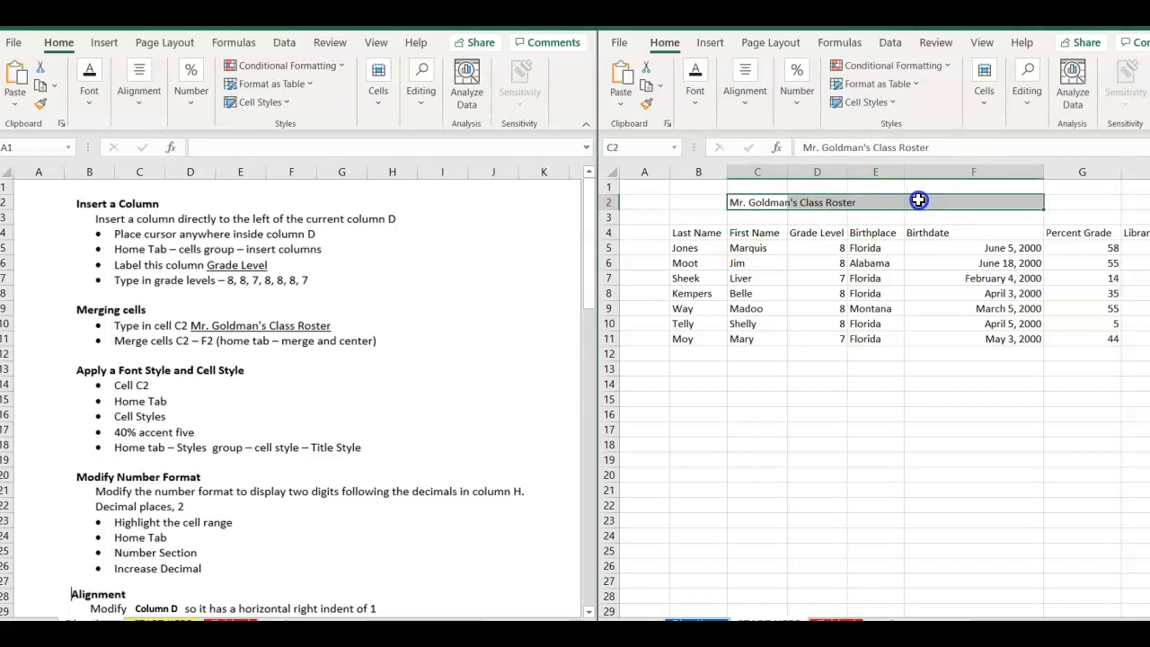
pyautogui.click(919, 199)
pyautogui.click(765, 202)
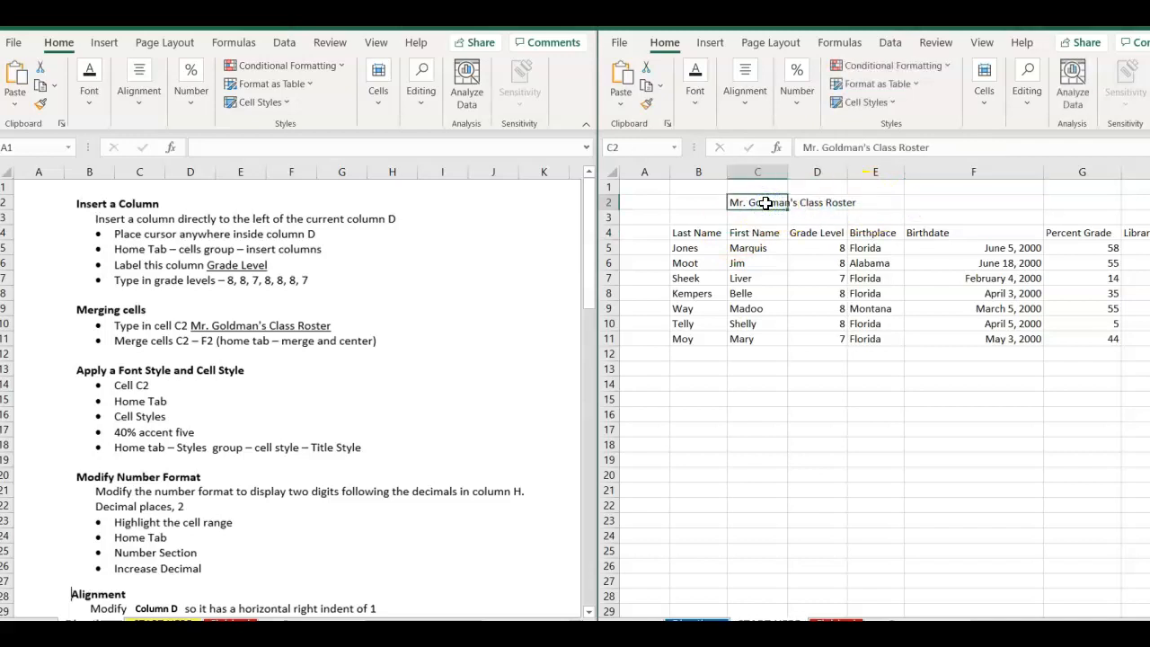
pyautogui.moveTo(764, 202); pyautogui.dragTo(945, 204)
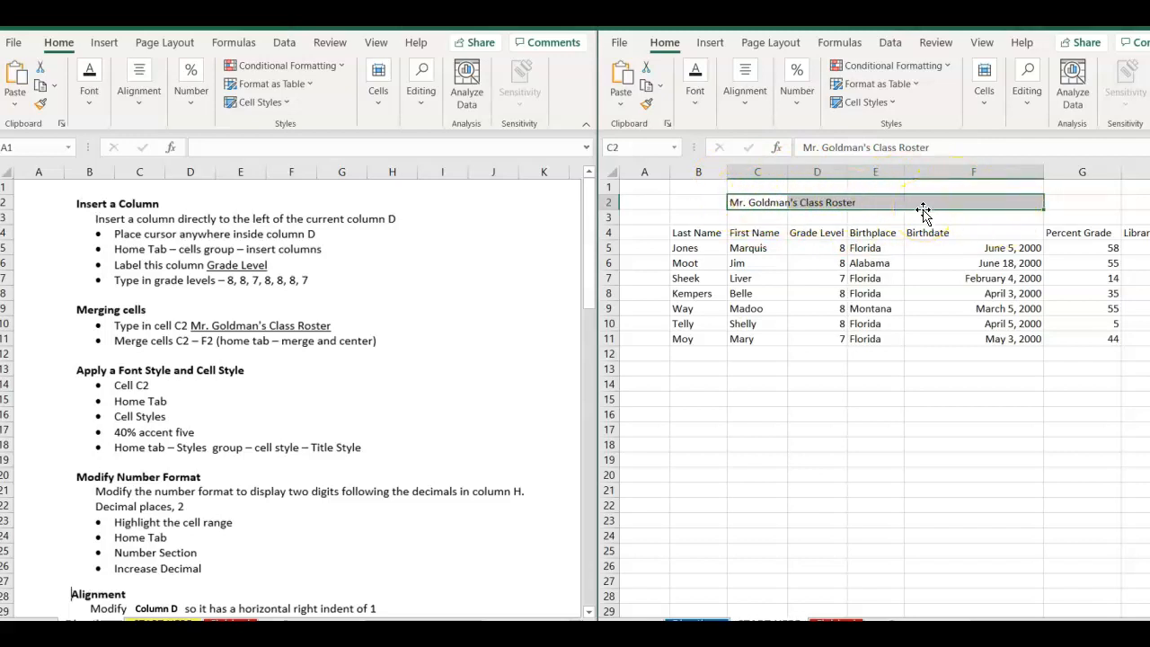
pyautogui.click(762, 202)
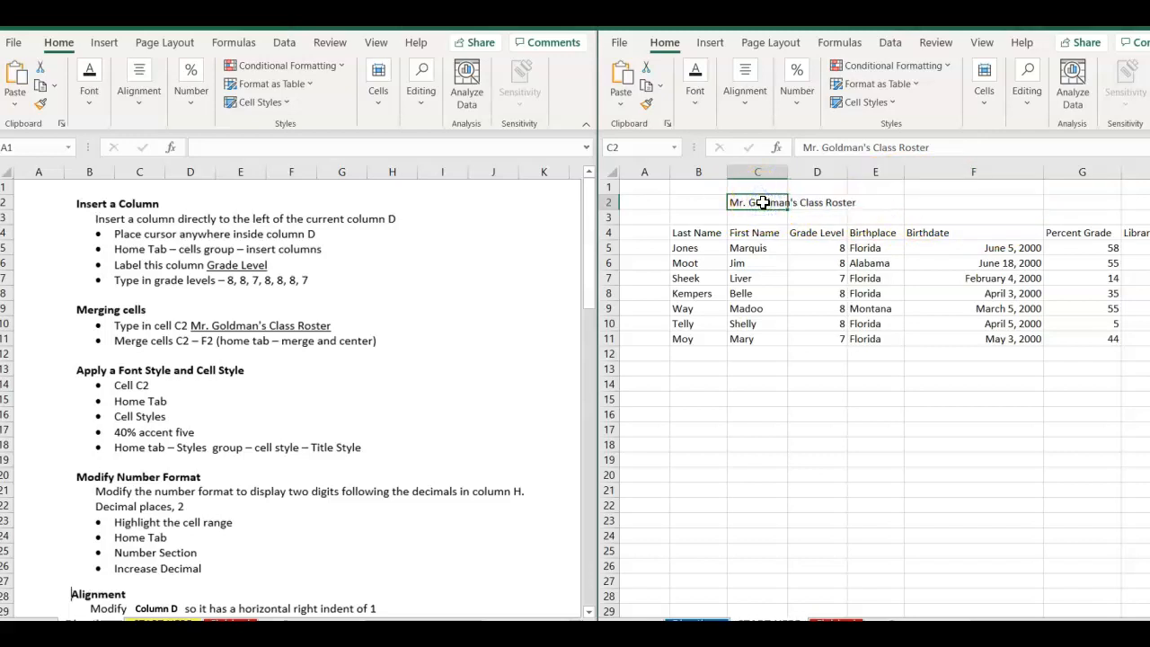
pyautogui.moveTo(762, 202); pyautogui.dragTo(874, 205)
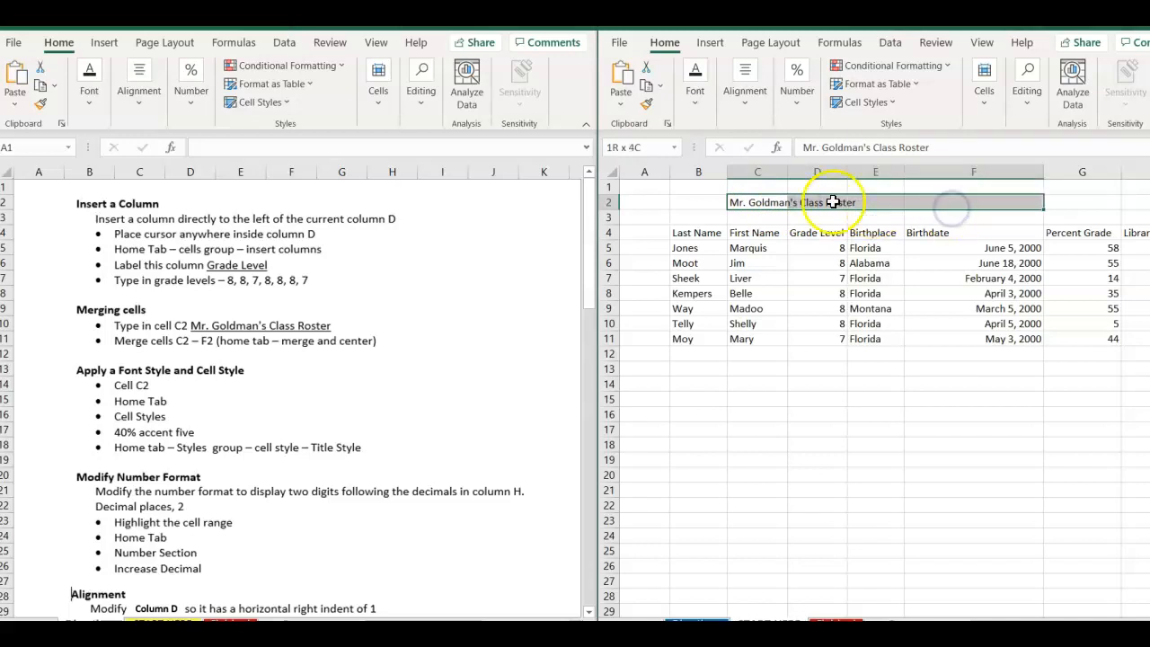
pyautogui.click(767, 205)
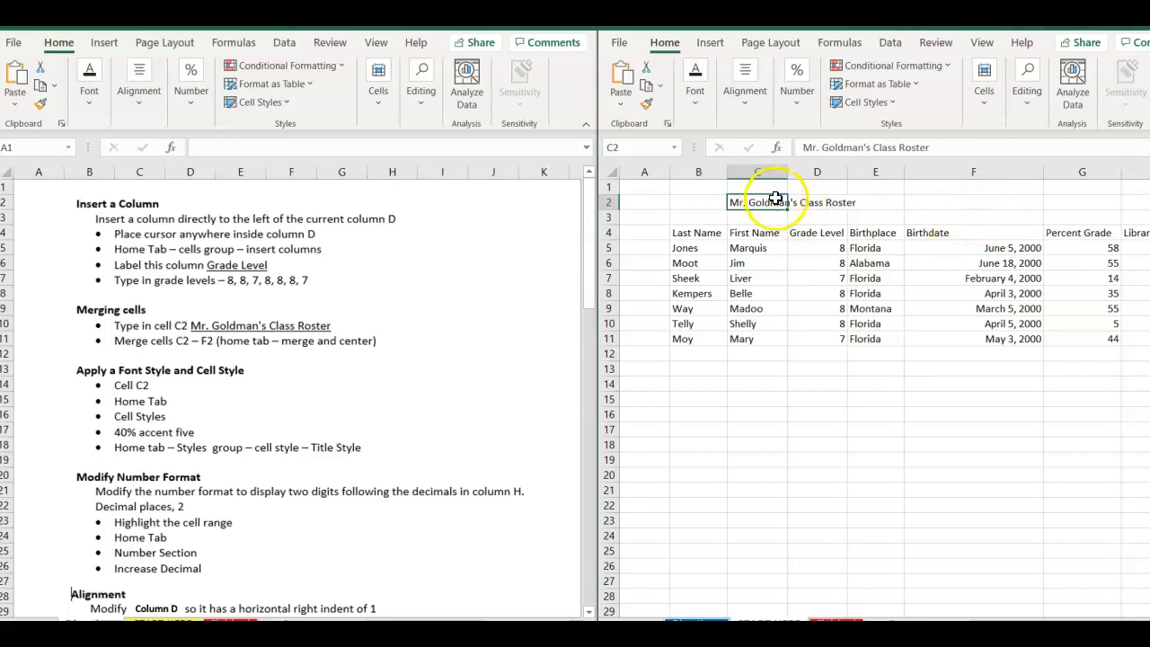
pyautogui.keyDown('shift'); pyautogui.click(998, 202); pyautogui.keyUp('shift')
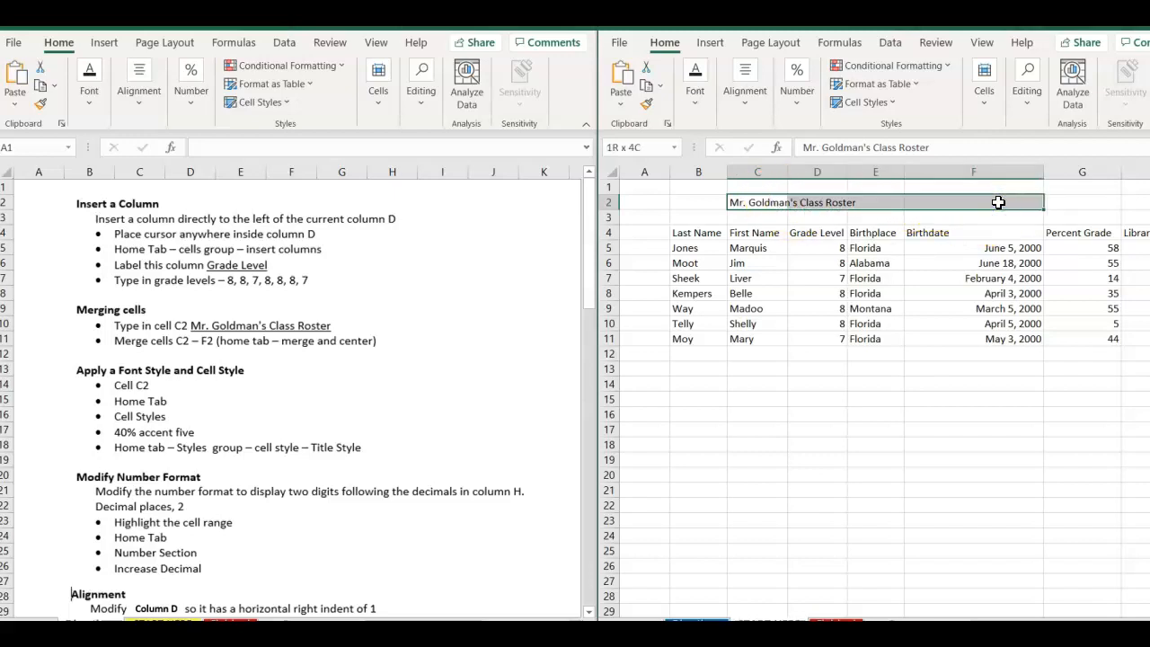
# Try to merge and center C2, D2, E2 and F2 as individually selected cells, and undo the change
pyautogui.click(751, 200)
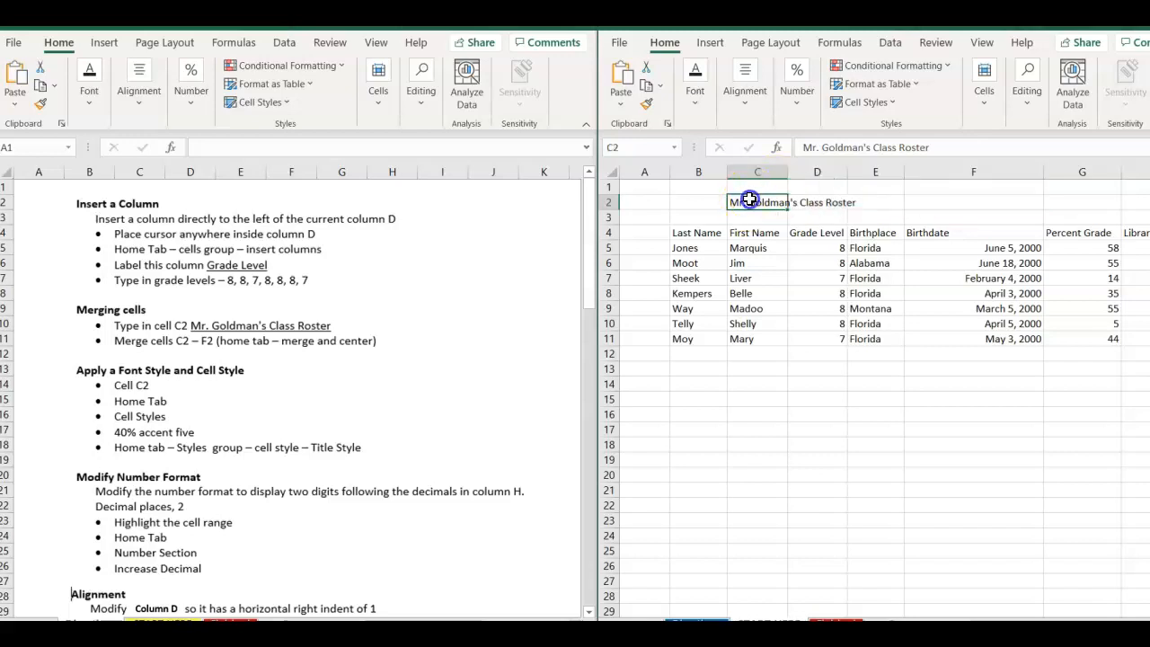
pyautogui.keyDown('ctrl'); pyautogui.click(822, 201); pyautogui.keyUp('ctrl')
pyautogui.keyDown('ctrl'); pyautogui.click(872, 211); pyautogui.keyUp('ctrl')
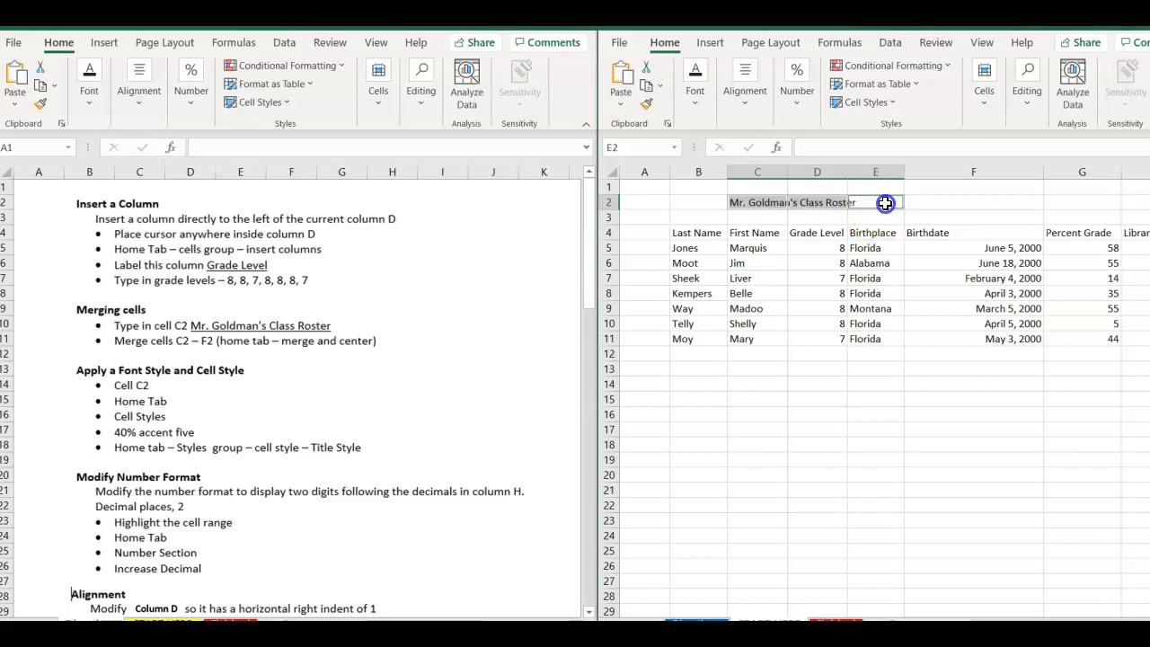
pyautogui.keyDown('ctrl'); pyautogui.click(945, 205); pyautogui.keyUp('ctrl')
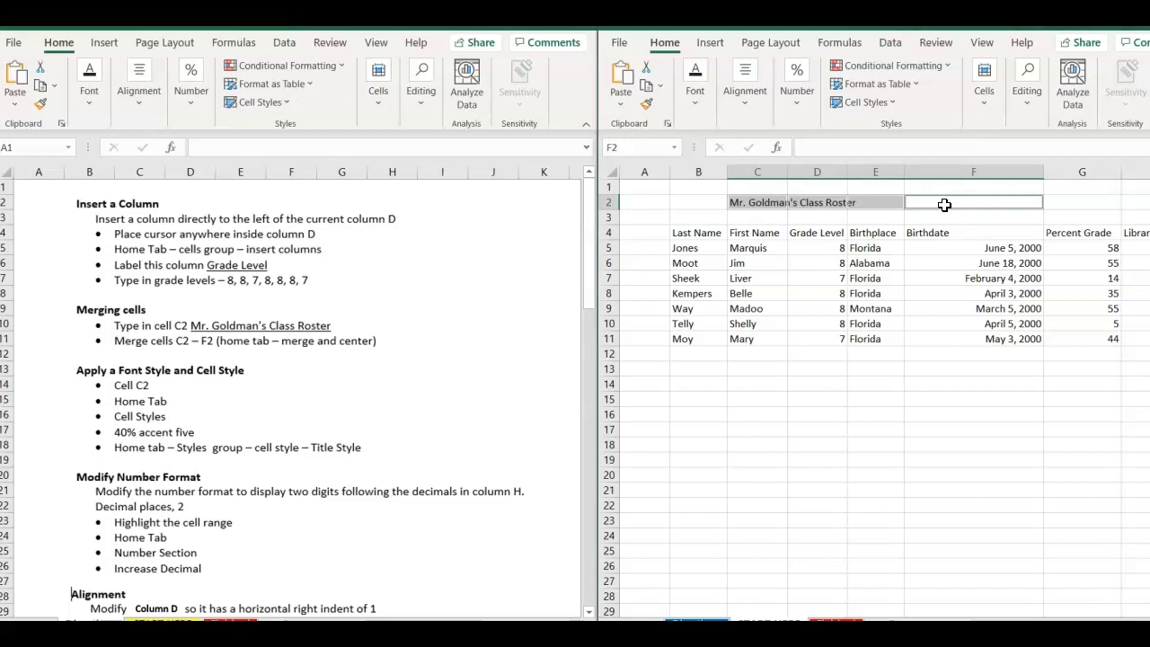
pyautogui.click(743, 106)
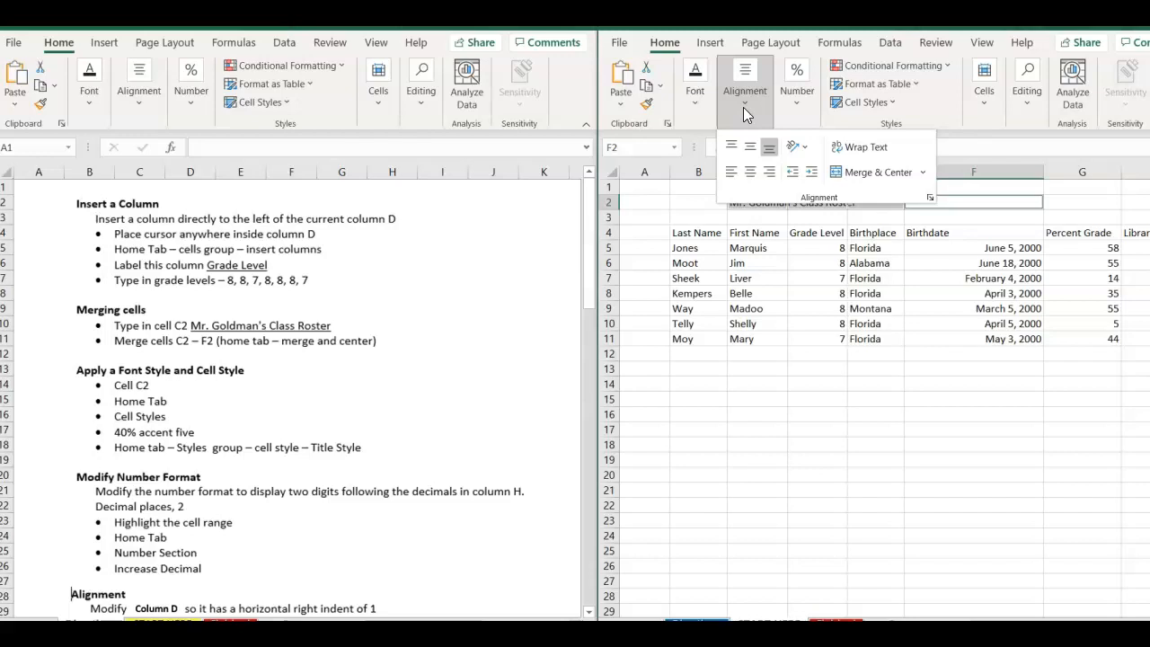
pyautogui.click(860, 180)
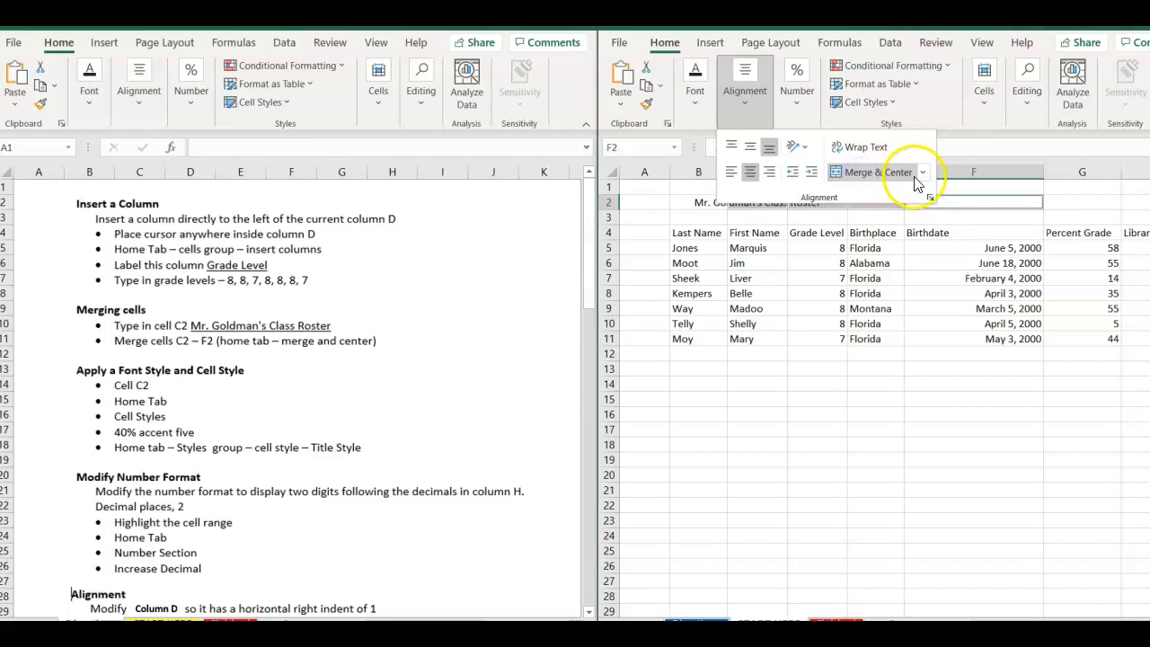
pyautogui.click(728, 26)
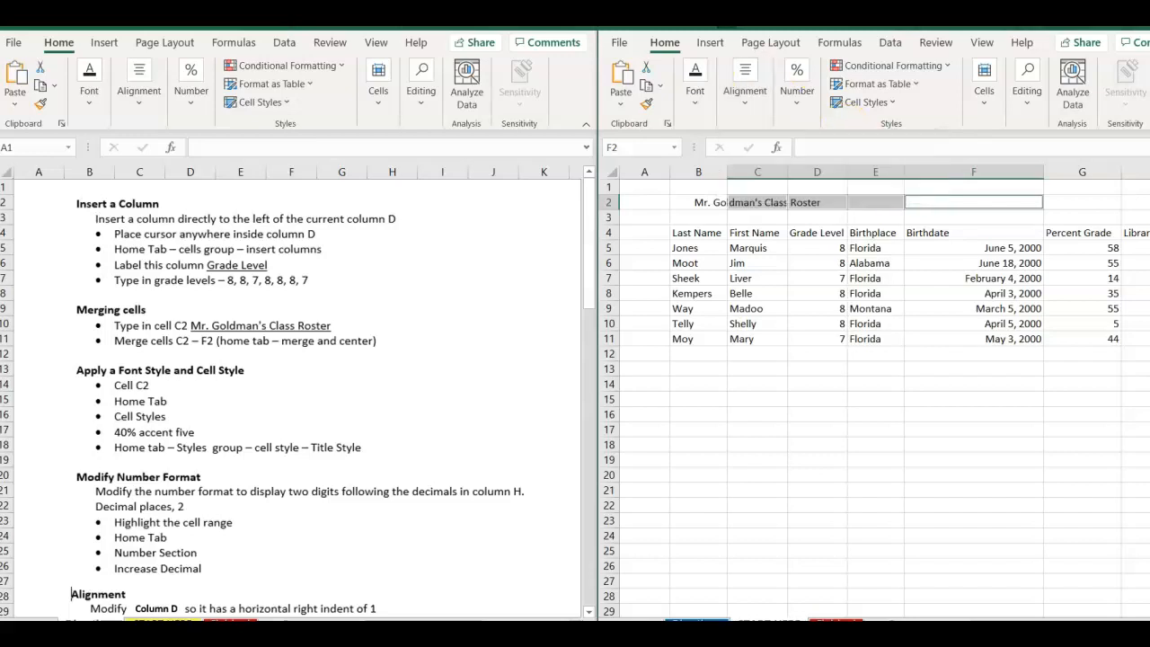
pyautogui.click(728, 26)
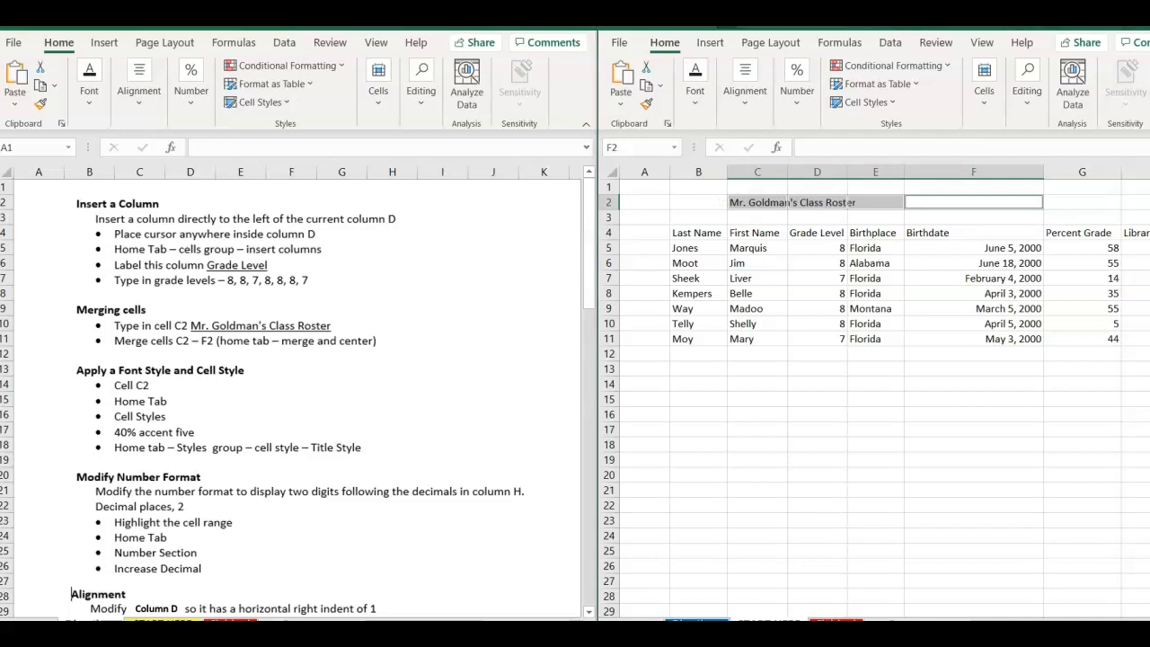
# Merge and center the roster title across the continuous range C2:F2
pyautogui.click(748, 211)
pyautogui.click(757, 201)
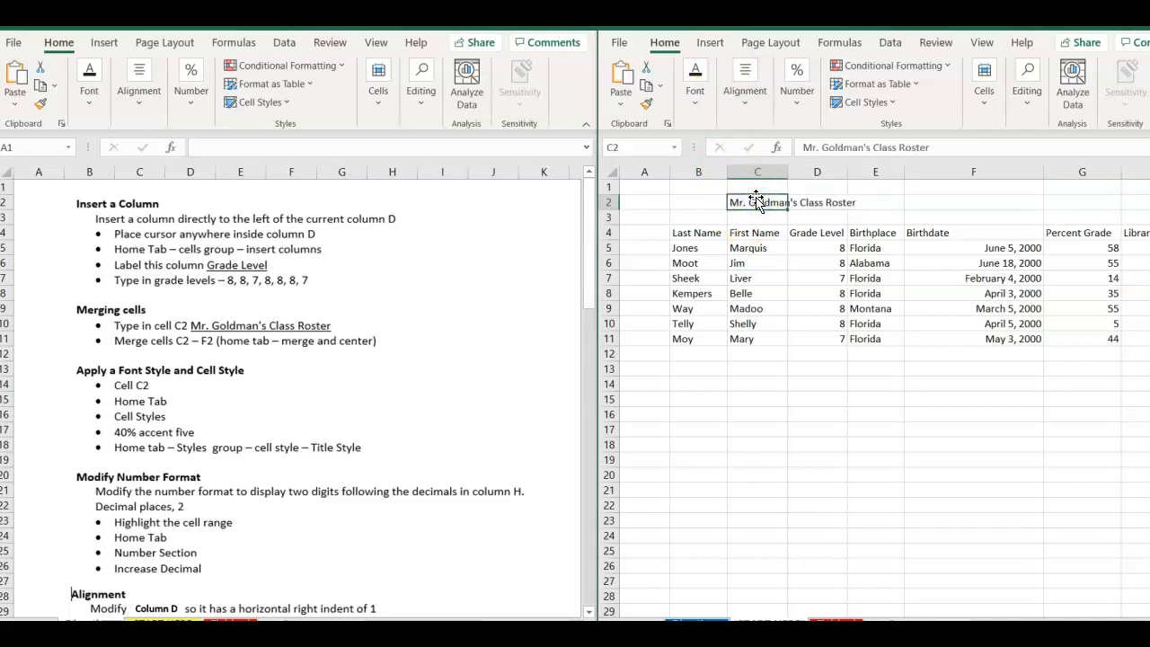
pyautogui.hotkey('shift', 'Right')
pyautogui.hotkey('shift', 'Right')
pyautogui.hotkey('shift', 'Right')
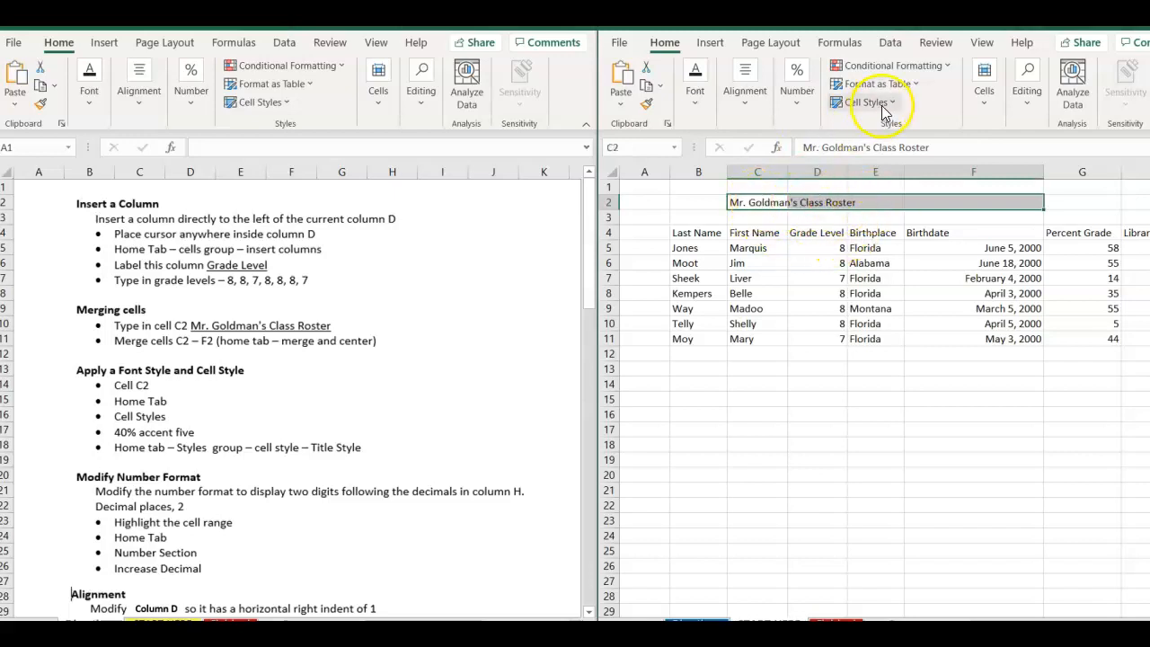
pyautogui.click(749, 103)
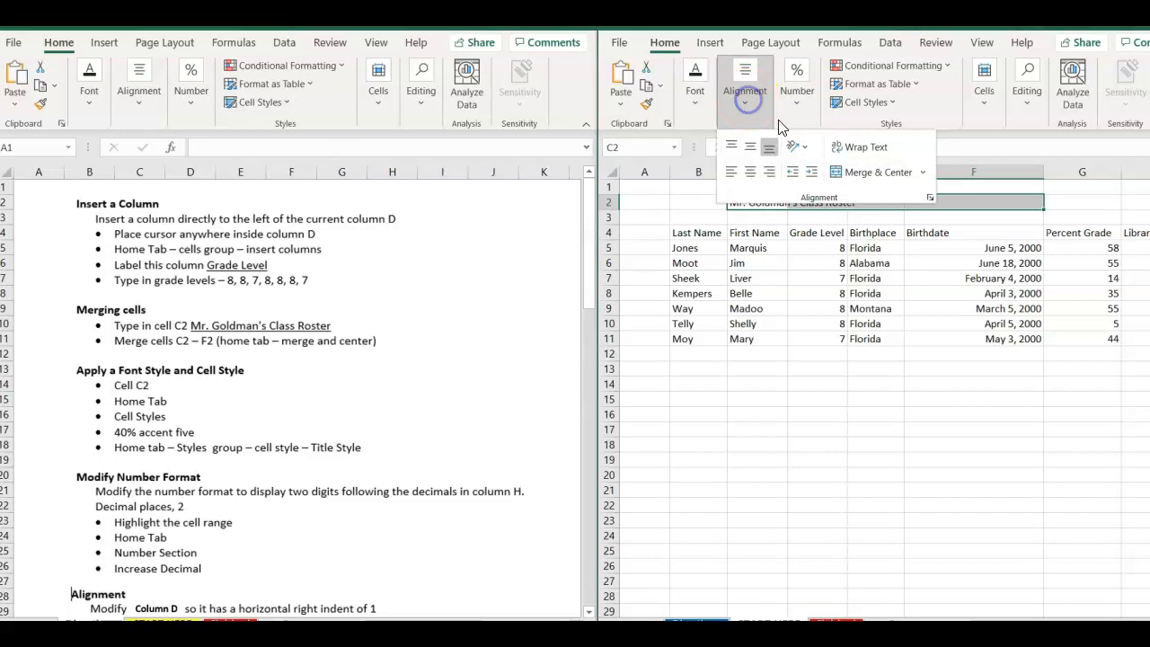
pyautogui.click(853, 174)
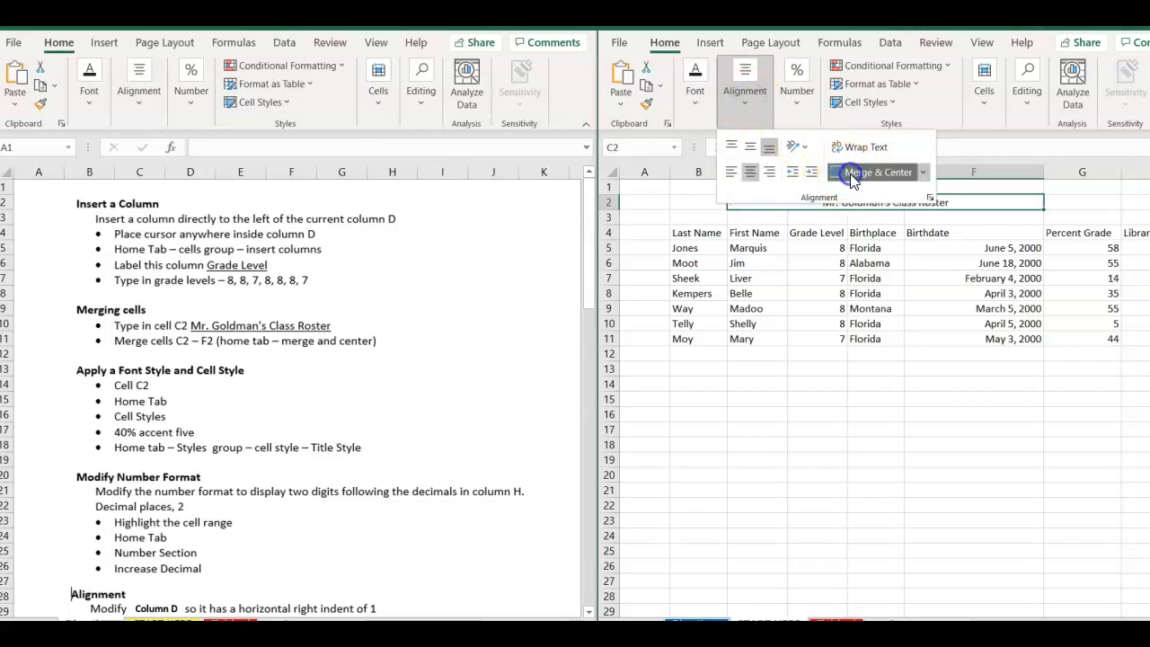
pyautogui.click(664, 214)
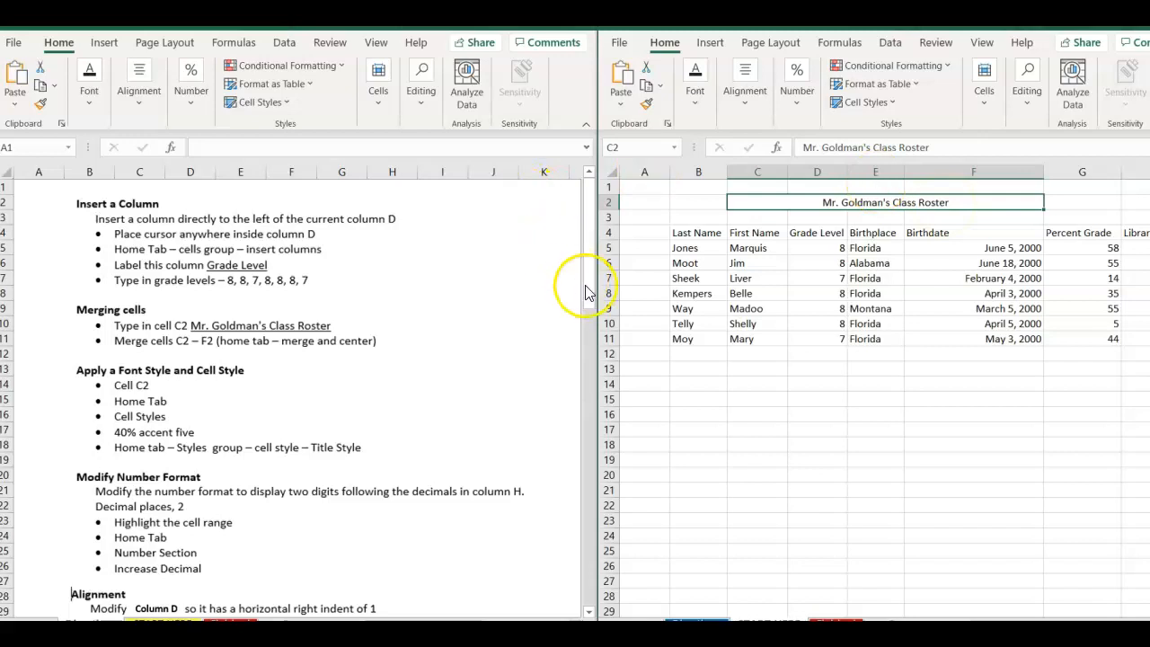
# Apply the 40% - Accent5 cell style and the Title cell style to the merged roster title in C2
pyautogui.moveTo(585, 292); pyautogui.dragTo(579, 328)
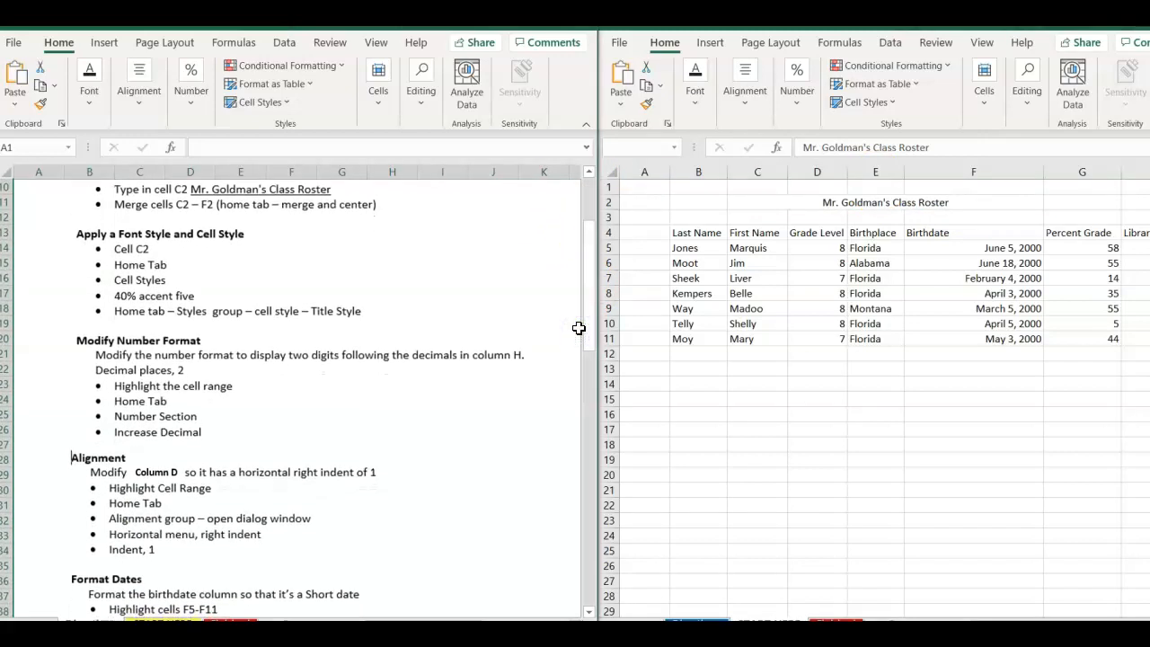
pyautogui.click(751, 201)
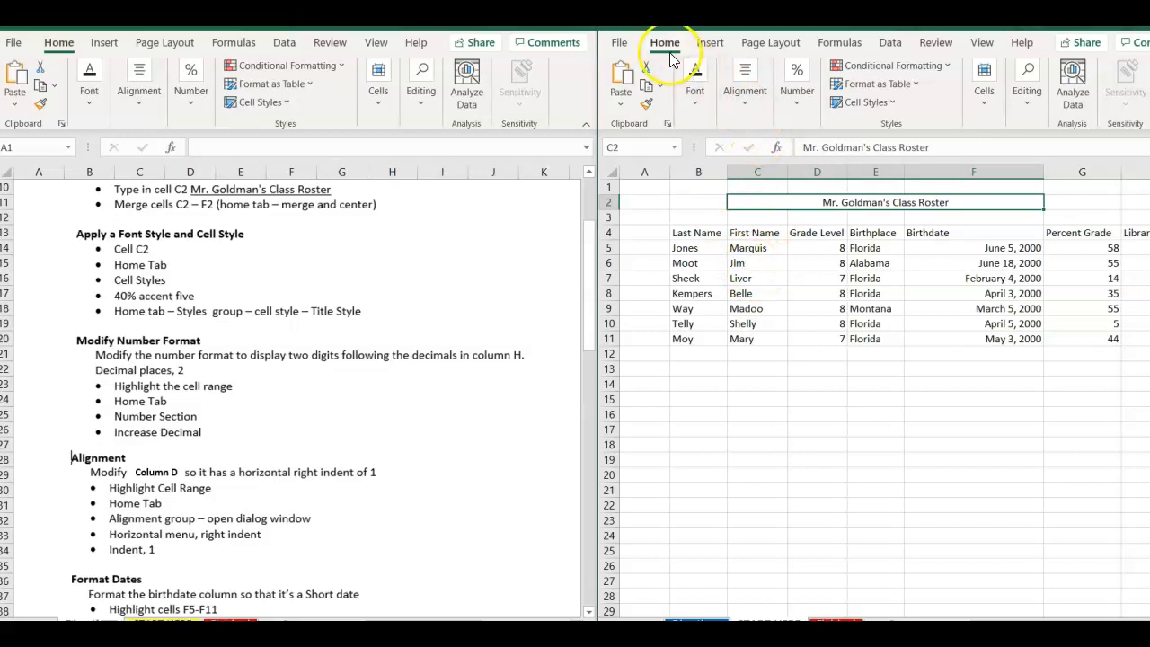
pyautogui.click(894, 103)
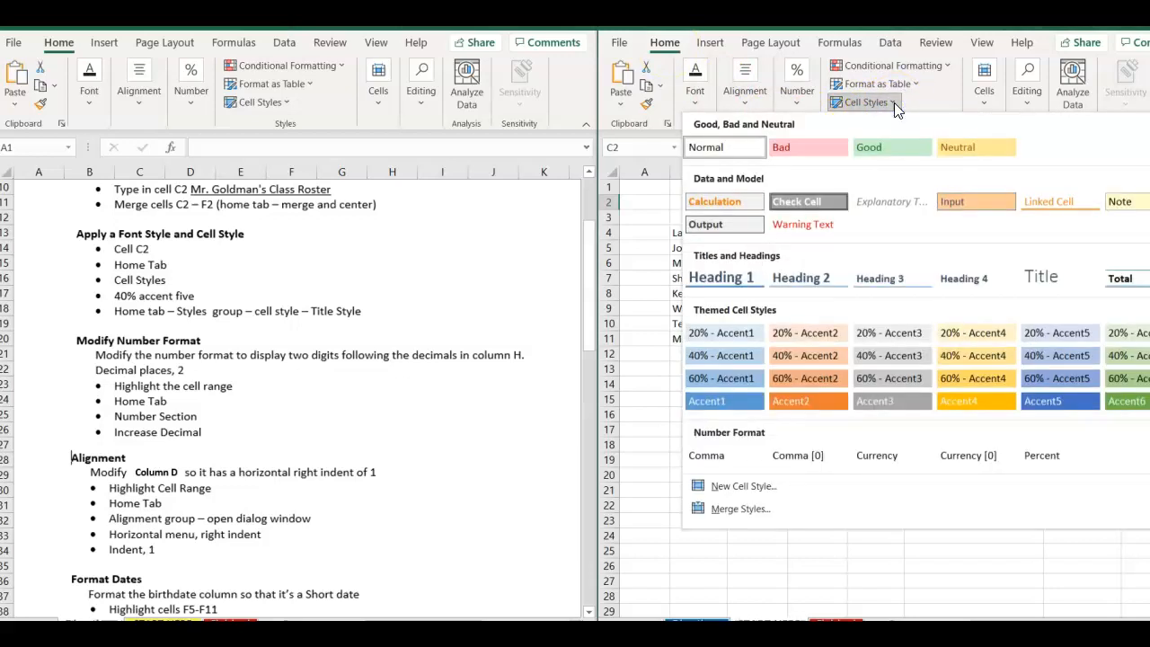
pyautogui.click(1058, 359)
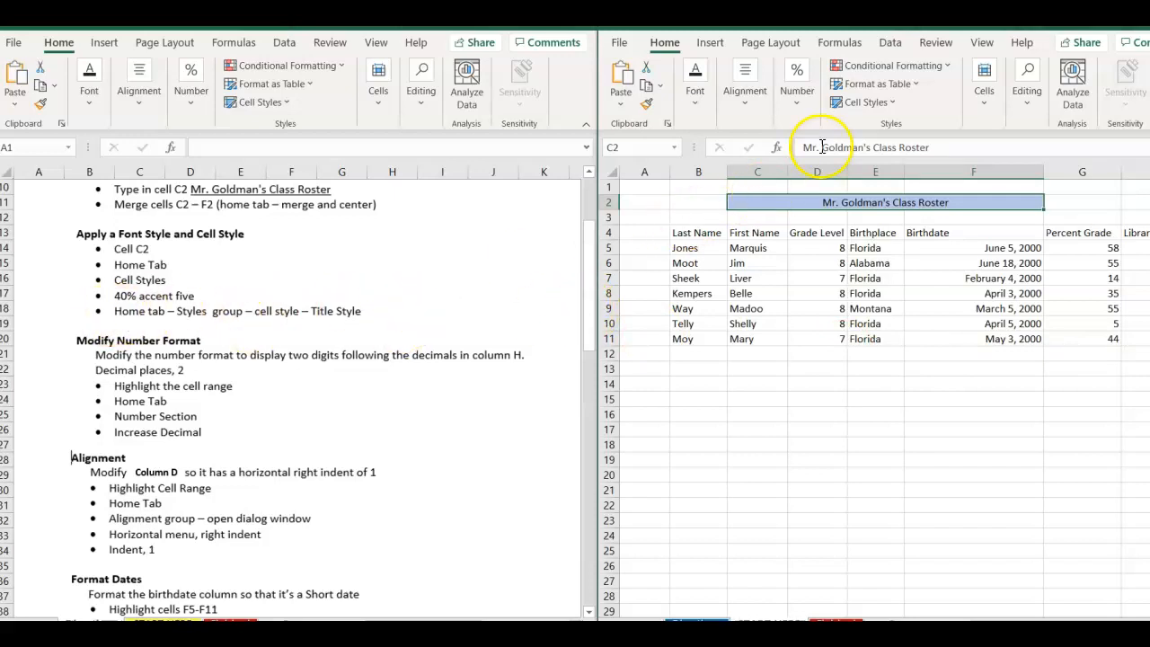
pyautogui.click(882, 101)
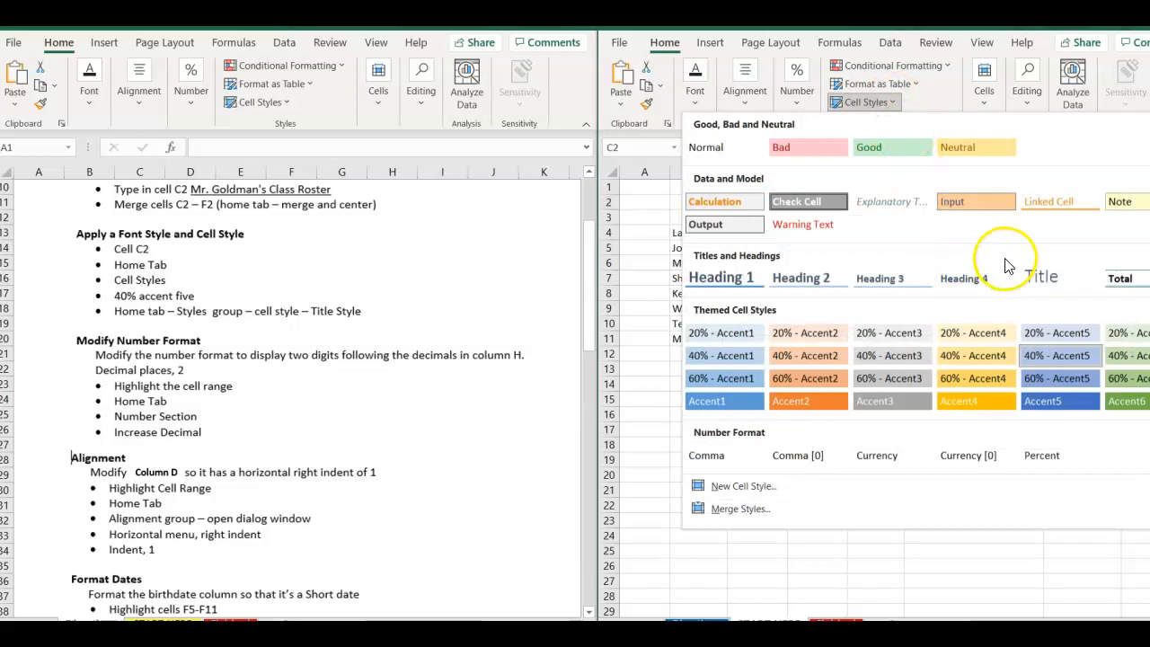
pyautogui.click(1049, 285)
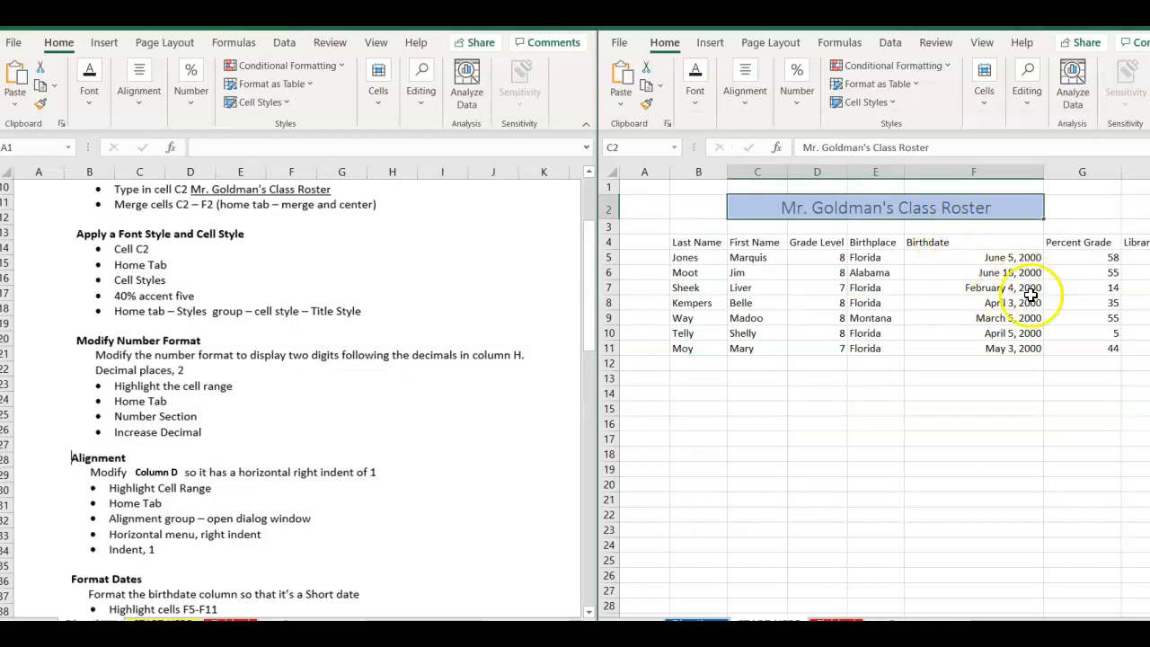
# Increase the number format of the Library Fines values in H5:H11 to two decimal places
pyautogui.moveTo(592, 315); pyautogui.dragTo(592, 355)
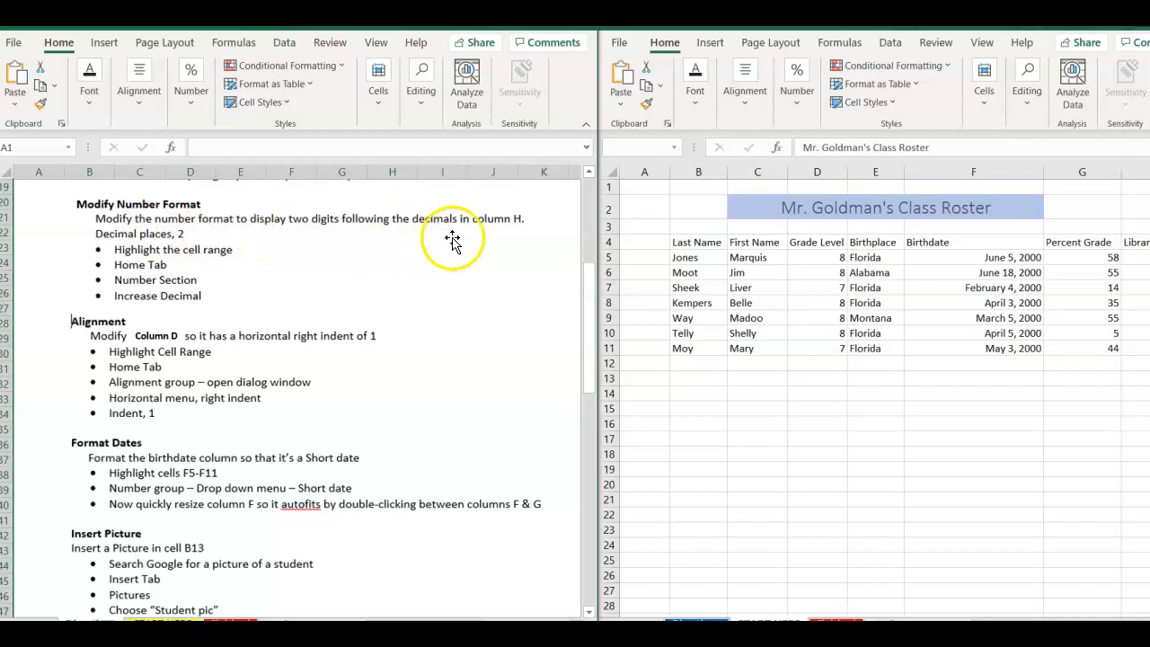
pyautogui.click(1142, 176)
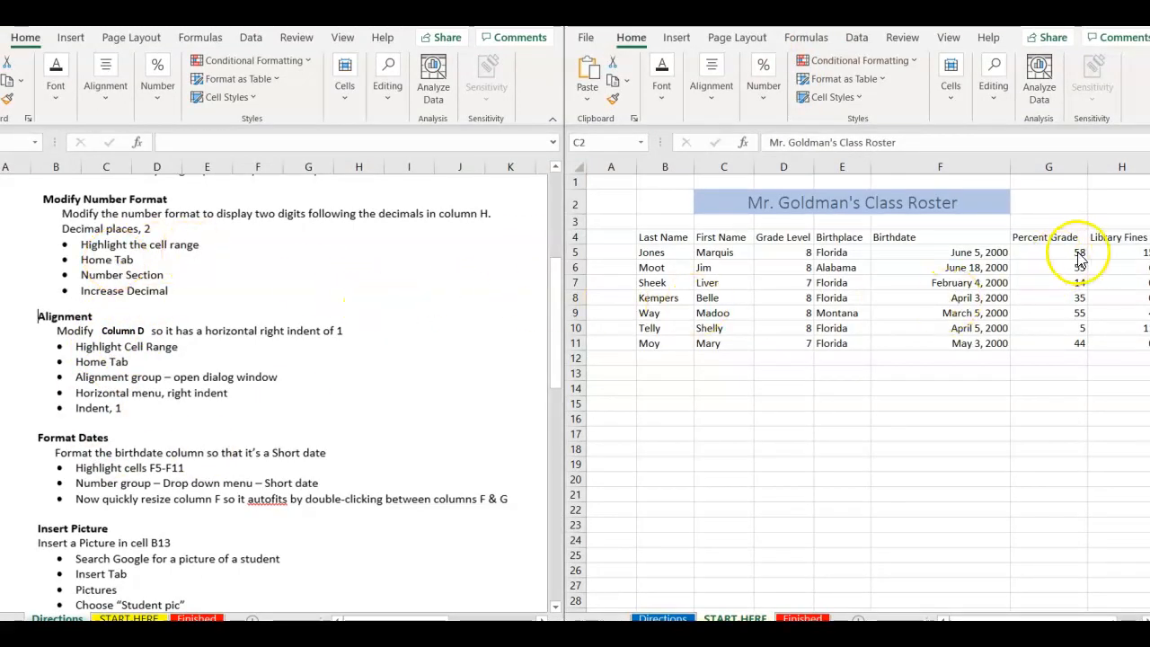
pyautogui.click(978, 615)
pyautogui.moveTo(1003, 618); pyautogui.dragTo(1044, 617)
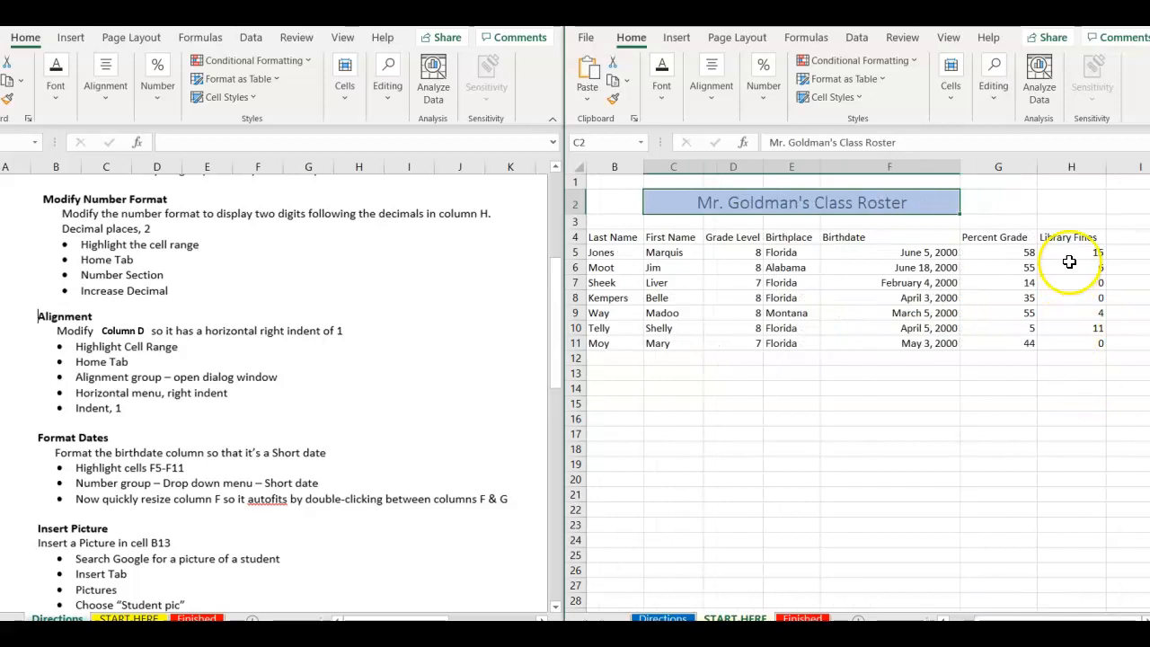
pyautogui.moveTo(1070, 254); pyautogui.dragTo(1068, 342)
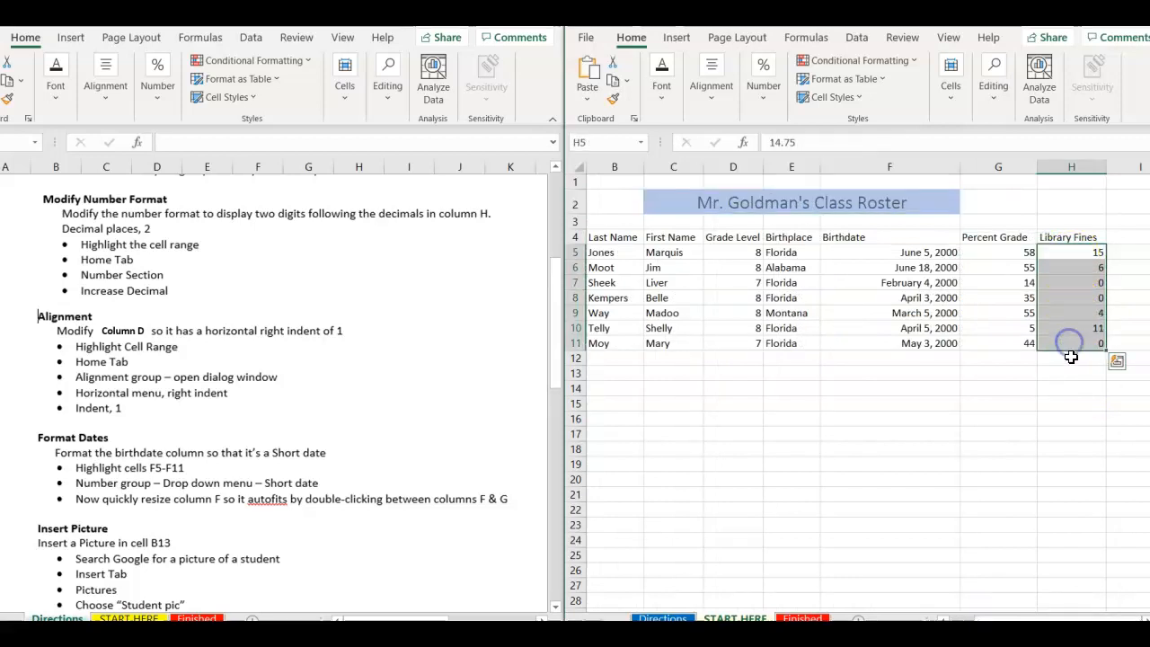
pyautogui.click(1069, 237)
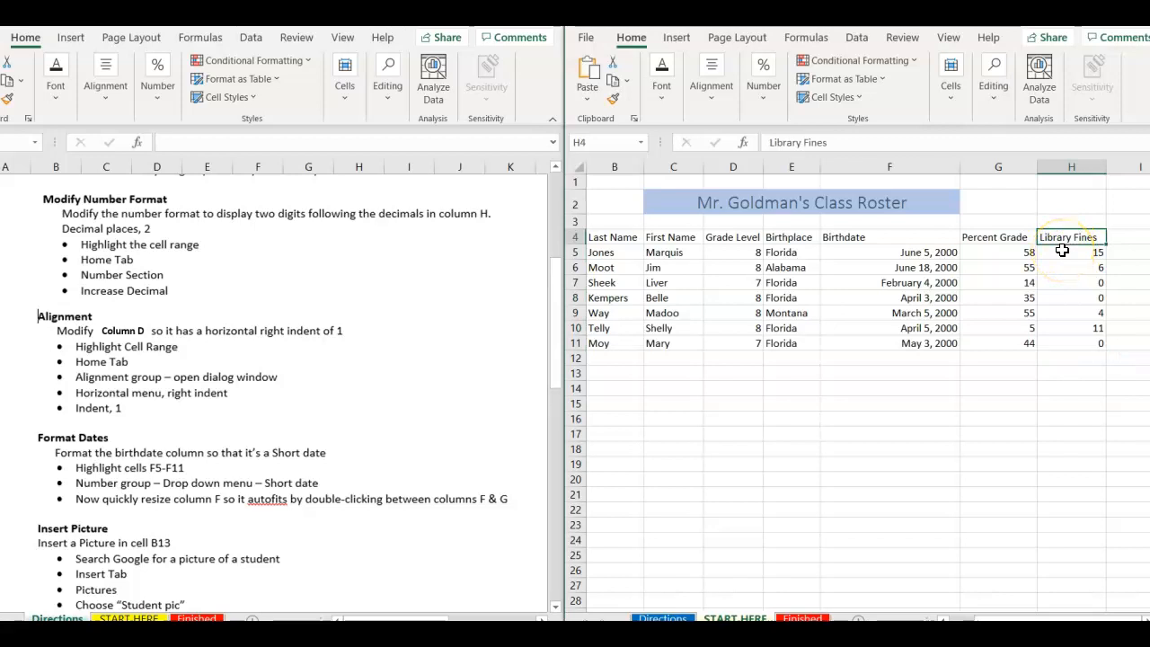
pyautogui.moveTo(1062, 252); pyautogui.dragTo(1056, 339)
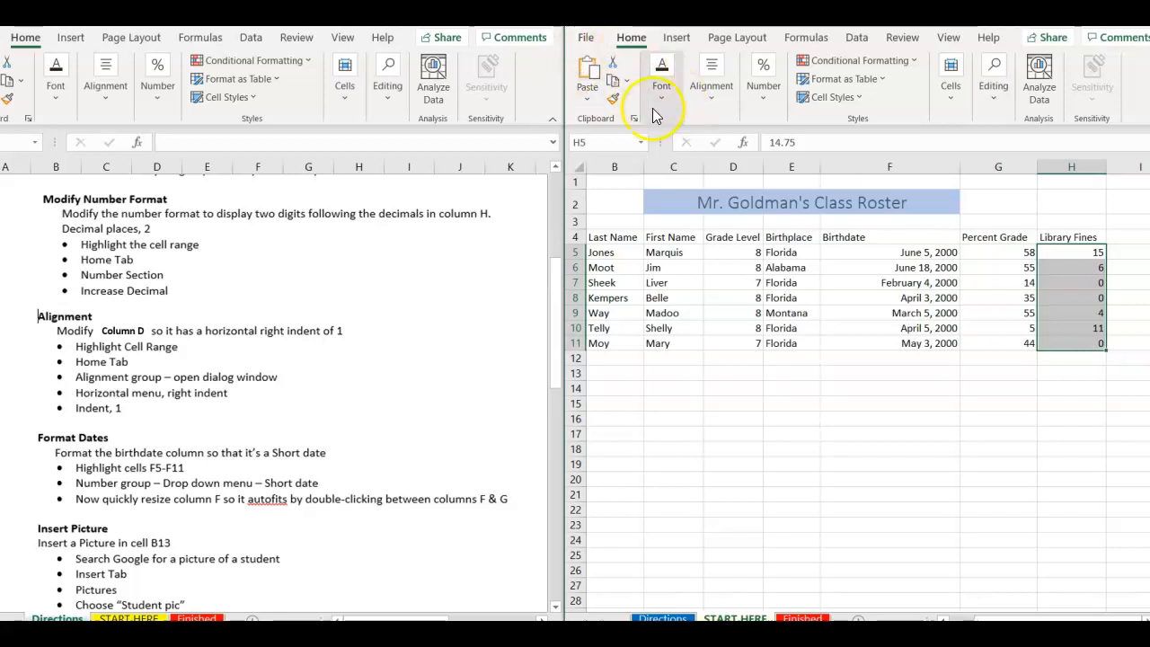
pyautogui.click(763, 97)
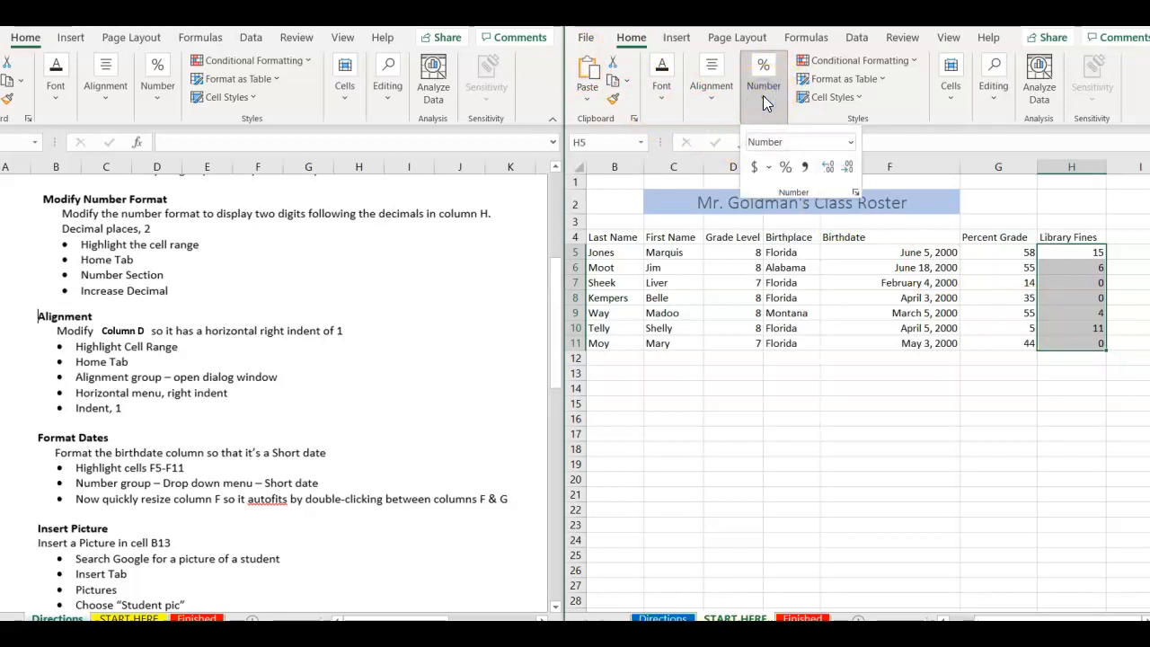
pyautogui.click(827, 169)
pyautogui.click(828, 169)
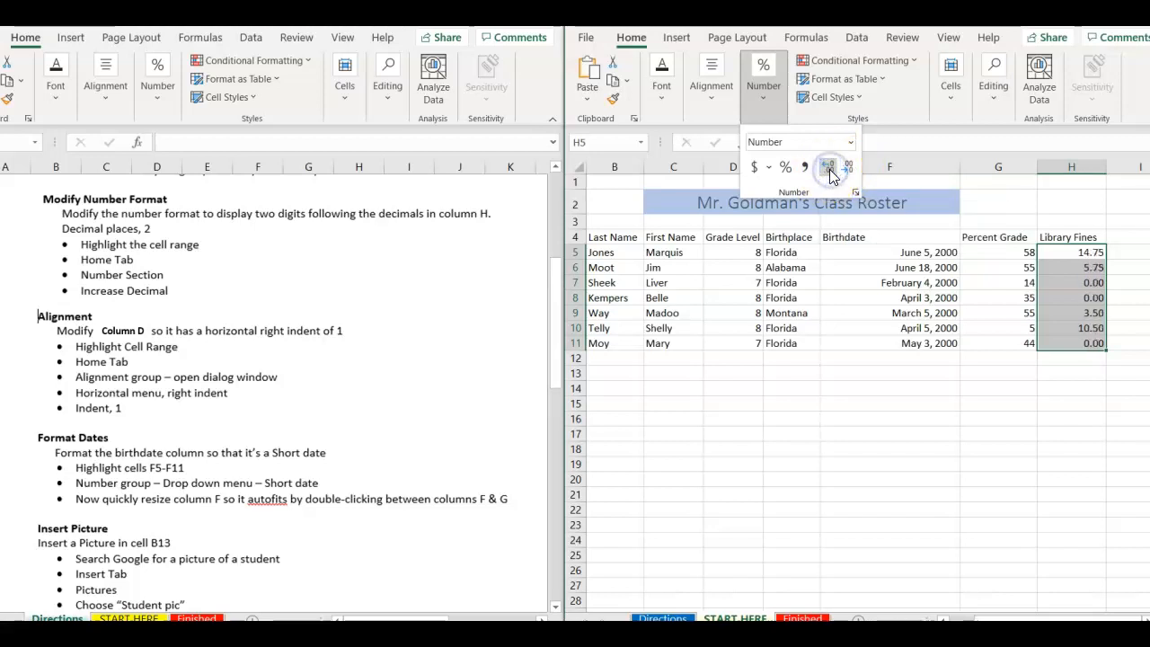
# Add extra decimal places to the Library Fines values in H5:H11, and reduce them back to two
pyautogui.click(828, 170)
pyautogui.click(828, 170)
pyautogui.click(828, 169)
pyautogui.click(828, 170)
pyautogui.click(828, 169)
pyautogui.click(829, 170)
pyautogui.click(846, 170)
pyautogui.click(846, 170)
pyautogui.click(847, 170)
pyautogui.click(846, 169)
pyautogui.click(847, 169)
pyautogui.click(846, 169)
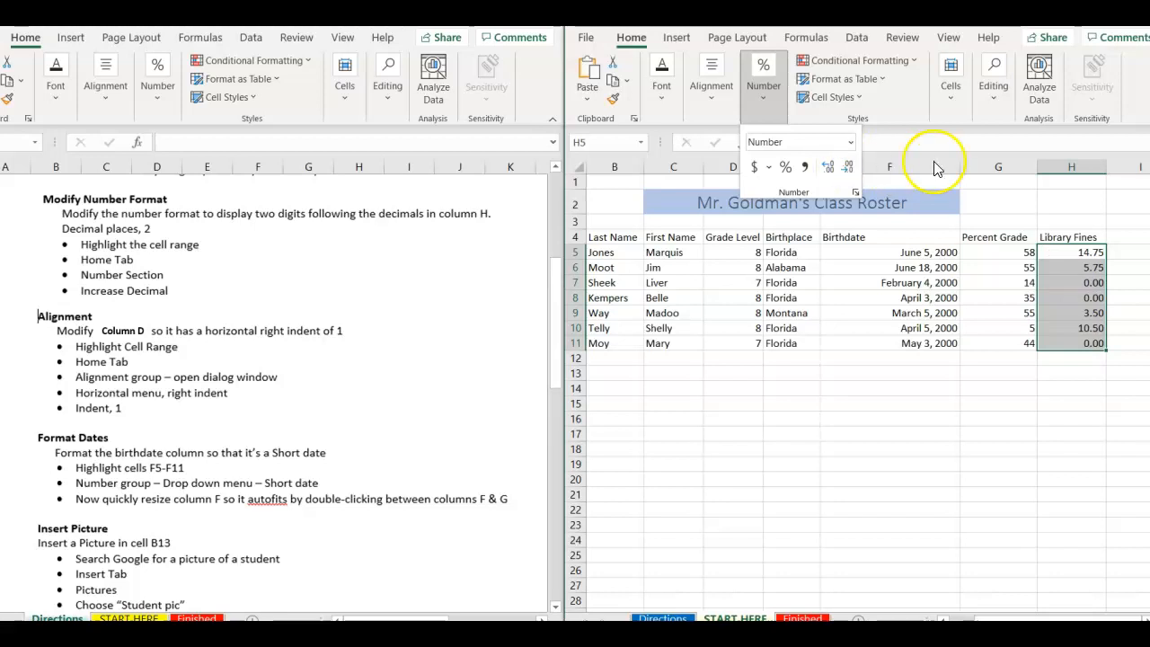
pyautogui.click(1015, 198)
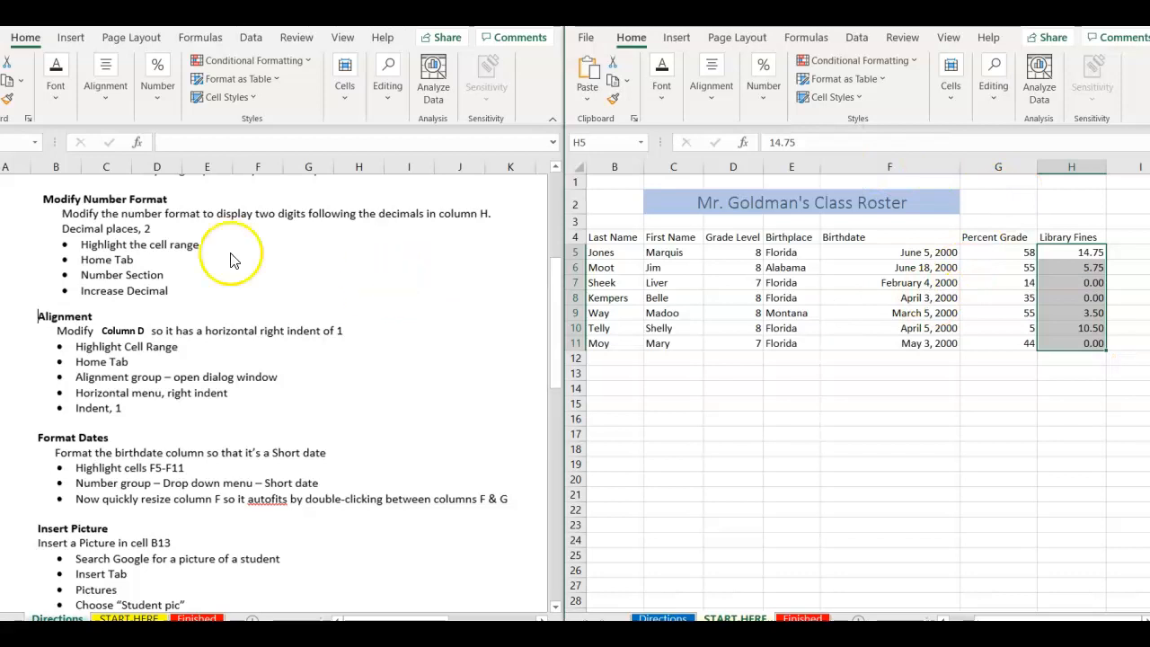
# Set the grade levels in D5:D11 to Right (Indent) horizontal alignment with an indent of 1
pyautogui.moveTo(554, 332); pyautogui.dragTo(552, 371)
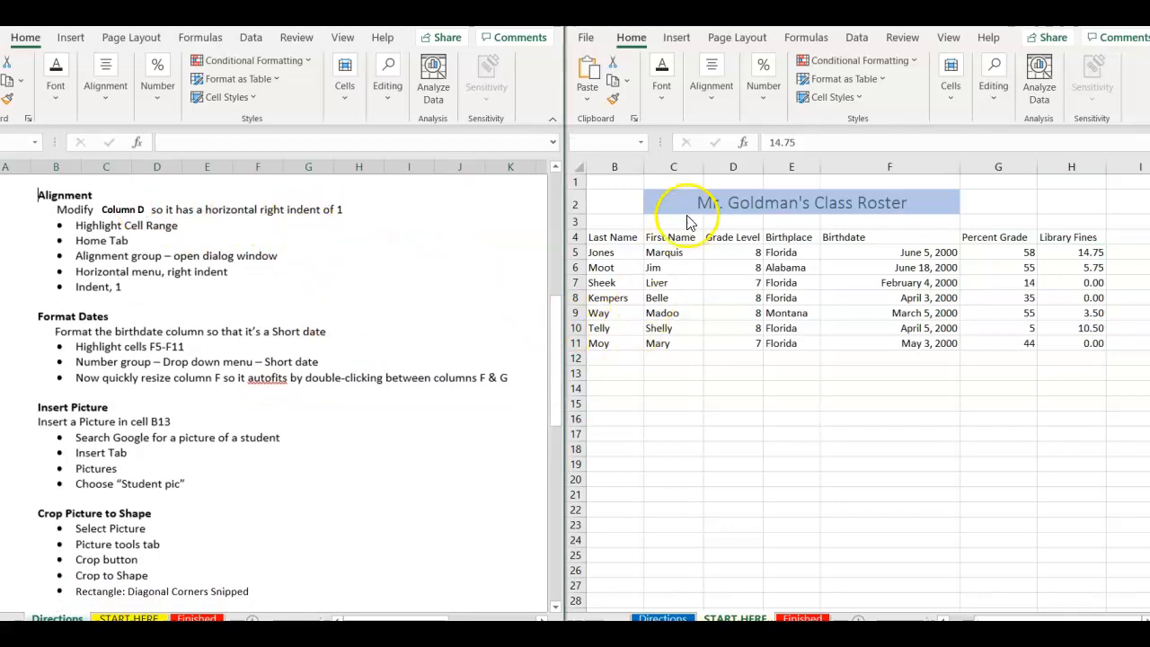
pyautogui.click(734, 169)
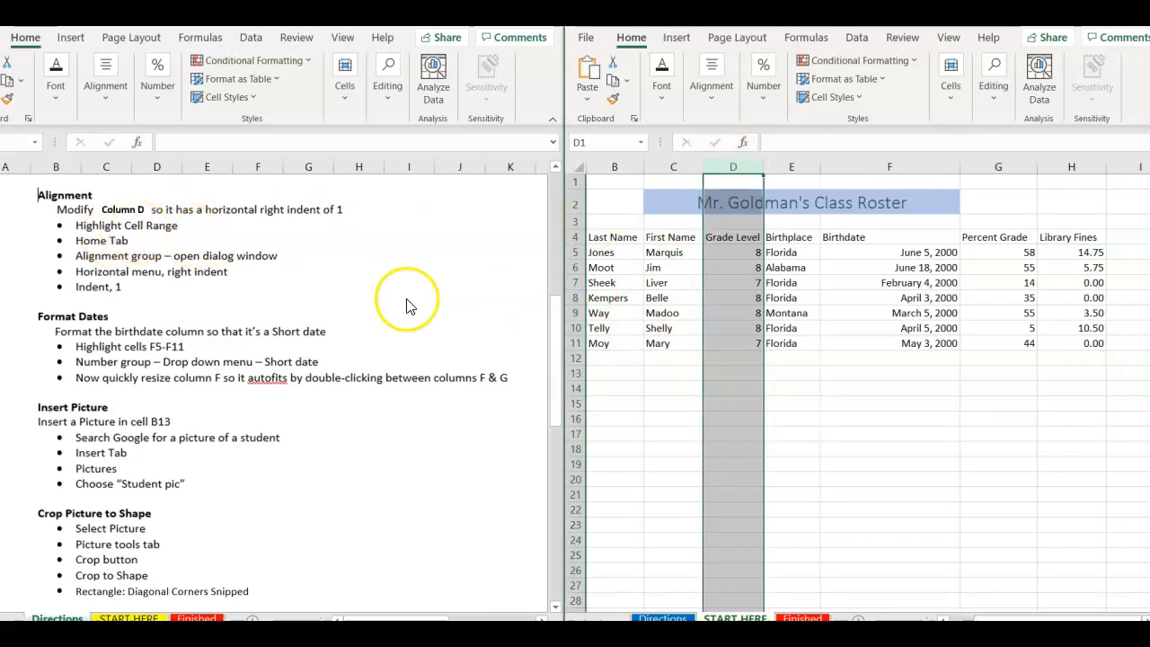
pyautogui.moveTo(725, 262); pyautogui.dragTo(722, 337)
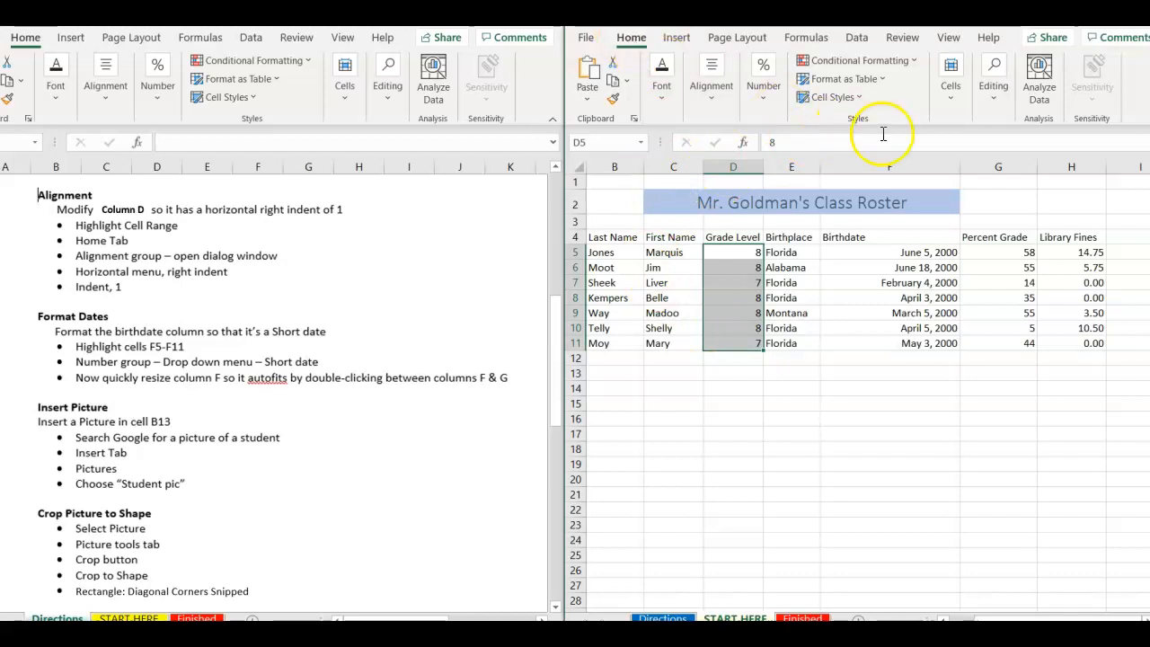
pyautogui.click(707, 102)
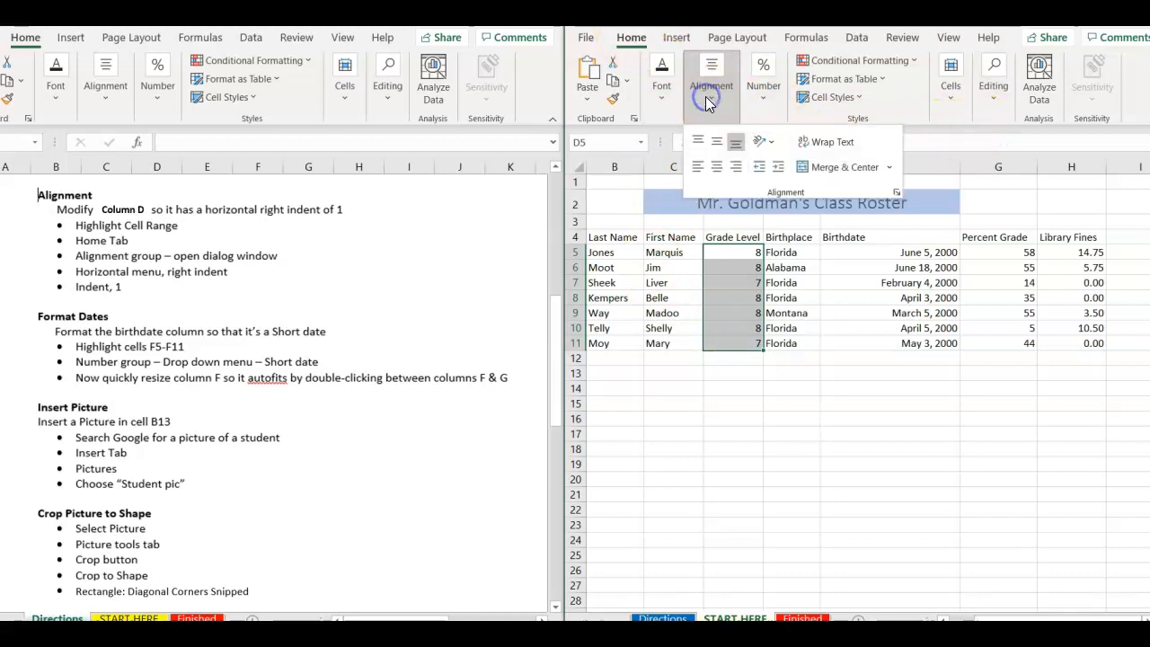
pyautogui.click(895, 192)
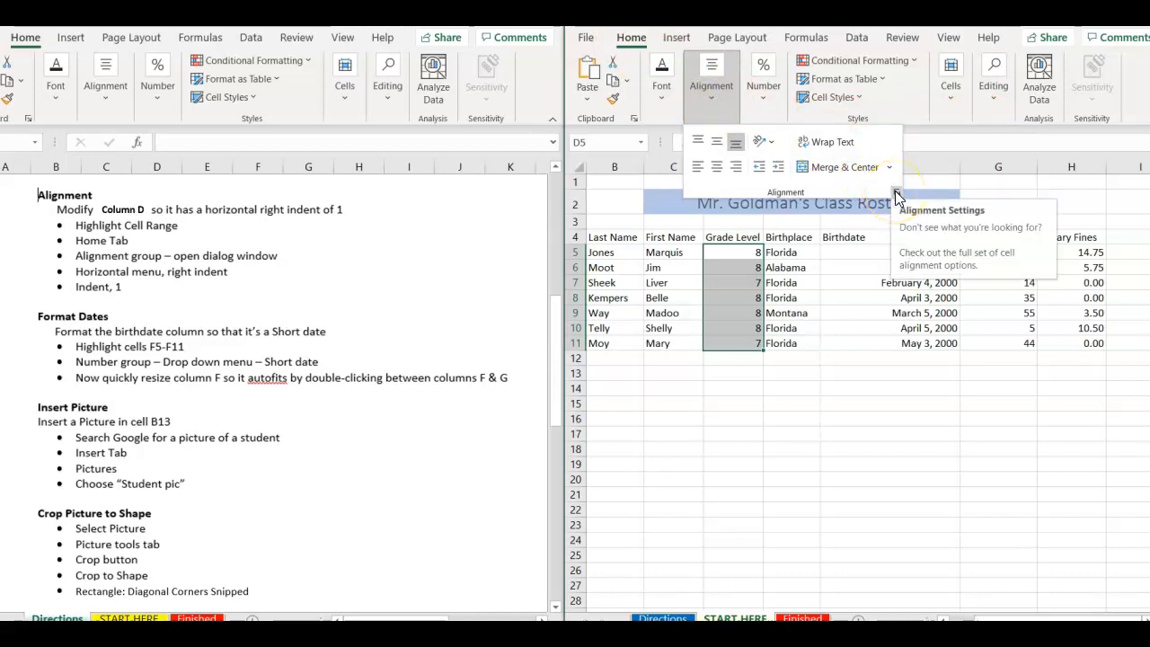
pyautogui.click(895, 191)
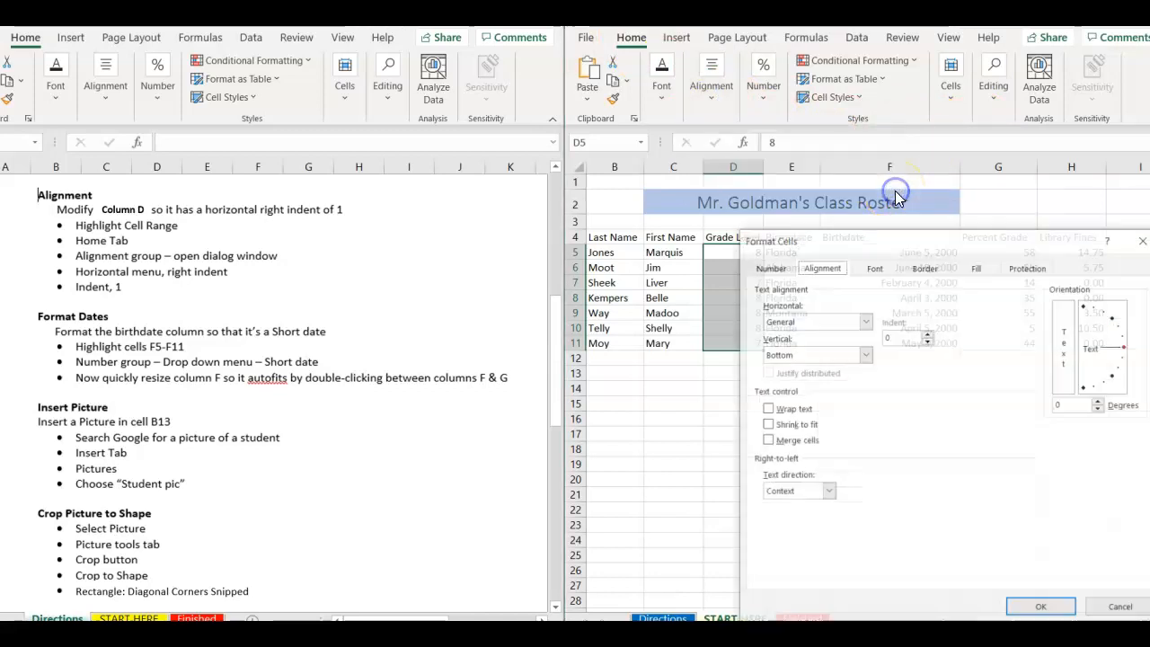
pyautogui.moveTo(933, 247); pyautogui.dragTo(880, 117)
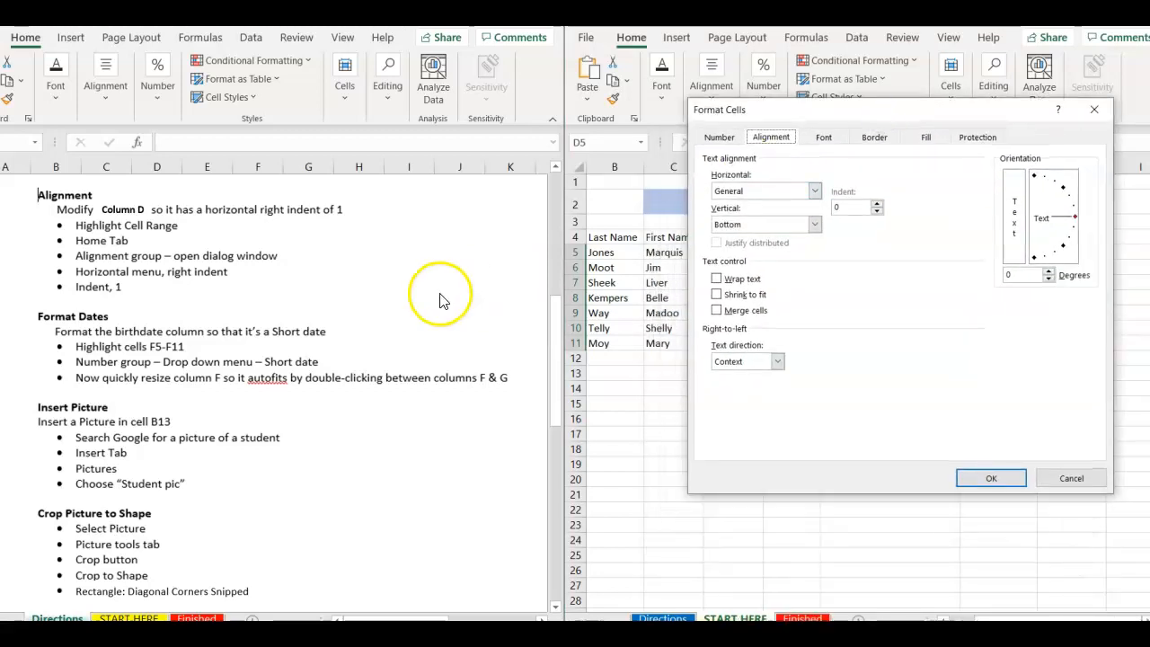
pyautogui.click(815, 192)
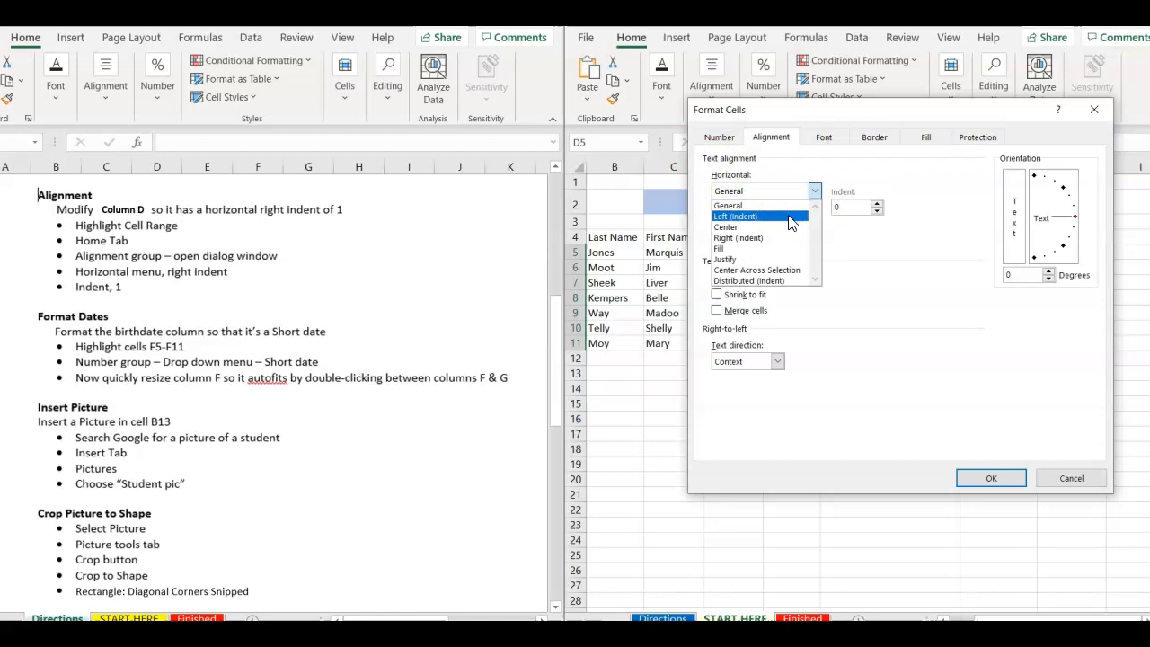
pyautogui.click(754, 237)
pyautogui.click(856, 205)
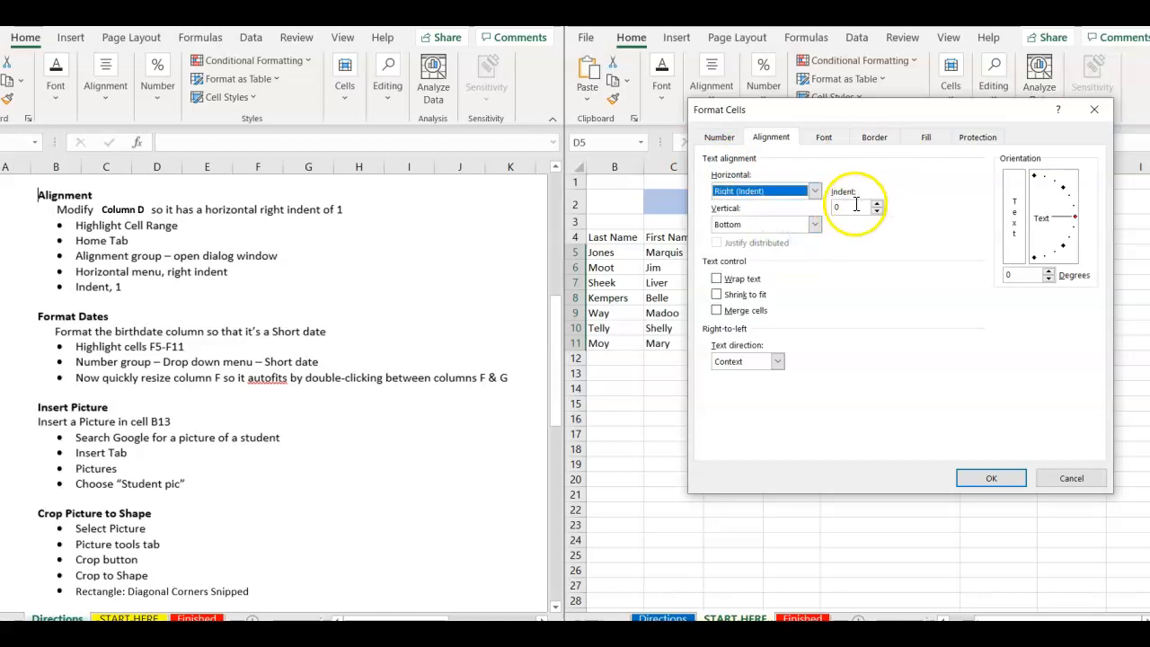
pyautogui.click(878, 203)
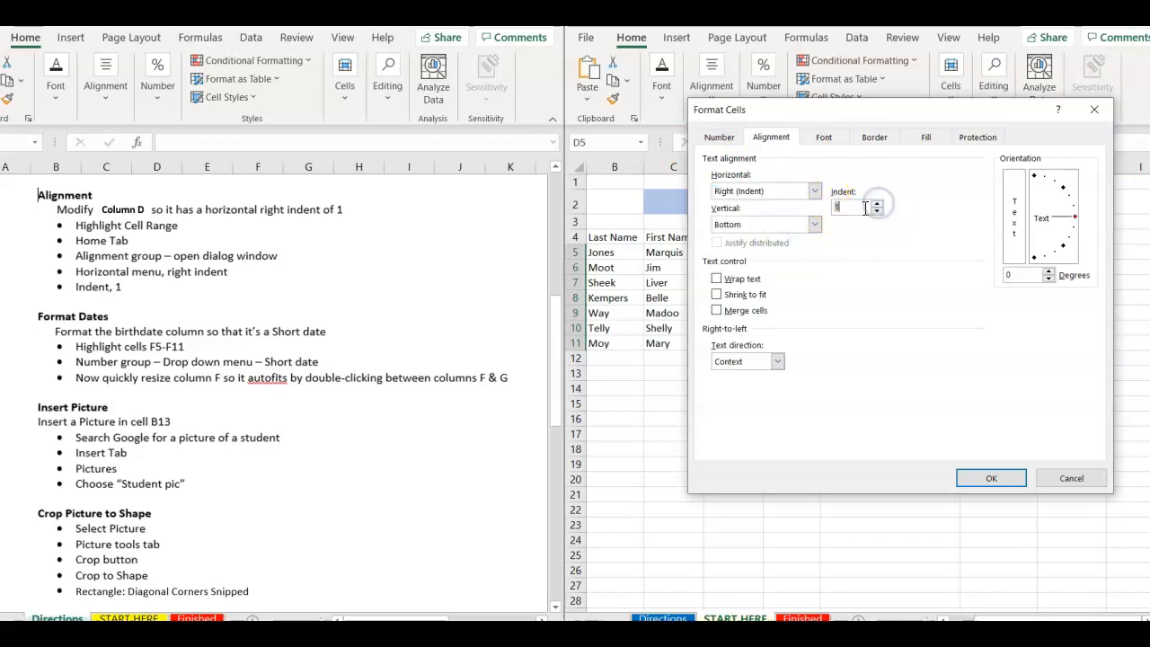
pyautogui.click(988, 477)
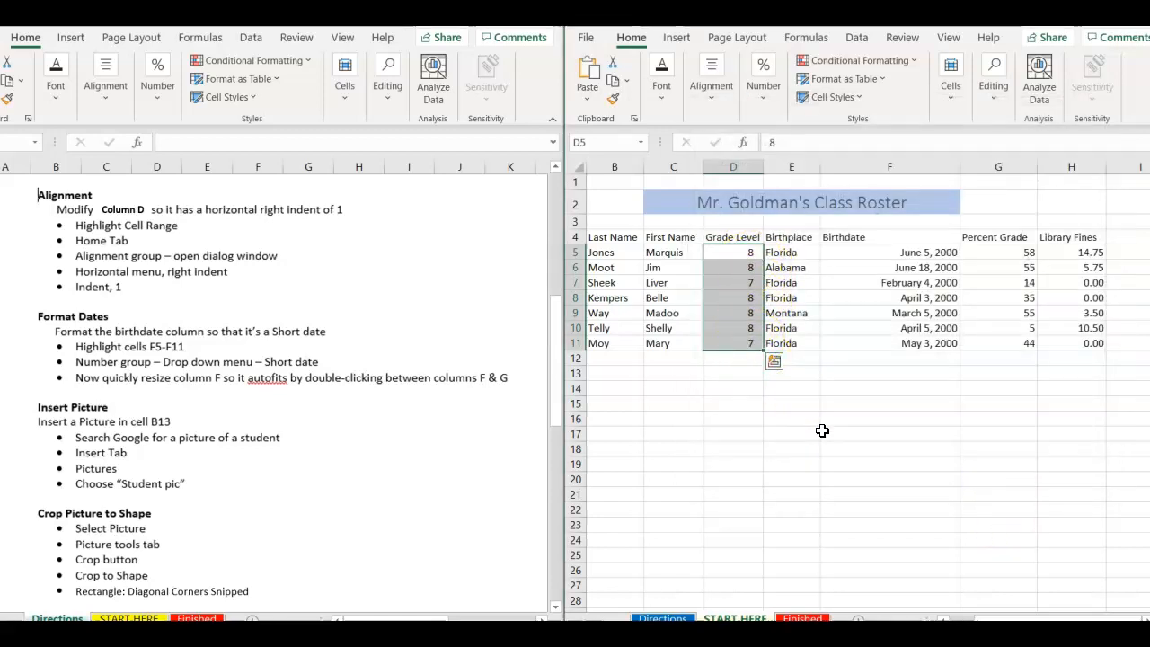
# Format the birthdates in F5:F11 as Short Date and autofit the width of column F
pyautogui.click(551, 321)
pyautogui.moveTo(552, 320); pyautogui.dragTo(554, 351)
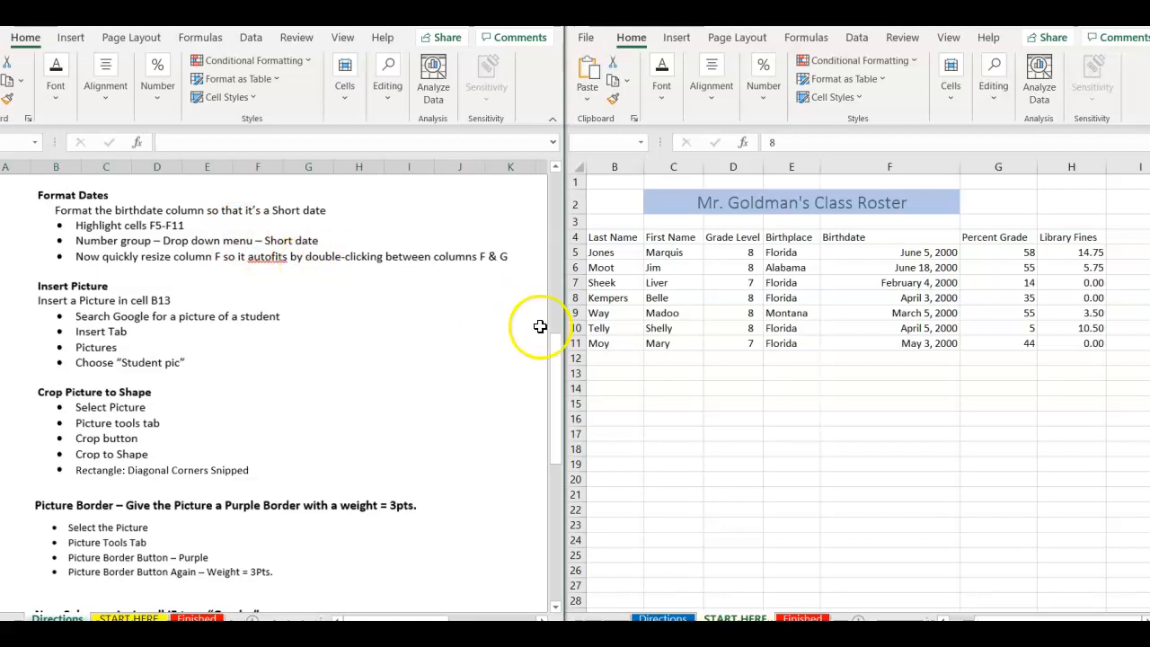
pyautogui.click(900, 250)
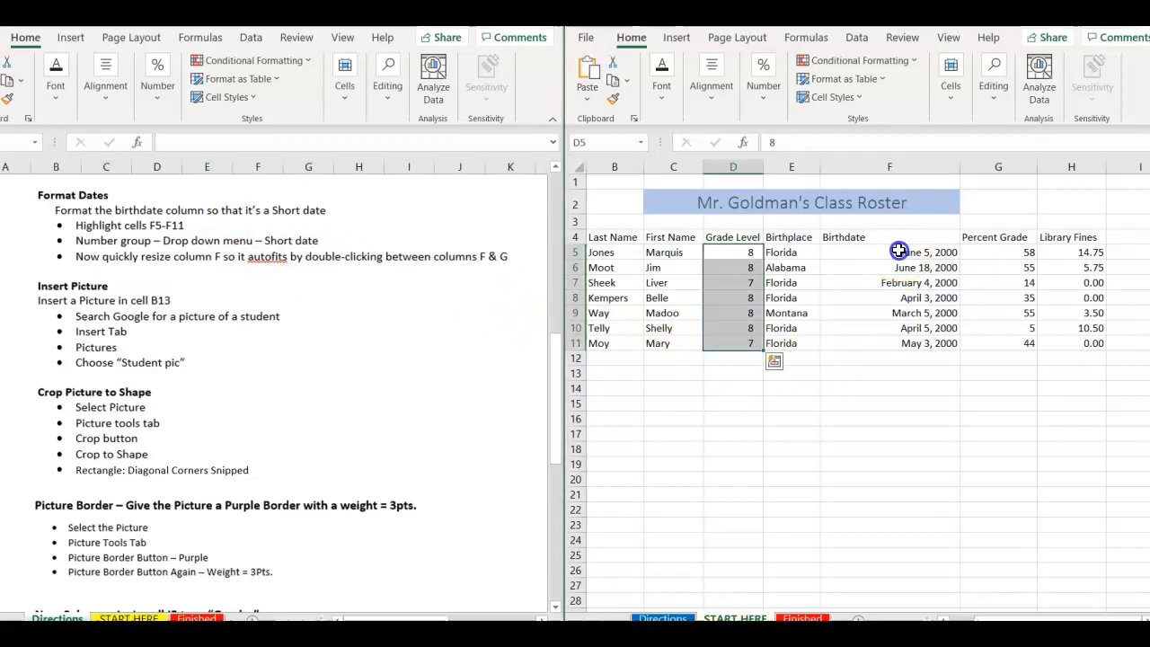
pyautogui.click(899, 251)
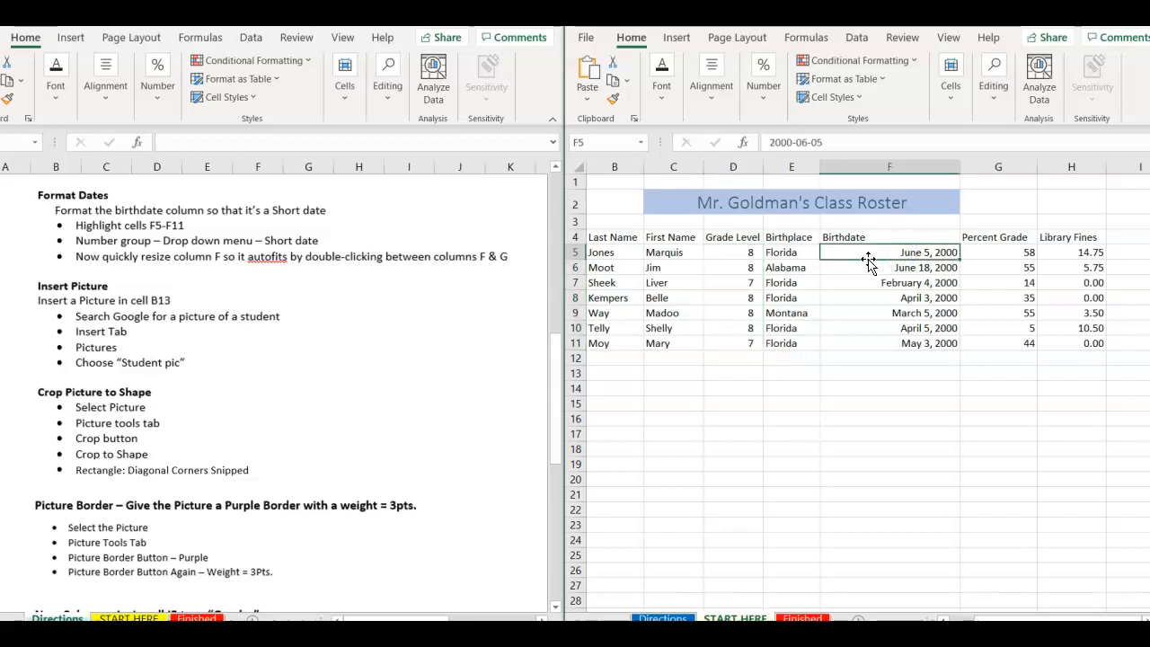
pyautogui.moveTo(870, 256); pyautogui.dragTo(870, 340)
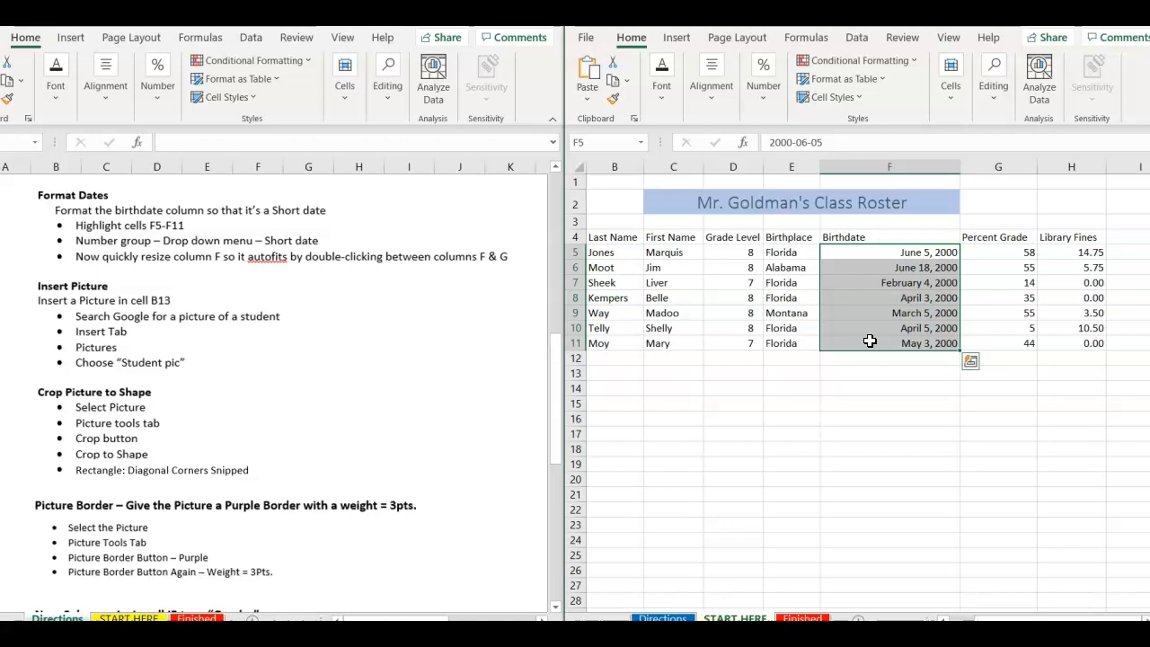
pyautogui.click(758, 103)
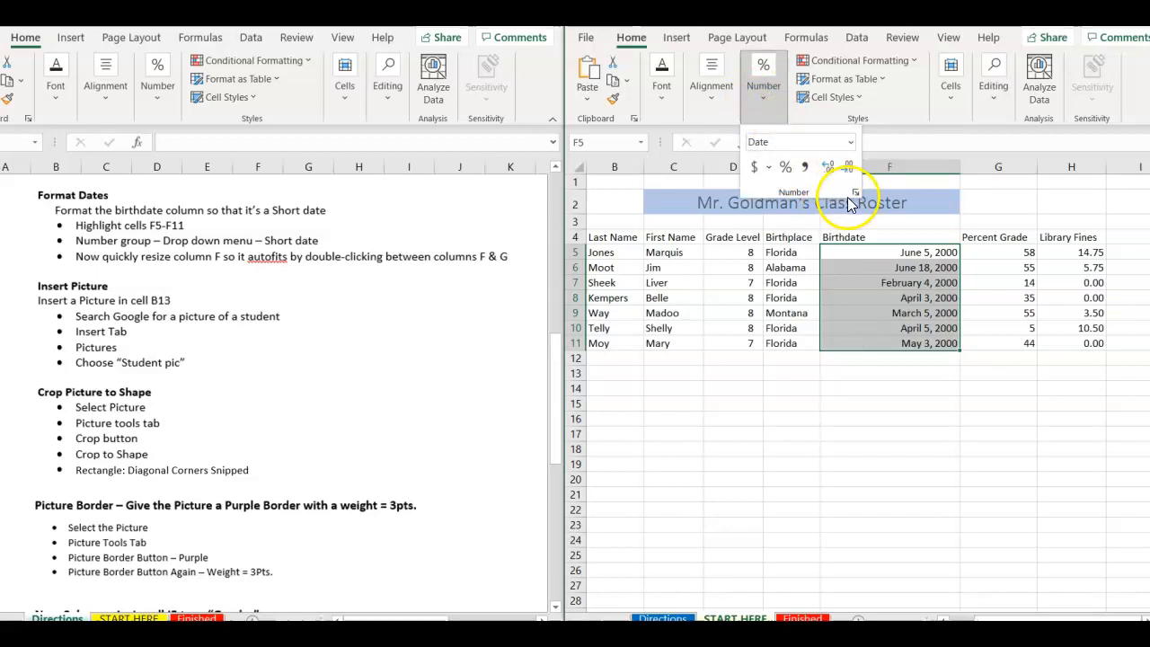
pyautogui.click(850, 144)
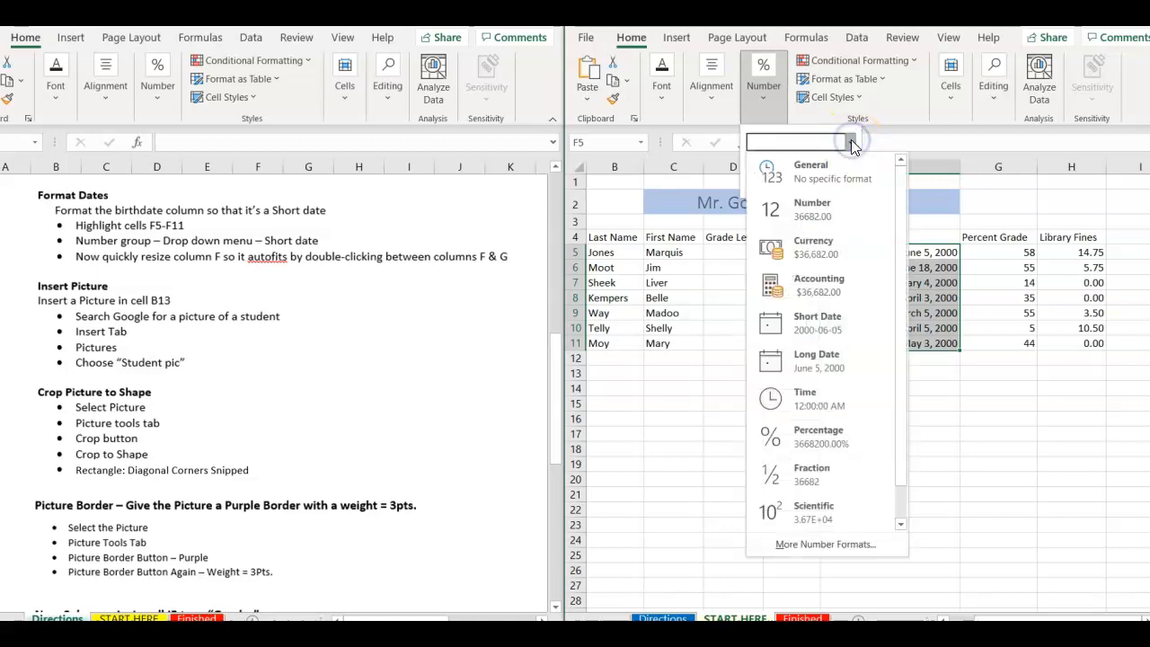
pyautogui.click(831, 325)
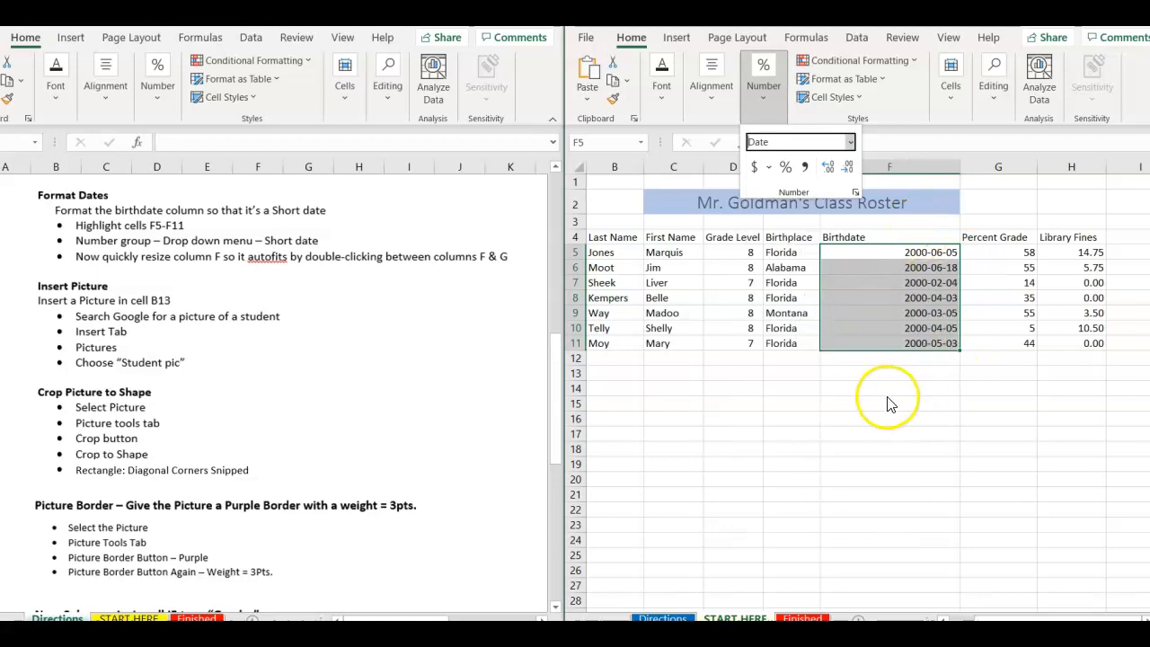
pyautogui.click(830, 419)
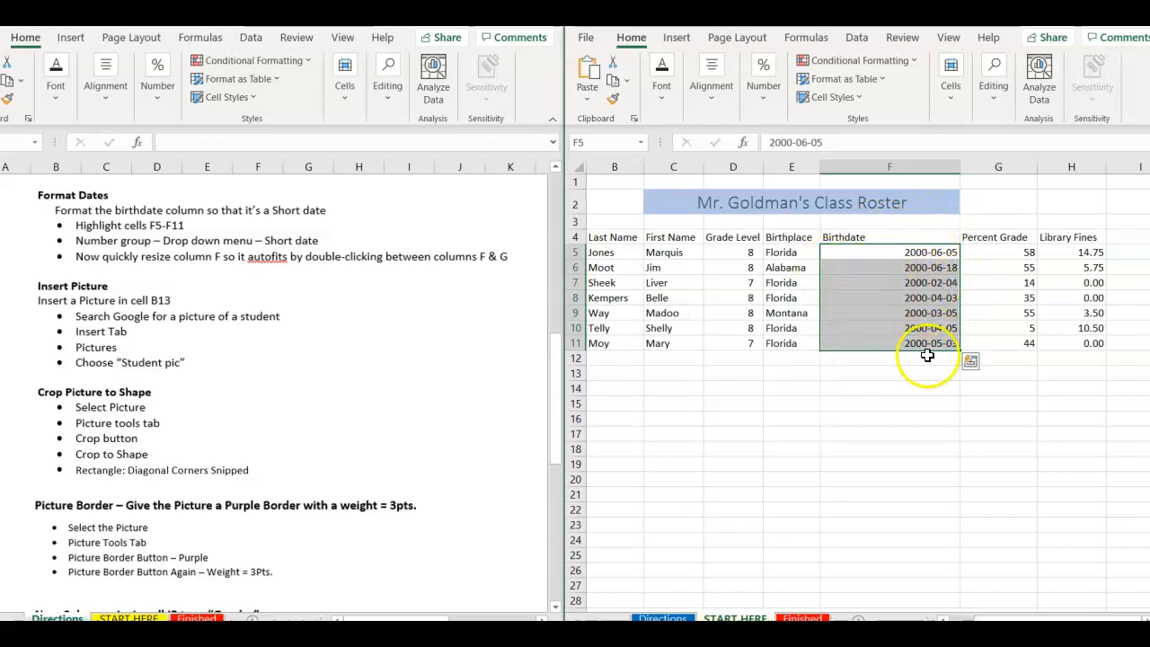
pyautogui.doubleClick(958, 166)
pyautogui.doubleClick(959, 165)
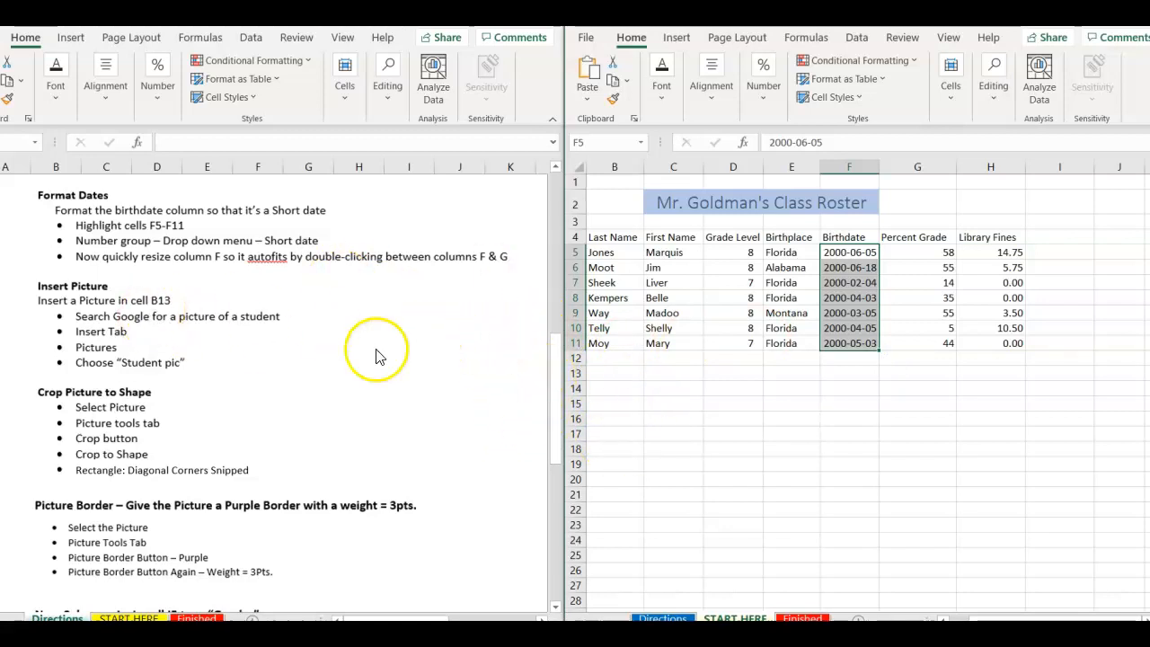
# Insert a stock image found by searching for "student", showing the girl reading at a desk, at cell B13
pyautogui.moveTo(558, 387); pyautogui.dragTo(555, 409)
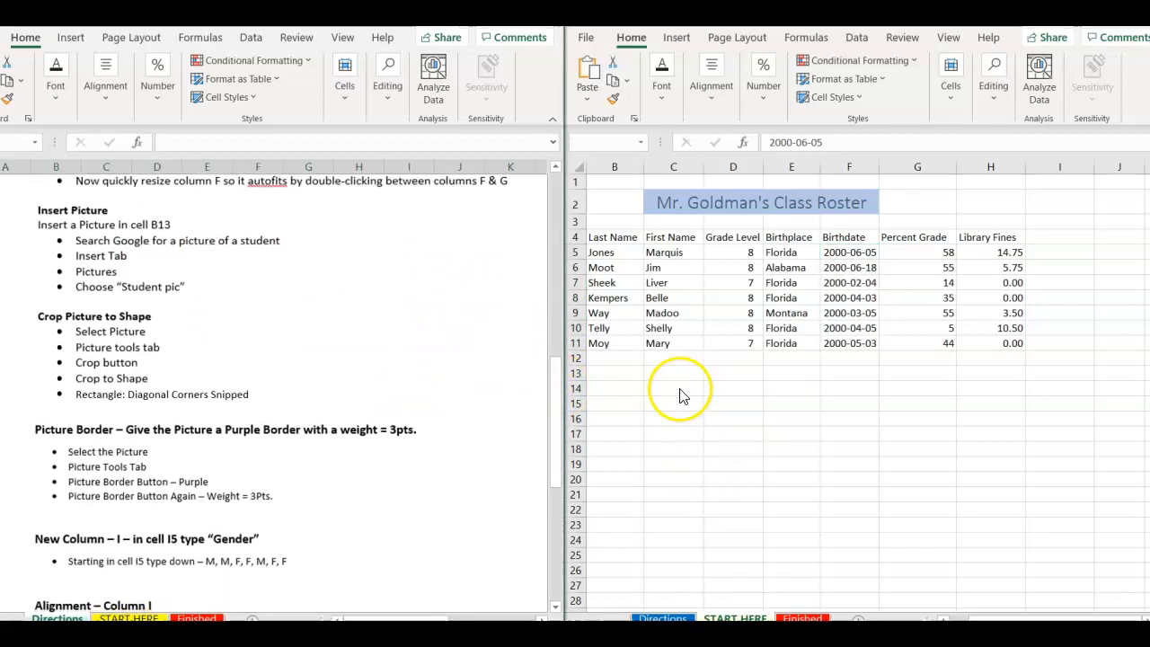
pyautogui.click(618, 372)
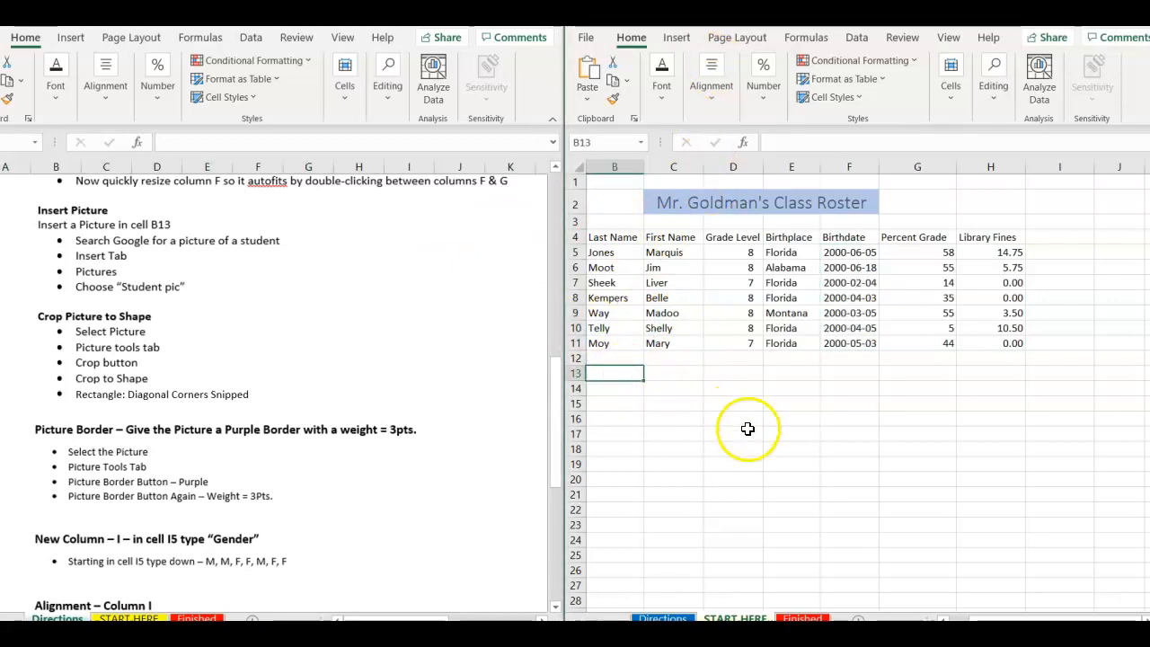
pyautogui.click(676, 40)
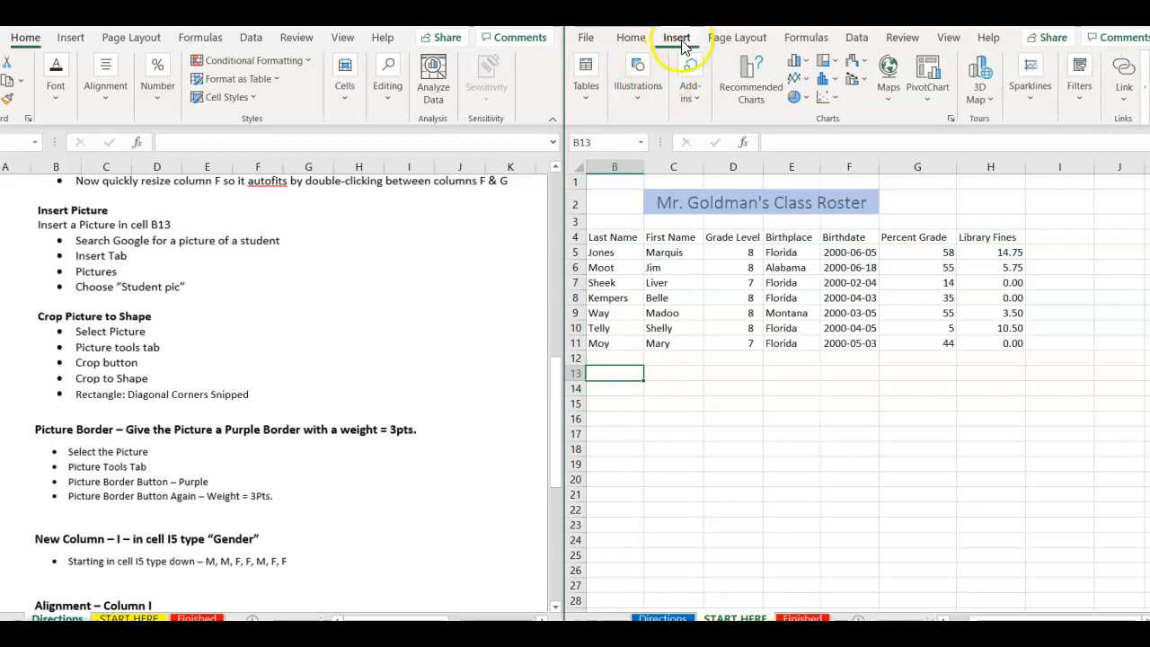
pyautogui.click(637, 80)
pyautogui.click(630, 163)
pyautogui.click(630, 171)
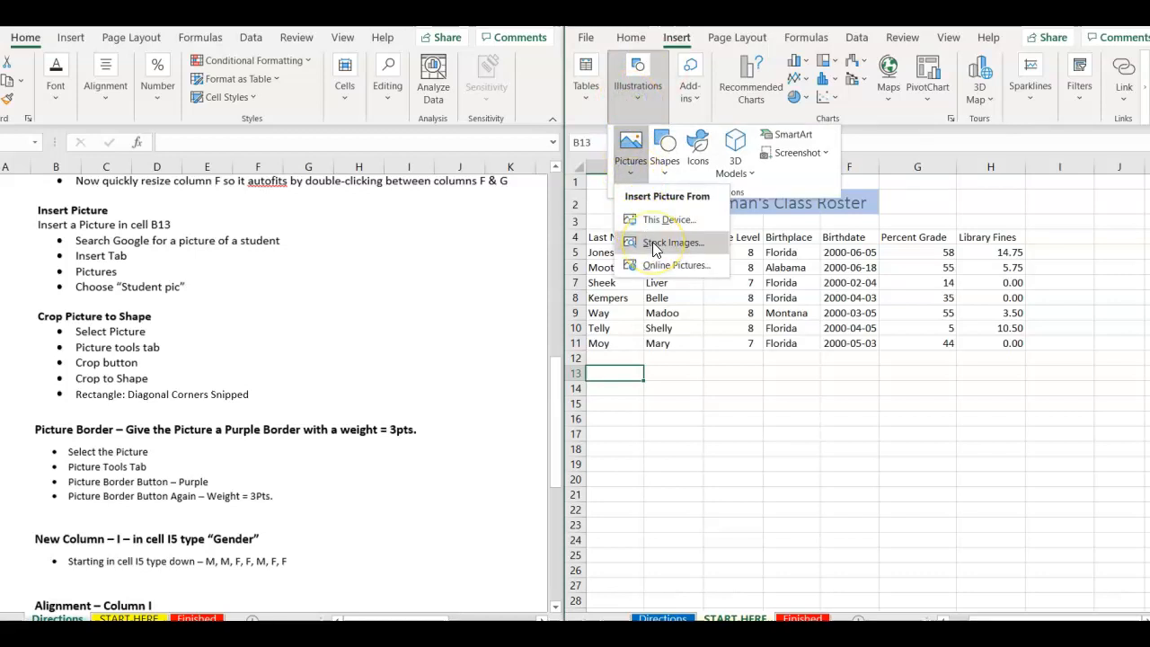
pyautogui.click(654, 245)
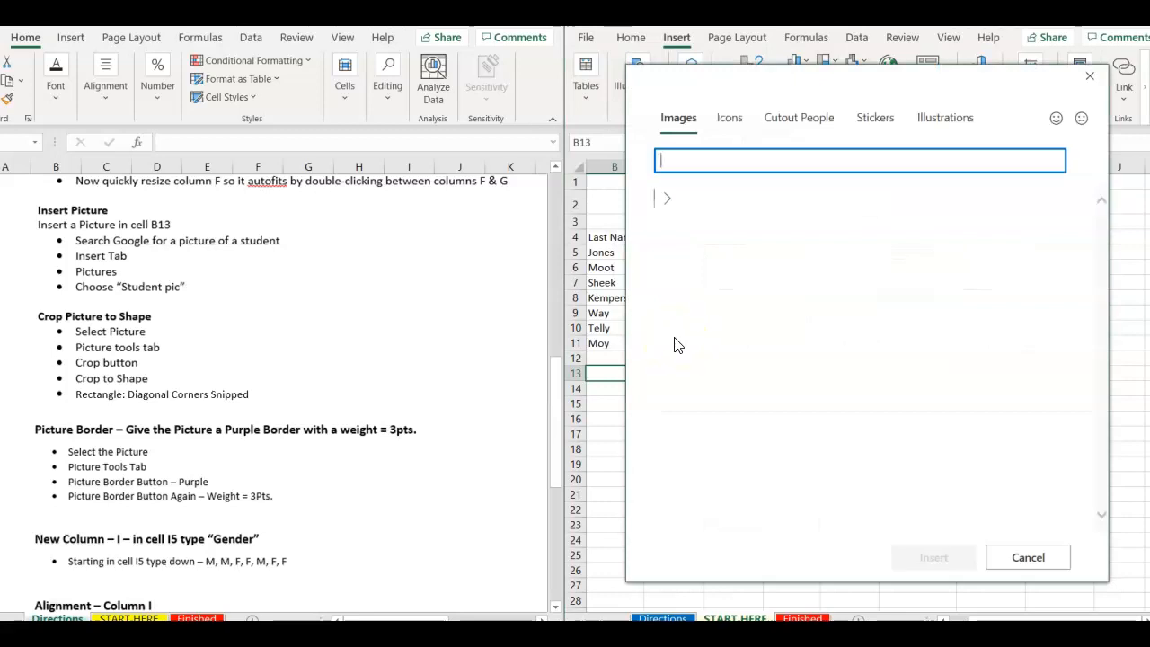
pyautogui.write('student')
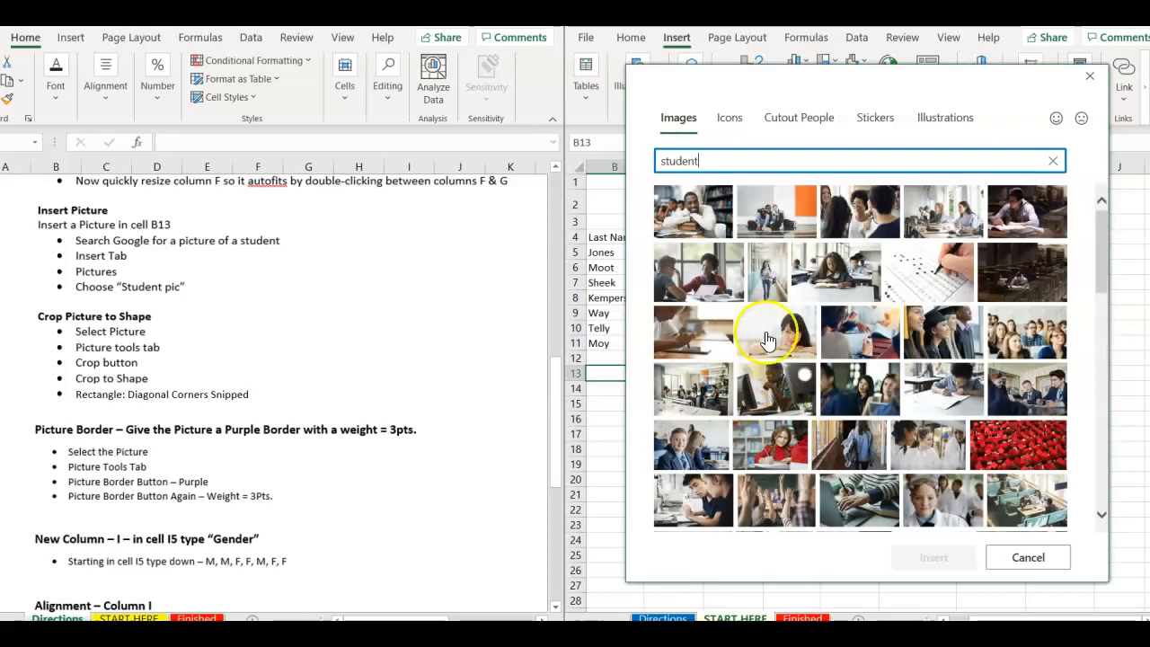
pyautogui.doubleClick(848, 275)
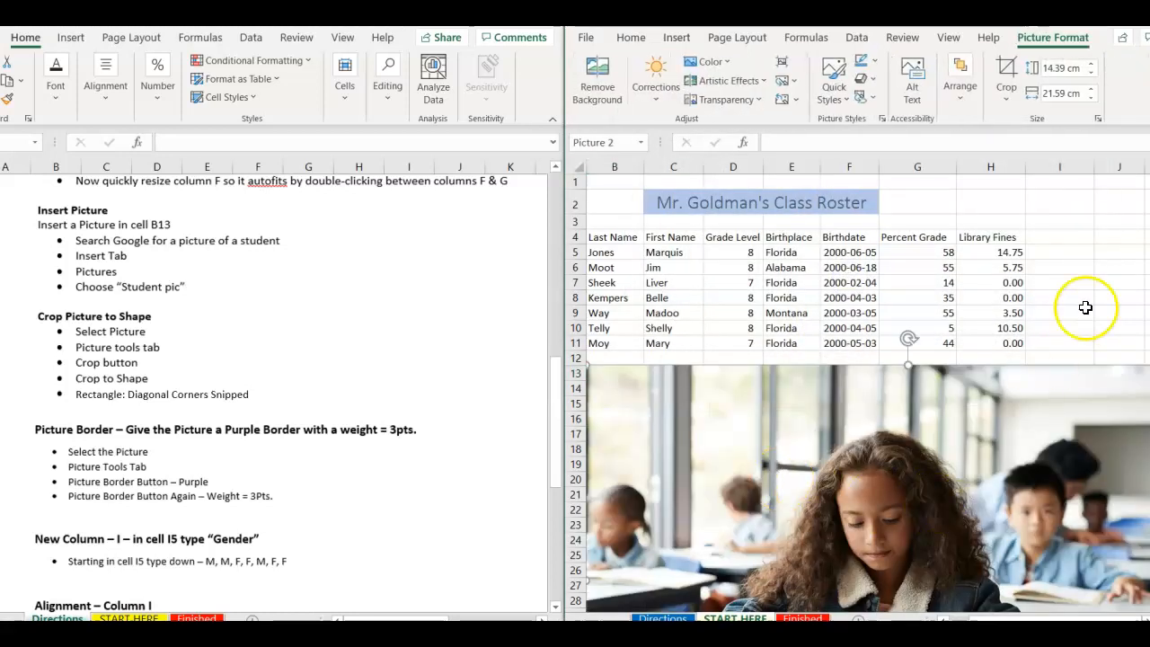
# Shrink the student picture to about 8.17 cm high by 12.26 cm wide and position it just below the roster table
pyautogui.press('super+Up')
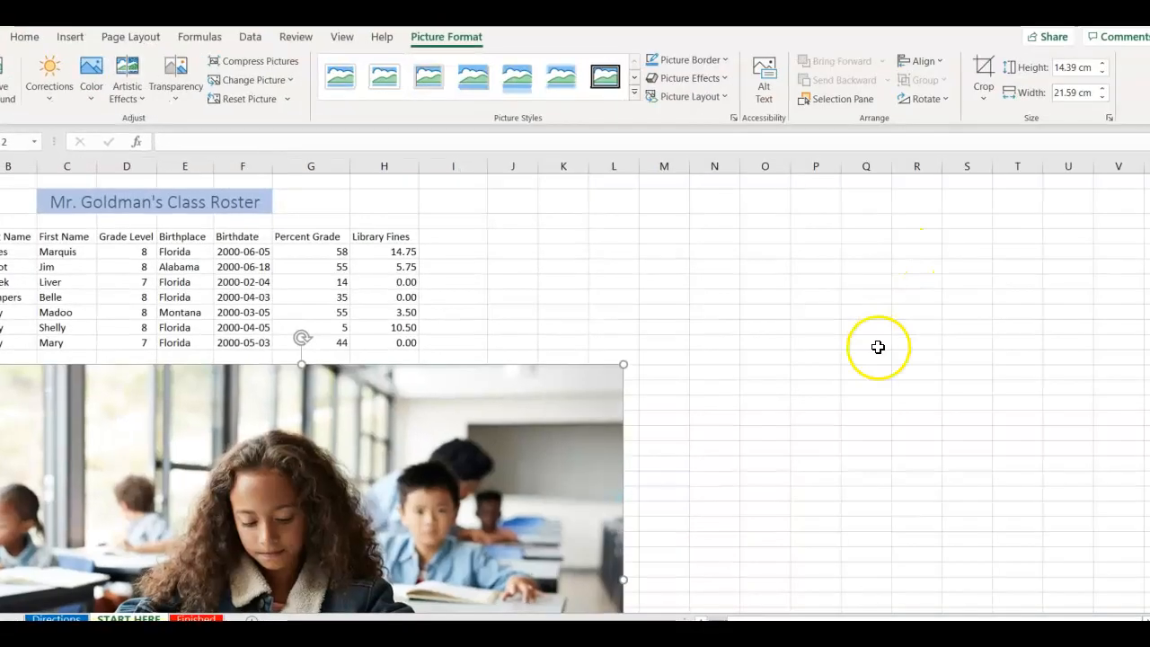
pyautogui.scroll(-4, 575, 393)
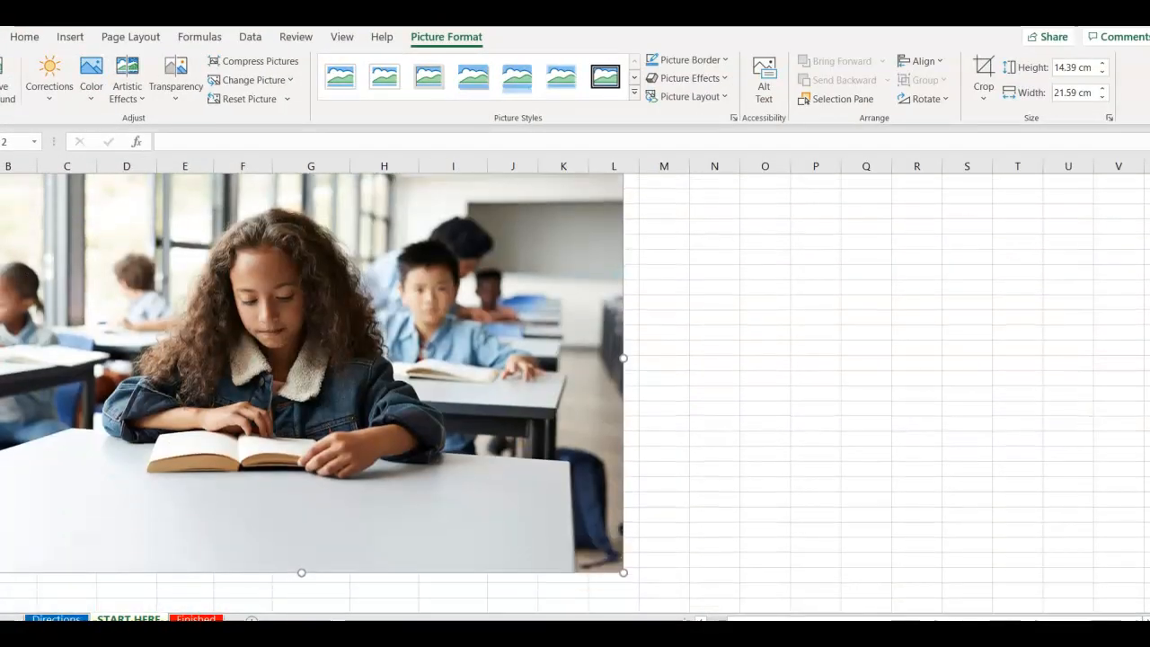
pyautogui.moveTo(621, 572); pyautogui.dragTo(328, 367)
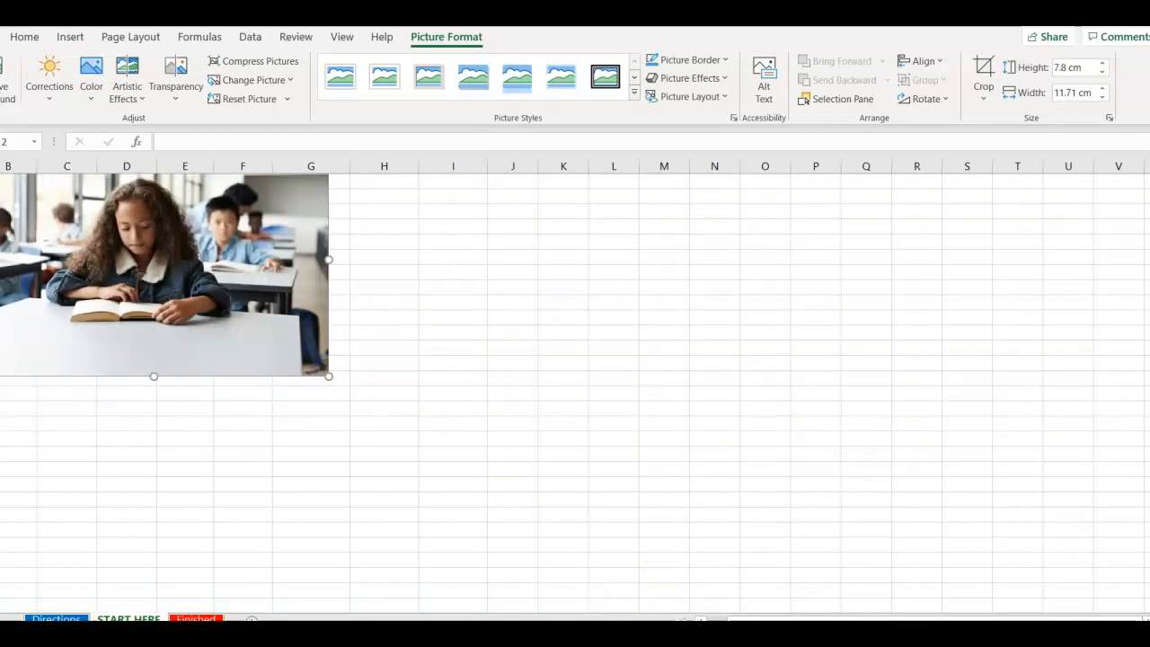
pyautogui.scroll(3, 155, 242)
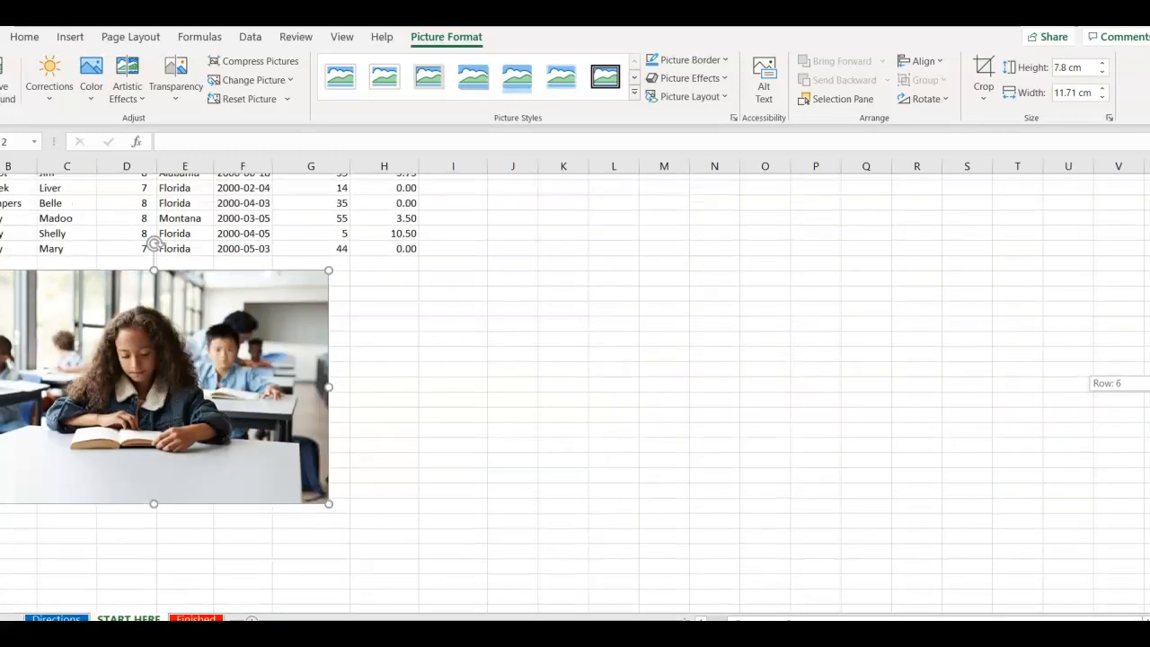
pyautogui.scroll(2, 155, 243)
pyautogui.moveTo(328, 597); pyautogui.dragTo(346, 603)
pyautogui.moveTo(185, 405); pyautogui.dragTo(218, 402)
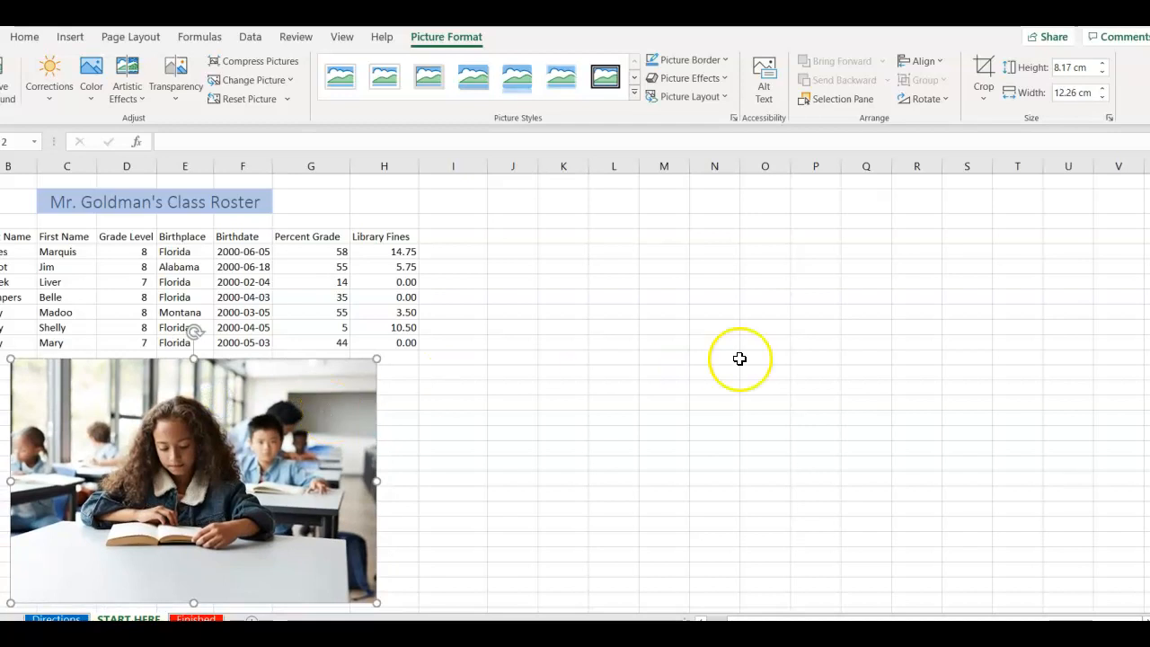
pyautogui.press('super+Right')
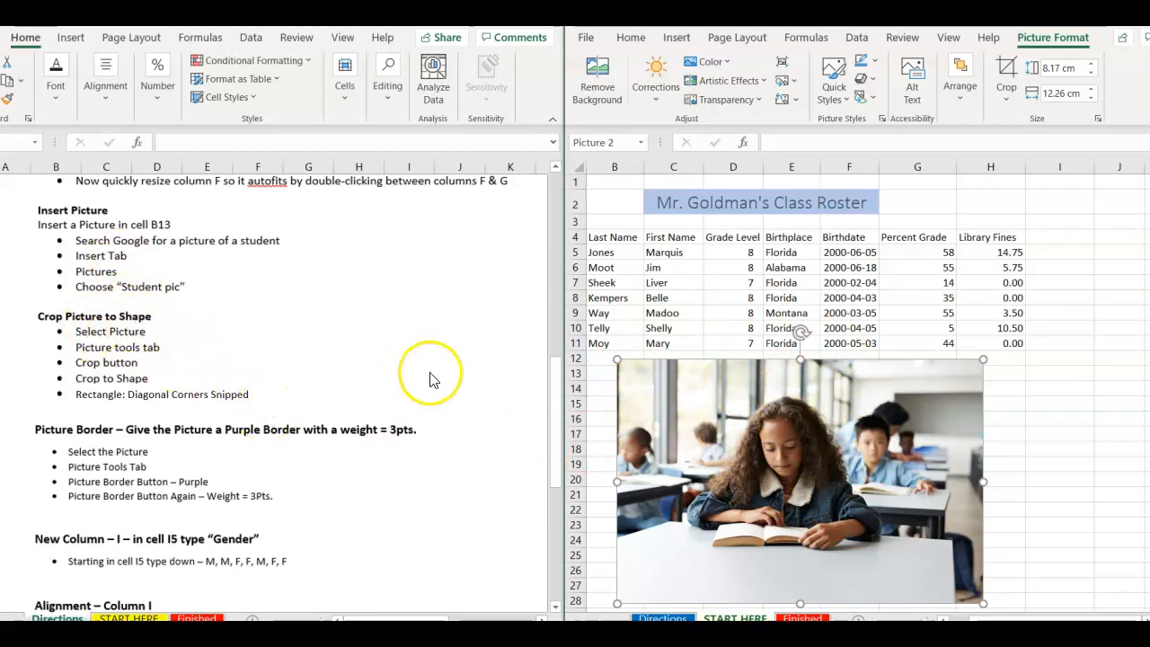
# Crop the student picture to the Rectangle: Diagonal Corners Snipped shape
pyautogui.moveTo(555, 427); pyautogui.dragTo(557, 467)
pyautogui.click(818, 493)
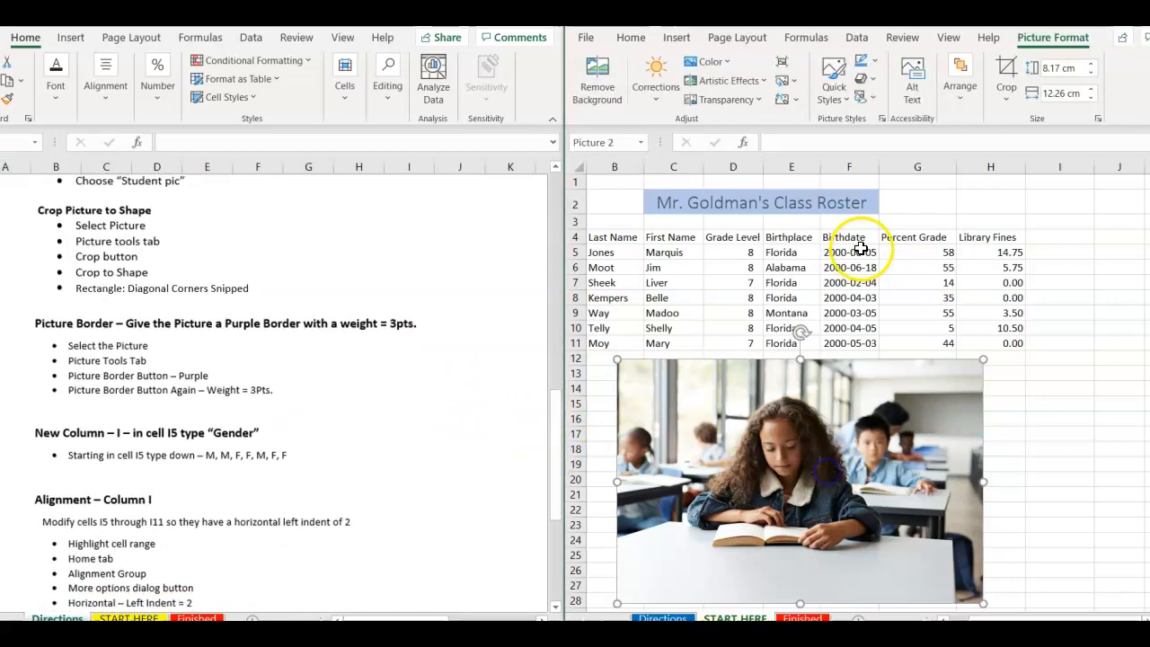
pyautogui.click(903, 253)
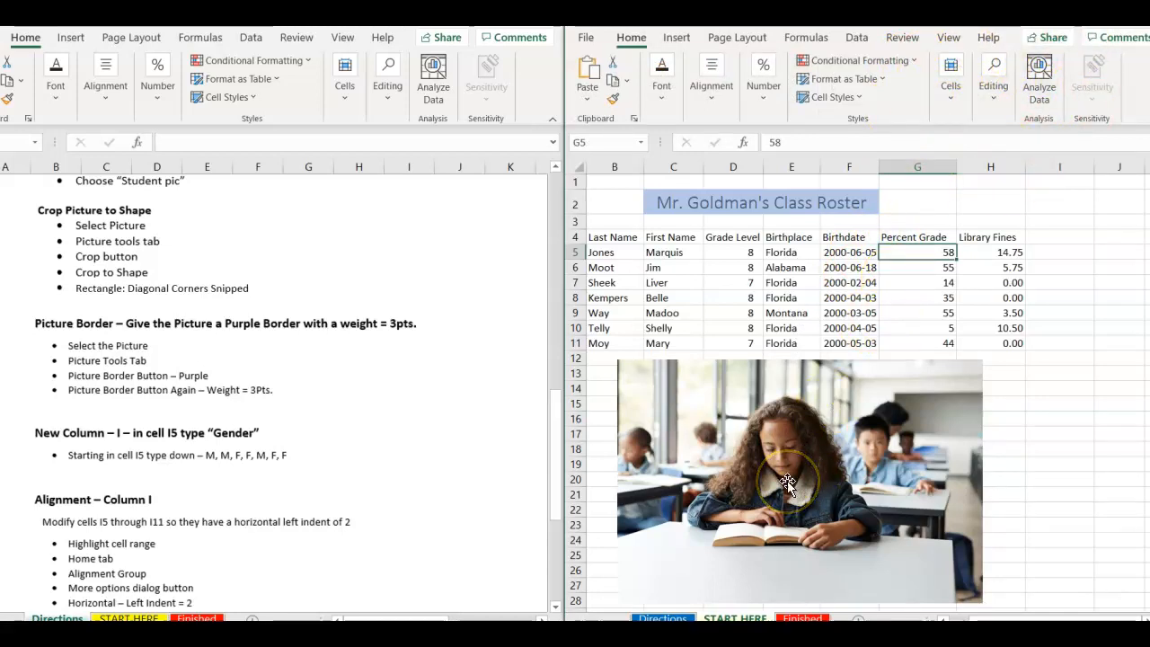
pyautogui.click(787, 482)
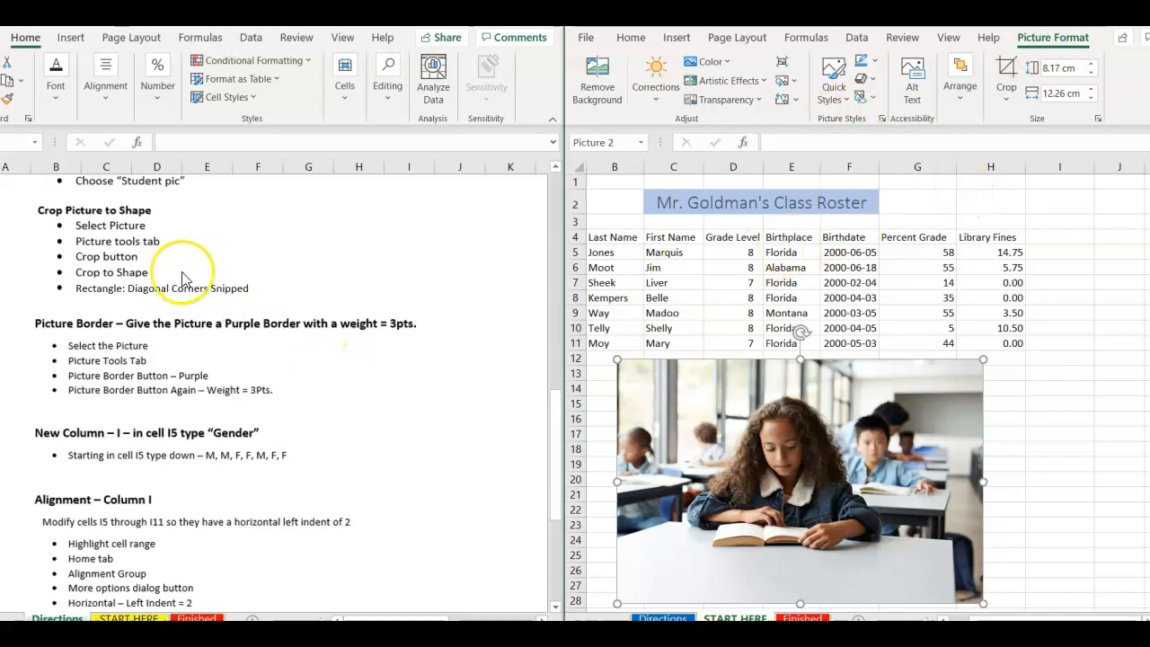
pyautogui.click(1008, 93)
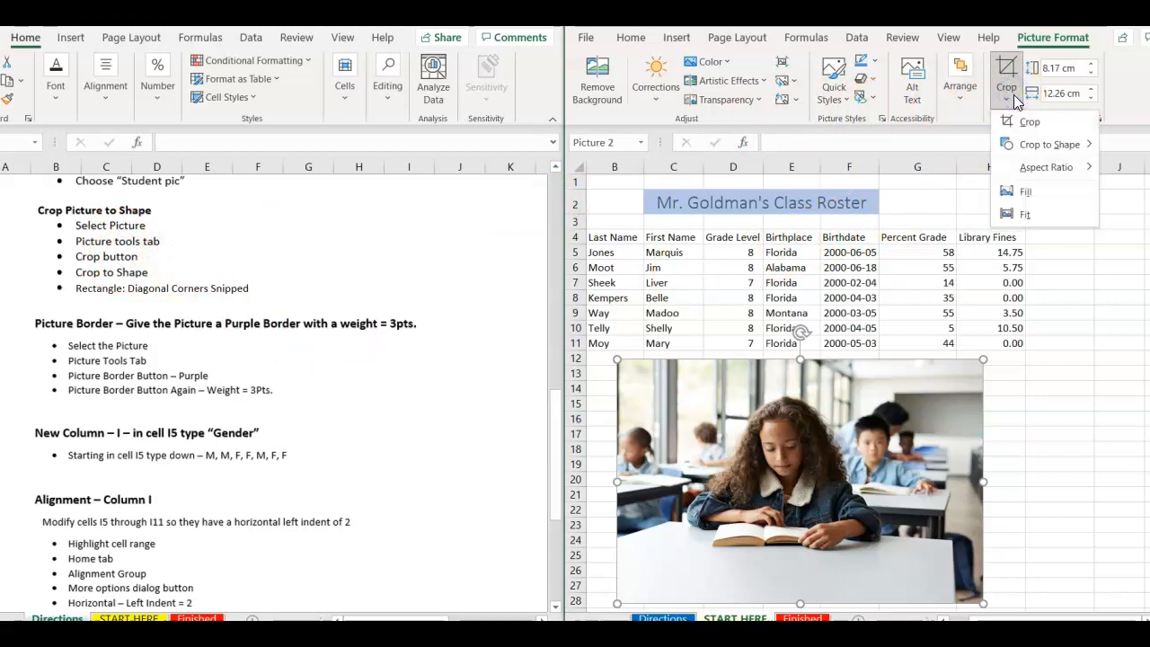
pyautogui.click(1025, 146)
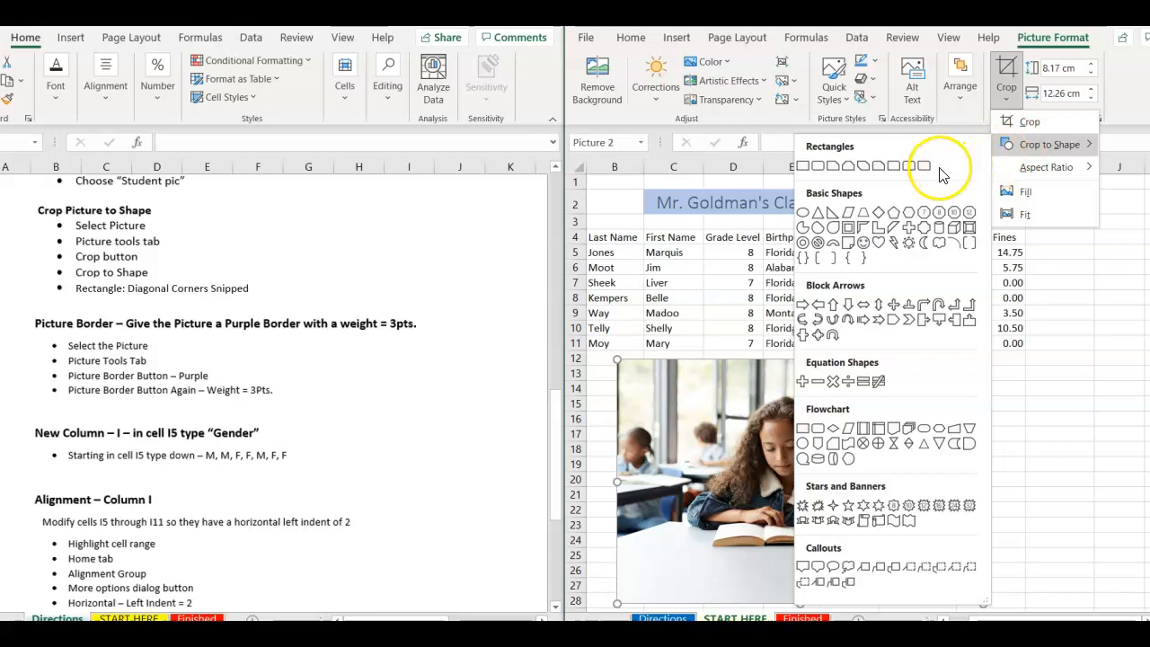
pyautogui.click(863, 174)
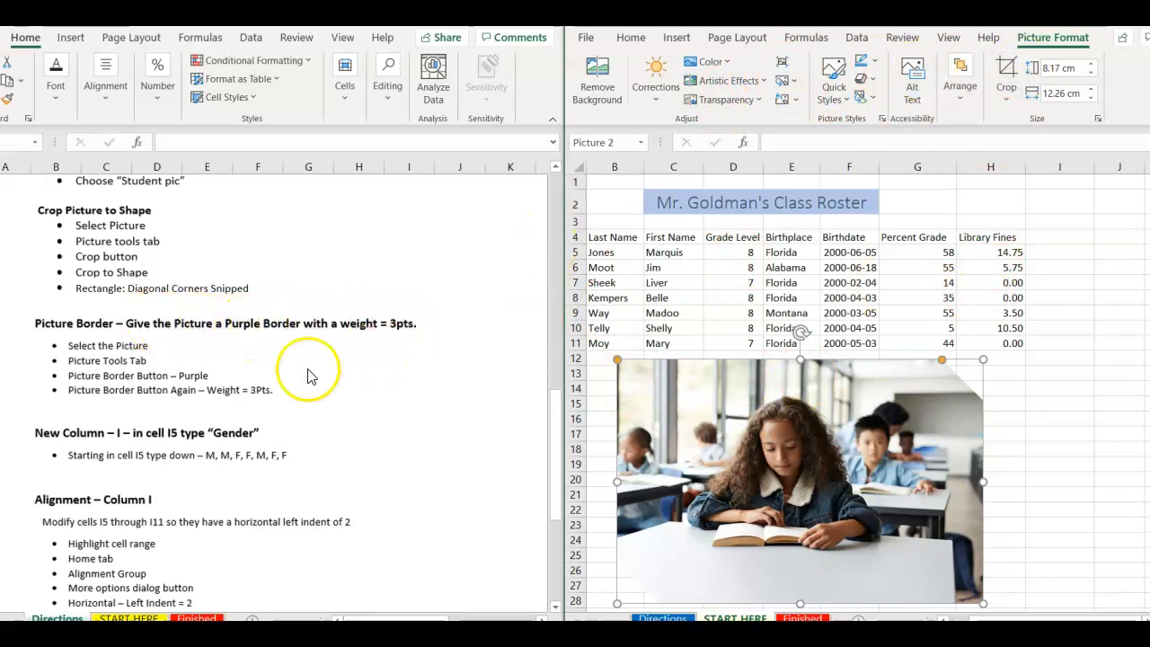
# Give the student picture a purple border with a weight of 3 pt
pyautogui.click(1114, 12)
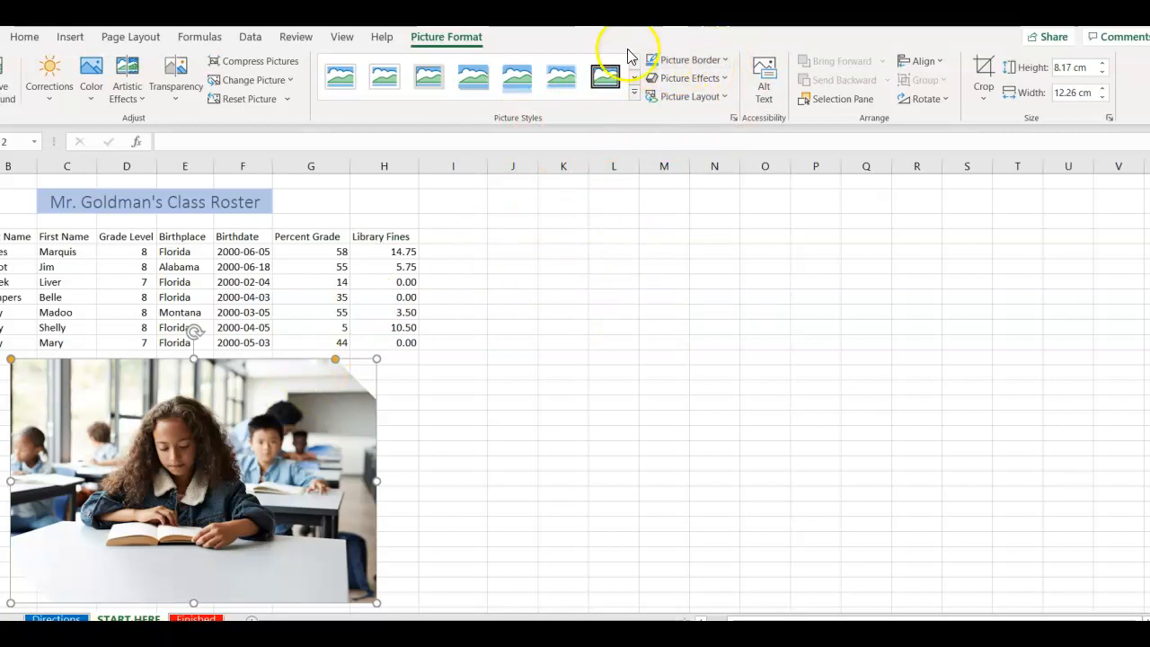
pyautogui.click(728, 61)
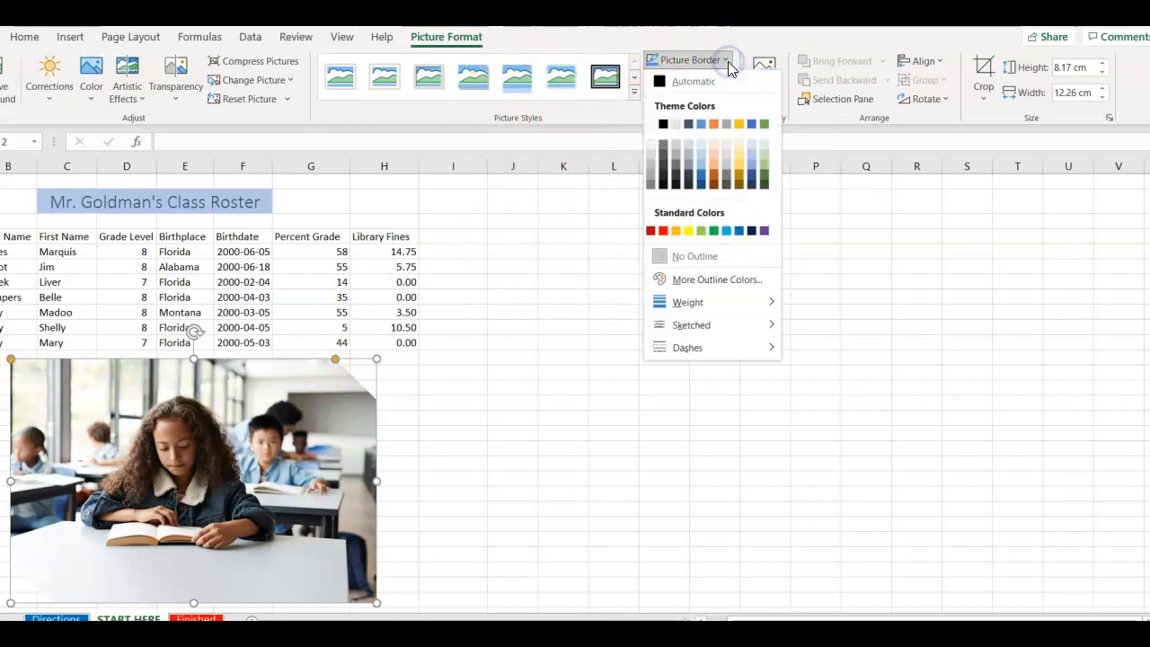
pyautogui.click(763, 231)
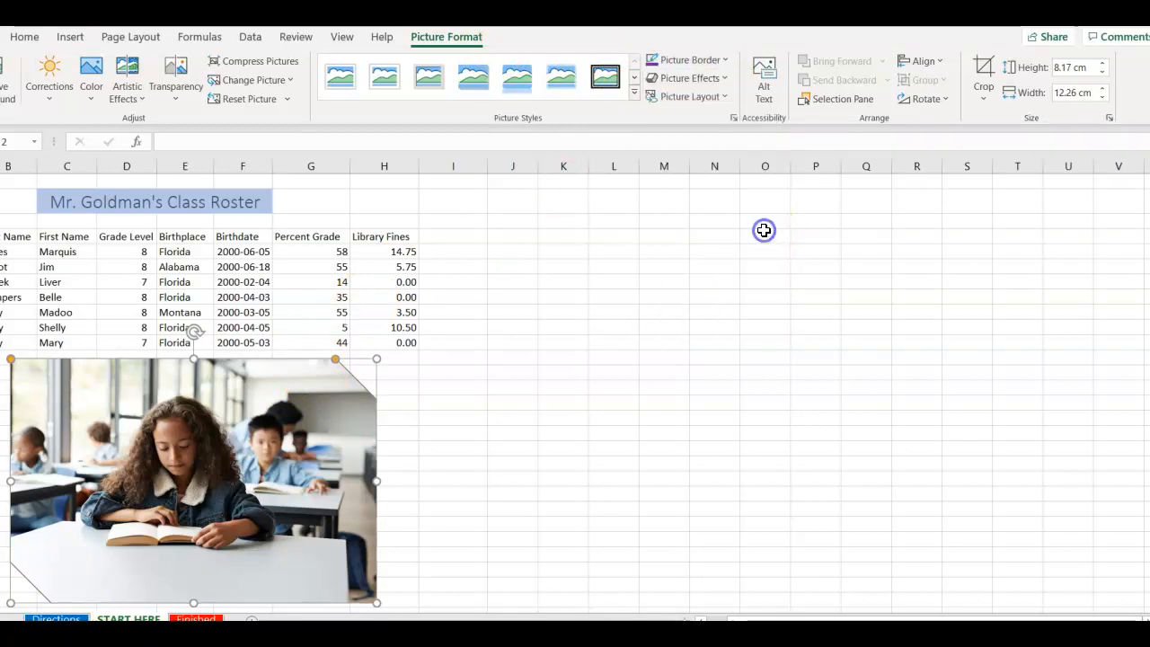
pyautogui.click(728, 61)
pyautogui.click(738, 303)
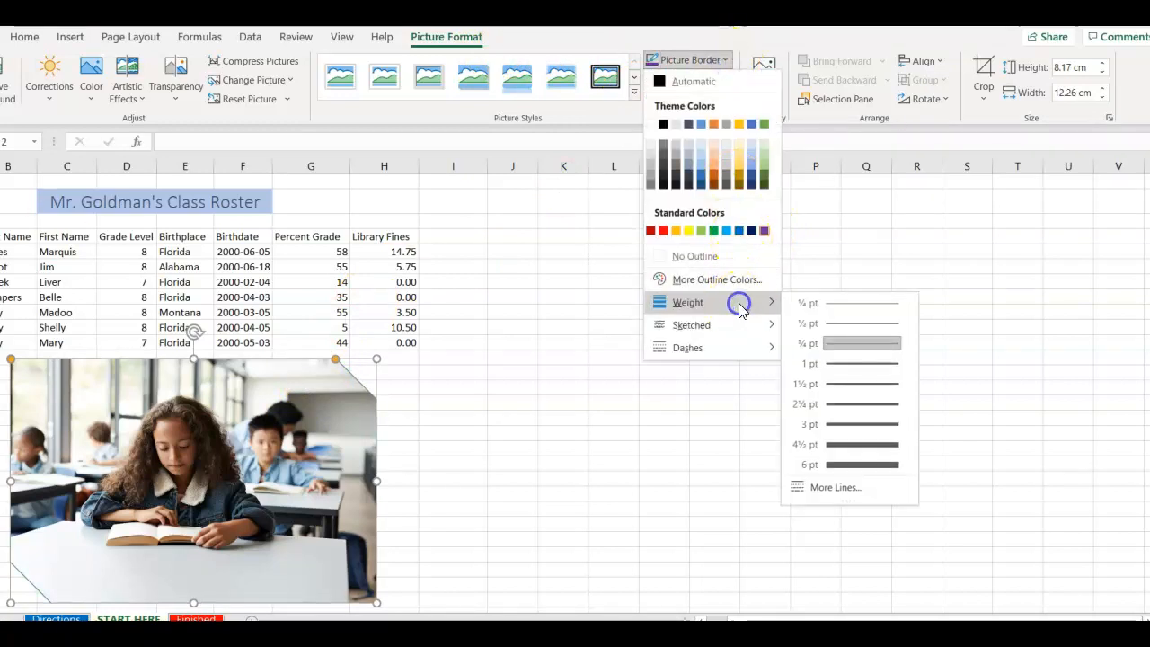
pyautogui.click(830, 424)
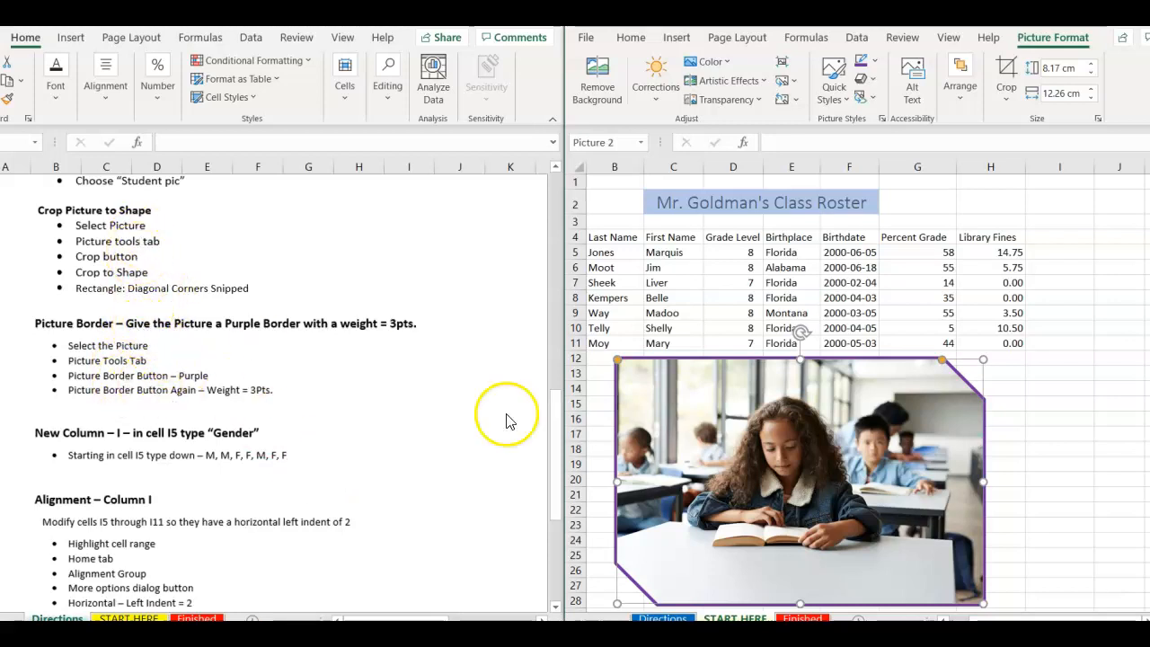
# Add the column heading "Gender" in cell I4, beside Library Fines
pyautogui.moveTo(556, 454); pyautogui.dragTo(554, 504)
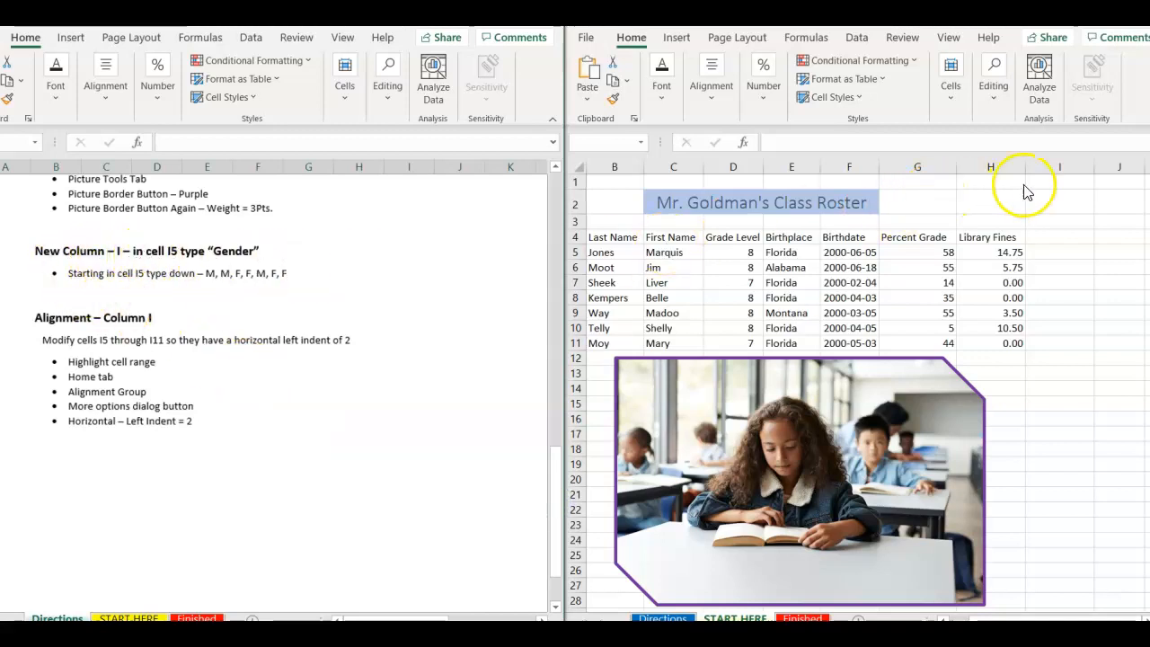
pyautogui.click(1048, 234)
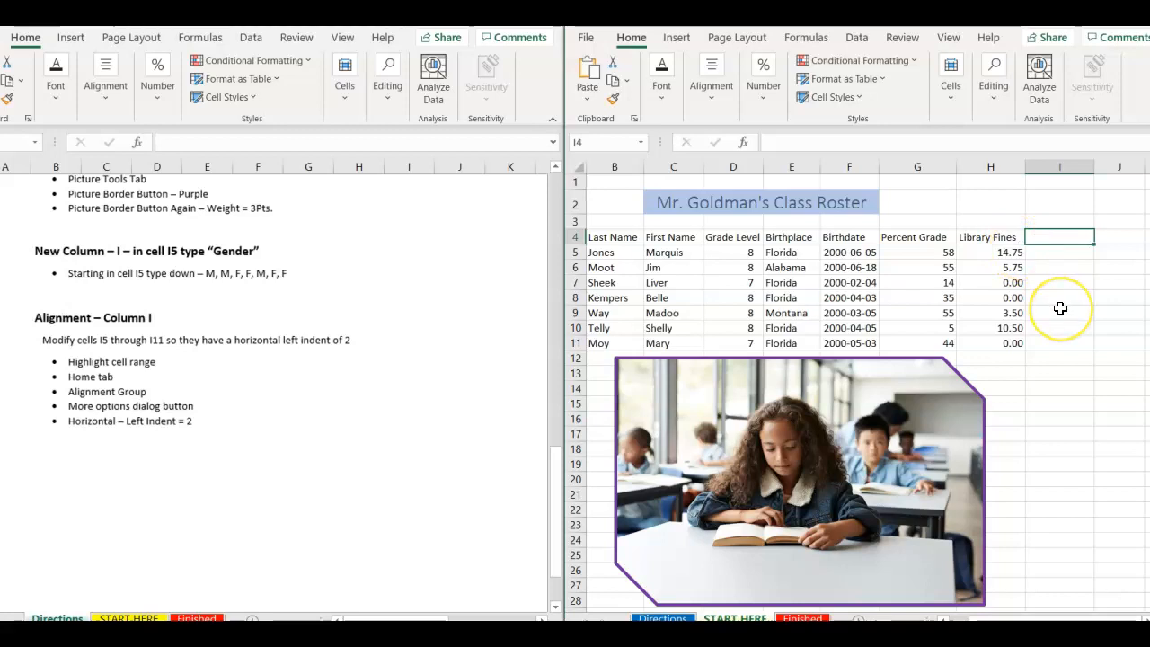
pyautogui.write('Gender')
pyautogui.press('Return')
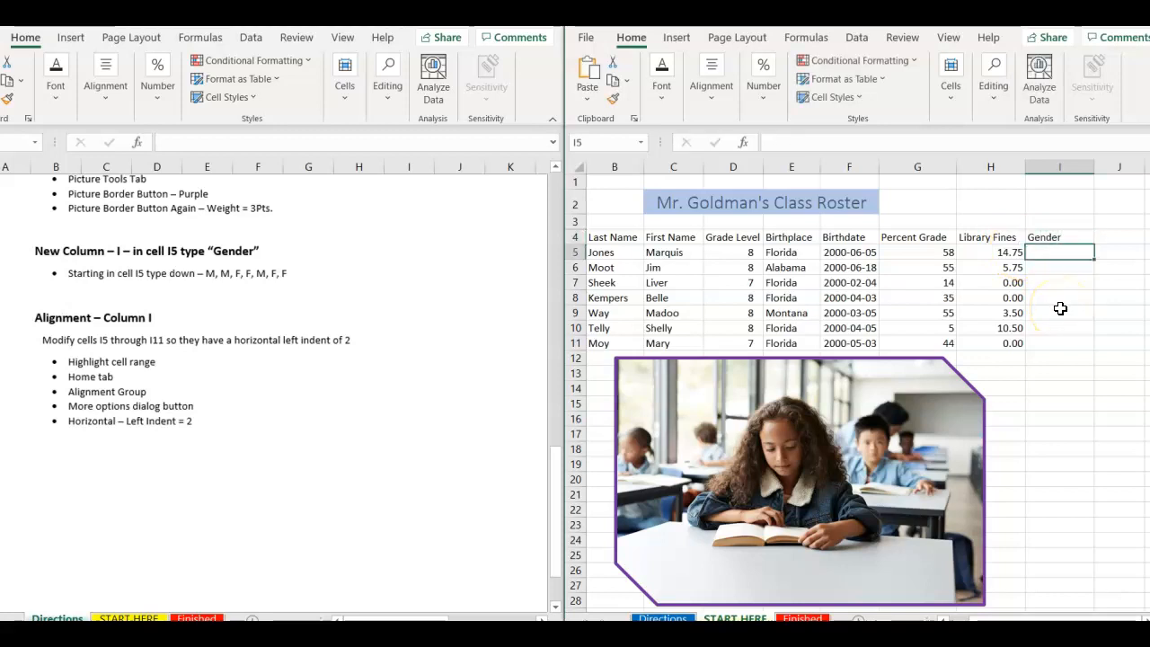
# Fill the Gender column in I5:I11 with M, M, F, F, M, F, F
pyautogui.write('M')
pyautogui.press('Return')
pyautogui.write('M')
pyautogui.press('Return')
pyautogui.write('F')
pyautogui.press('Return')
pyautogui.write('F')
pyautogui.press('Return')
pyautogui.write('M')
pyautogui.press('Return')
pyautogui.write('F')
pyautogui.click(1061, 309)
pyautogui.press('Down')
pyautogui.press('Down')
pyautogui.write('F')
pyautogui.press('Return')
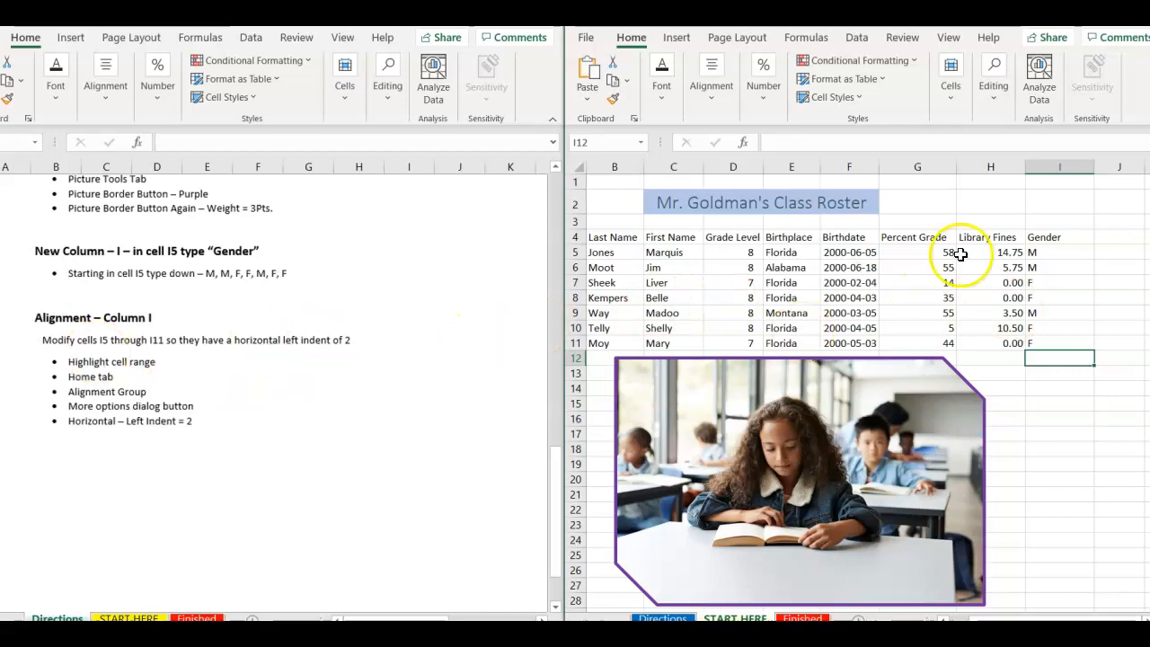
# Set the gender values in I5:I11 to Left (Indent) horizontal alignment with an indent of 2
pyautogui.click(1039, 255)
pyautogui.hotkey('shift', 'Down')
pyautogui.hotkey('shift', 'Down')
pyautogui.hotkey('shift', 'Down')
pyautogui.hotkey('shift', 'Down')
pyautogui.hotkey('shift', 'Down')
pyautogui.hotkey('shift', 'Down')
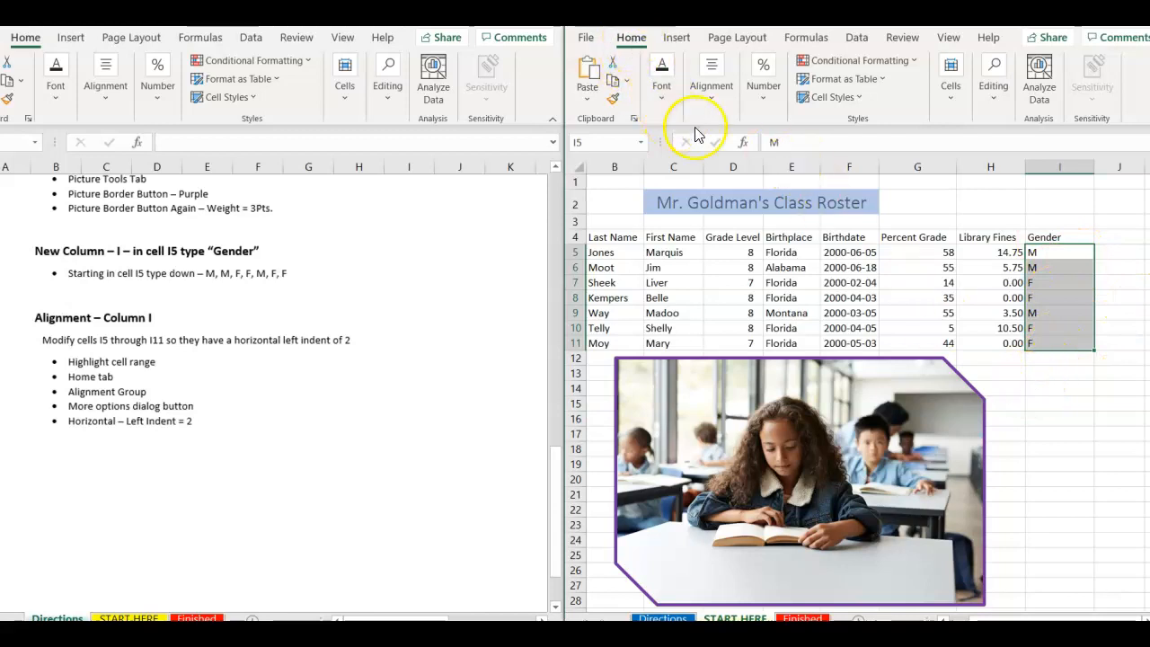
pyautogui.click(711, 86)
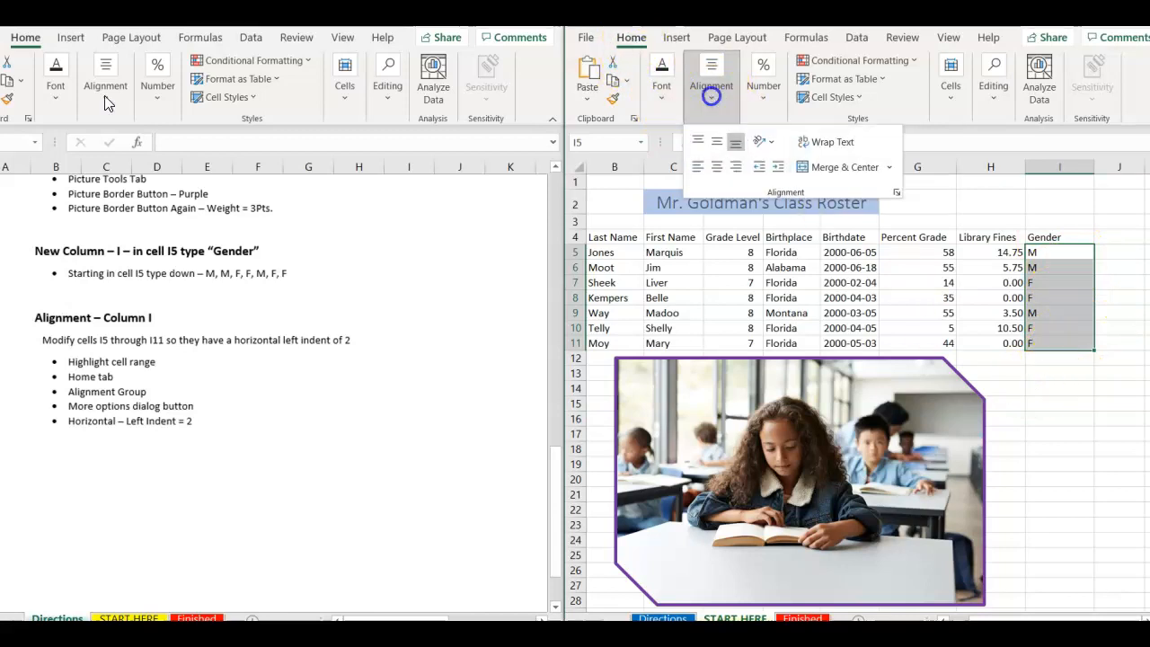
pyautogui.click(896, 196)
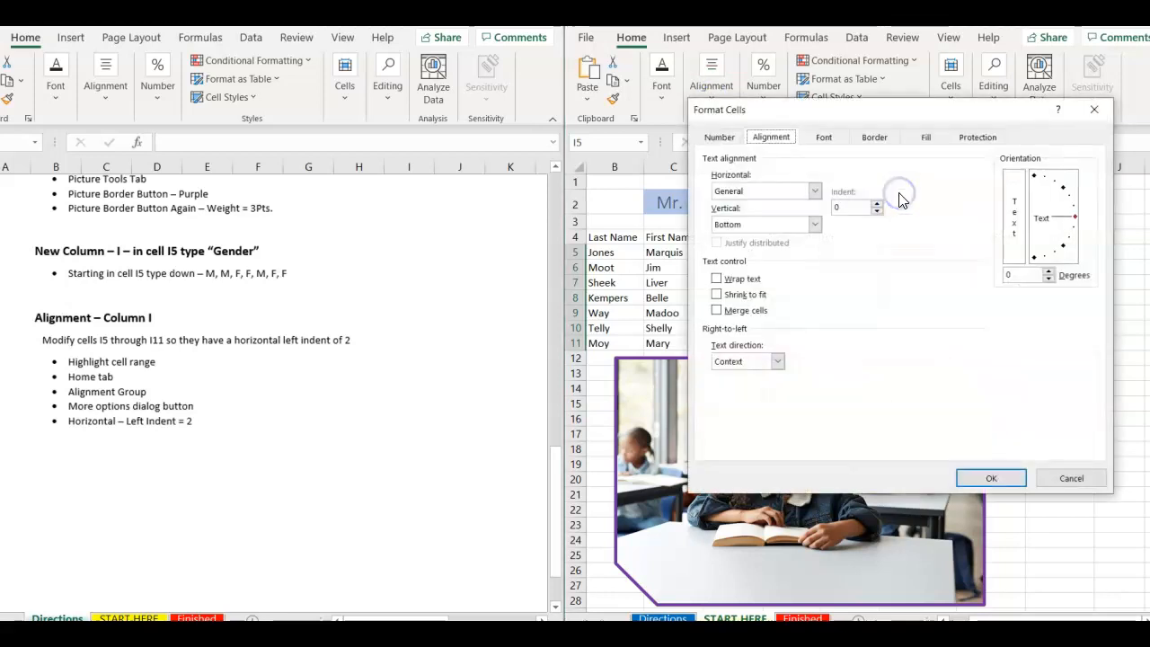
pyautogui.click(815, 192)
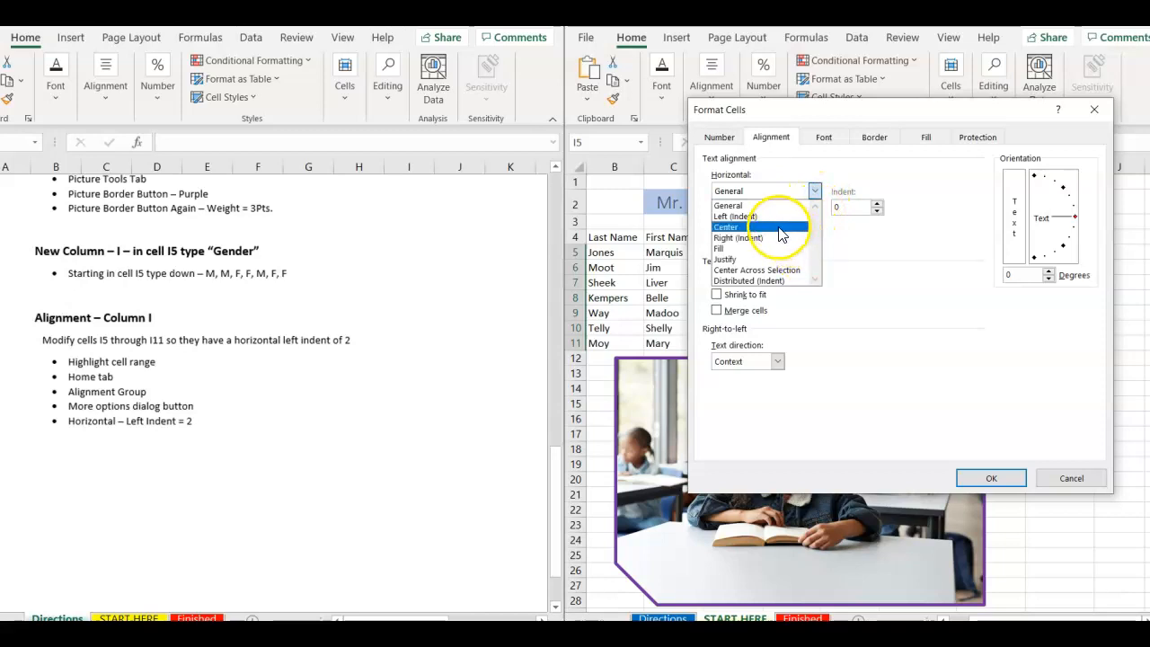
pyautogui.click(759, 216)
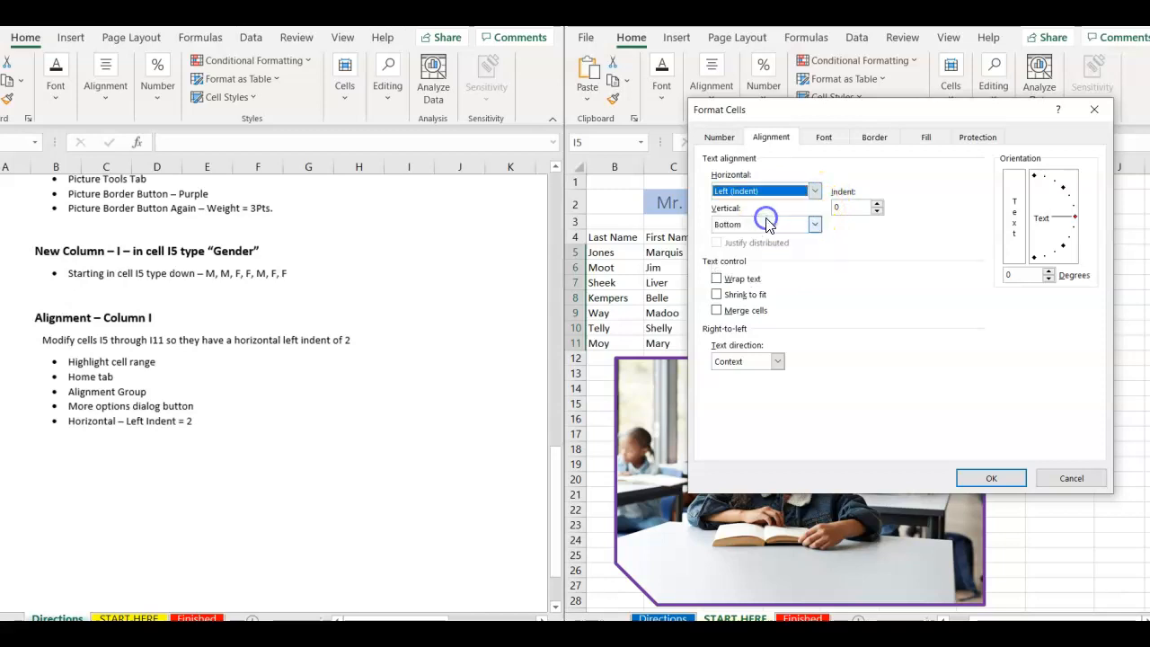
pyautogui.click(877, 203)
pyautogui.click(876, 203)
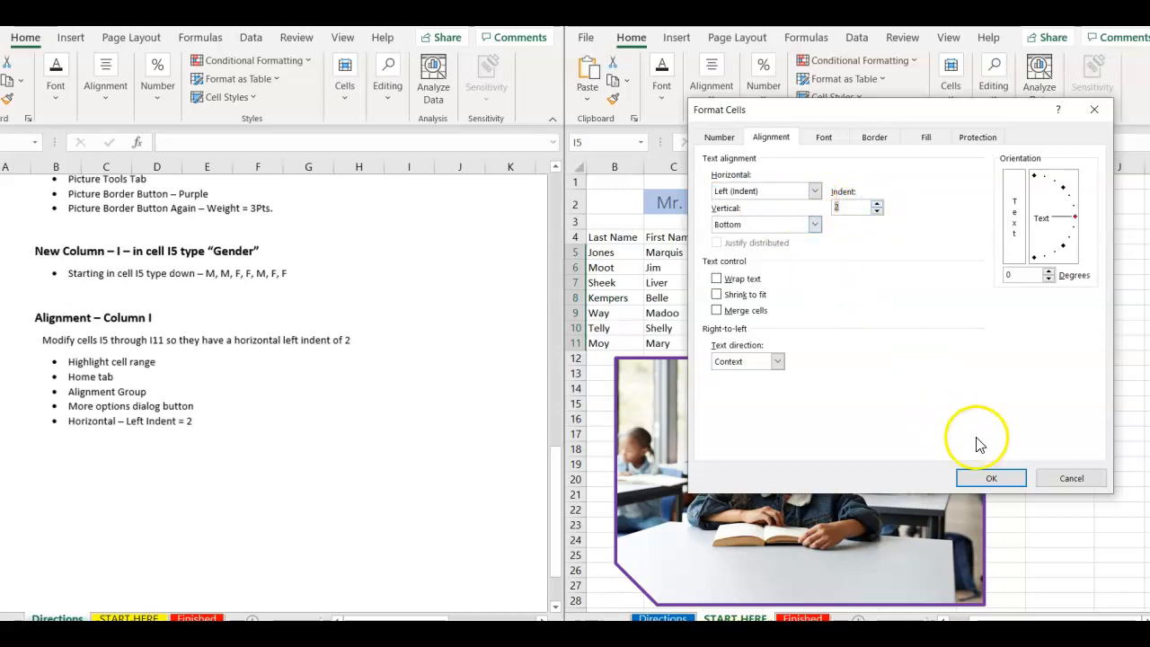
pyautogui.click(979, 478)
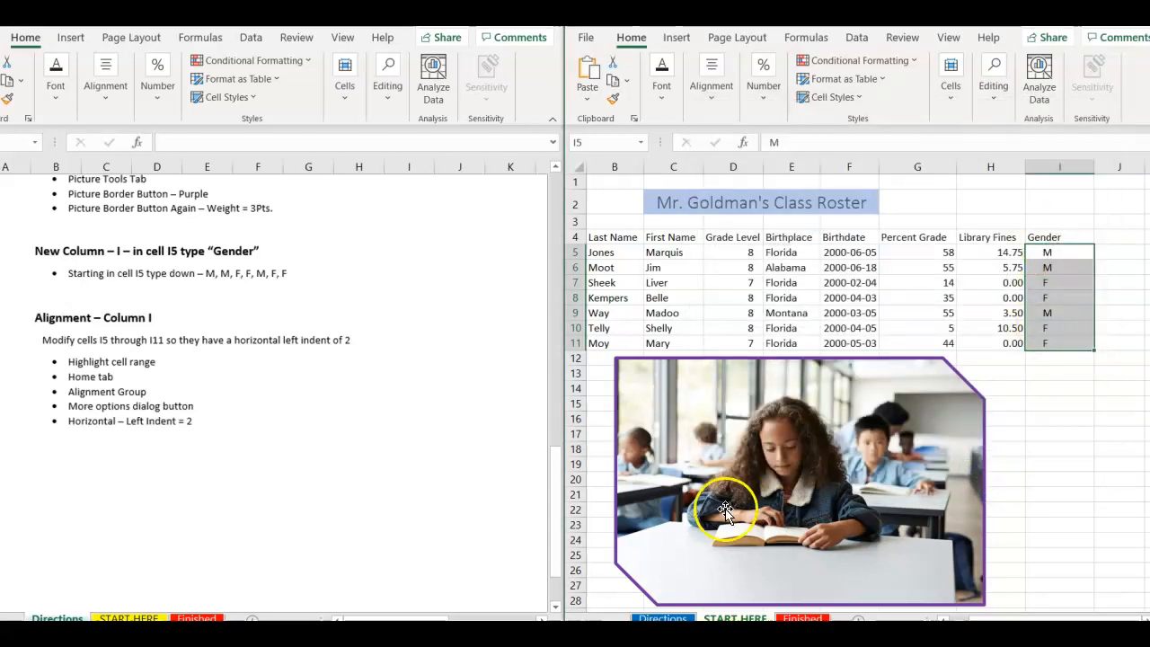
# Show the Finished sheet in the directions window to compare it with the completed roster
pyautogui.moveTo(562, 514); pyautogui.dragTo(547, 235)
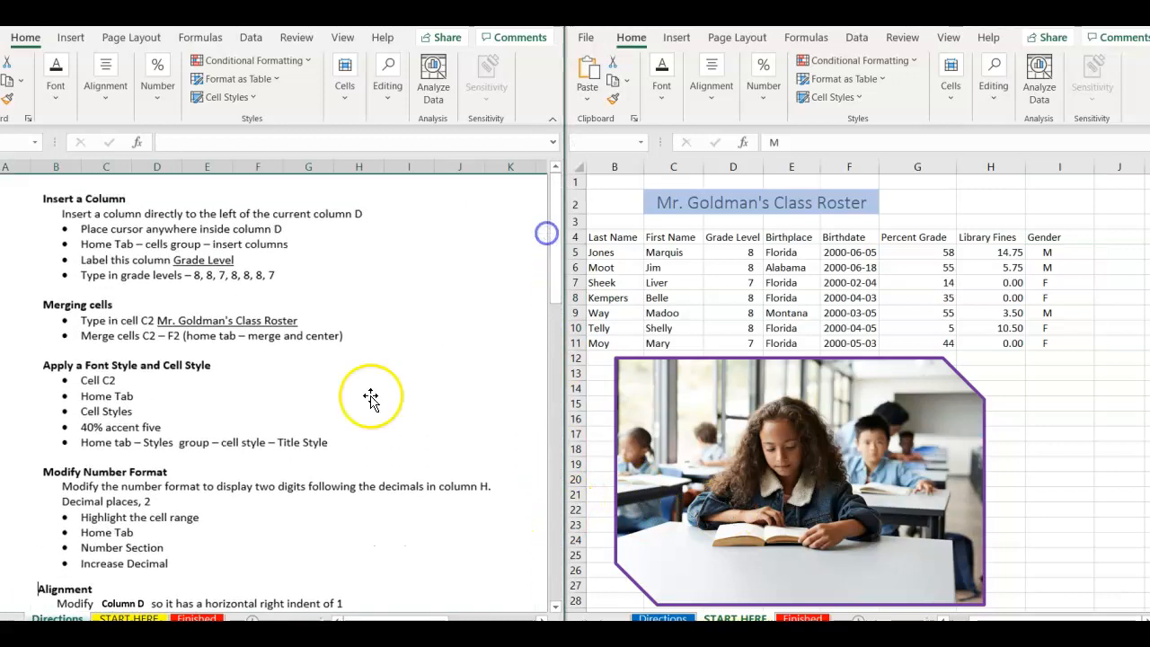
pyautogui.click(196, 618)
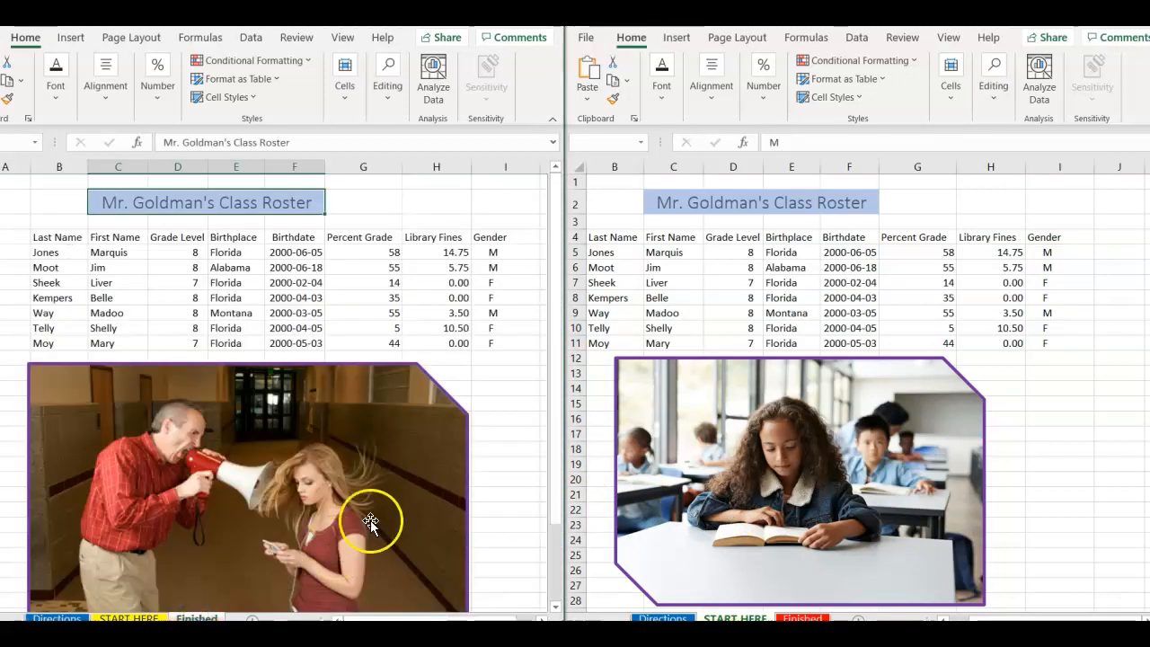